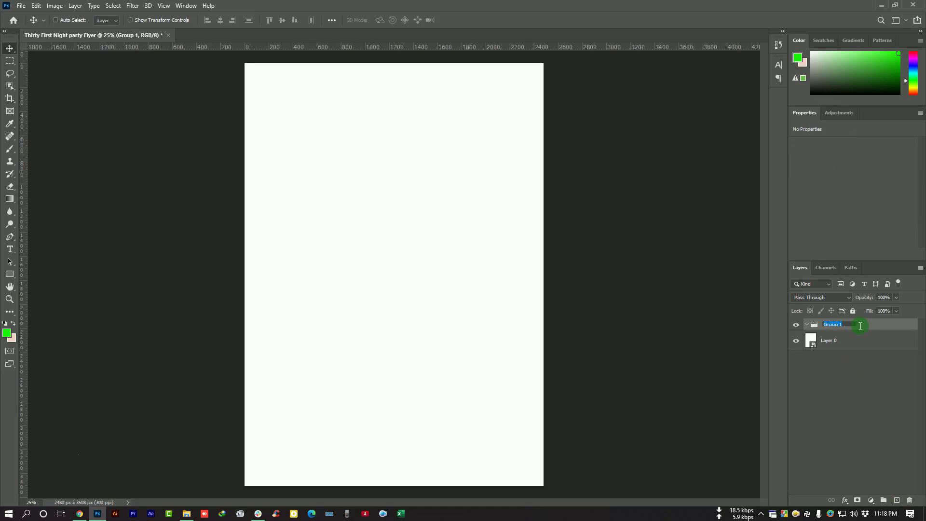
- Rename the new layer group as BG and move Layer 0 into it
text(BG)
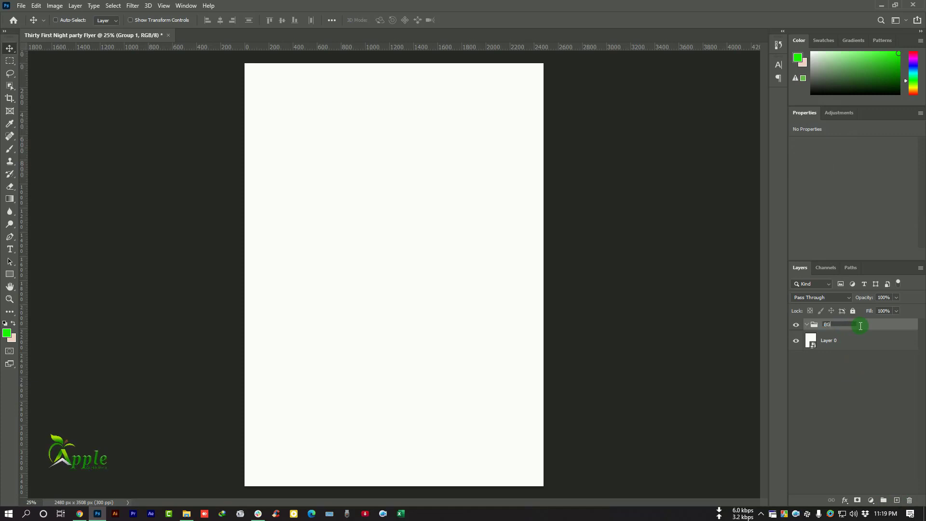
click(837, 332)
drag(834, 343, 847, 327)
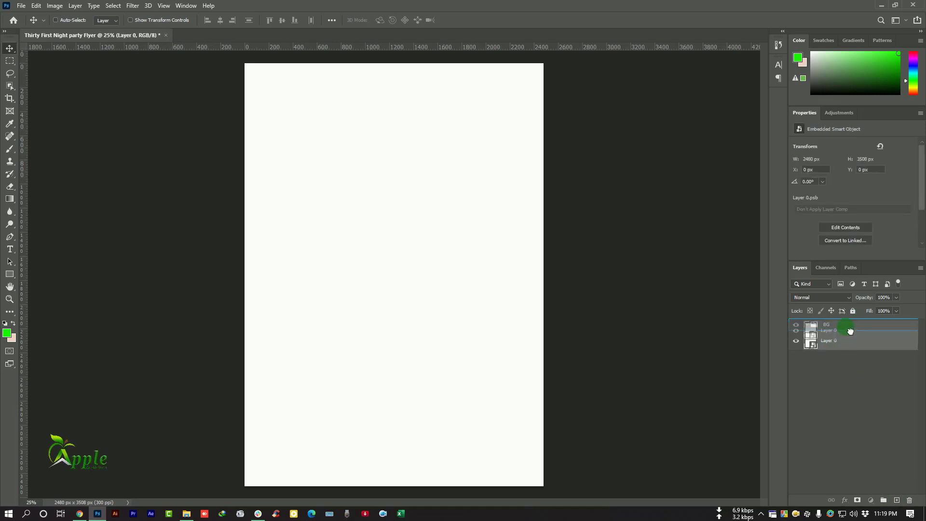
- Add a Gradient Fill layer above Layer 0 using the Black, White preset from the Basics gradients
click(870, 500)
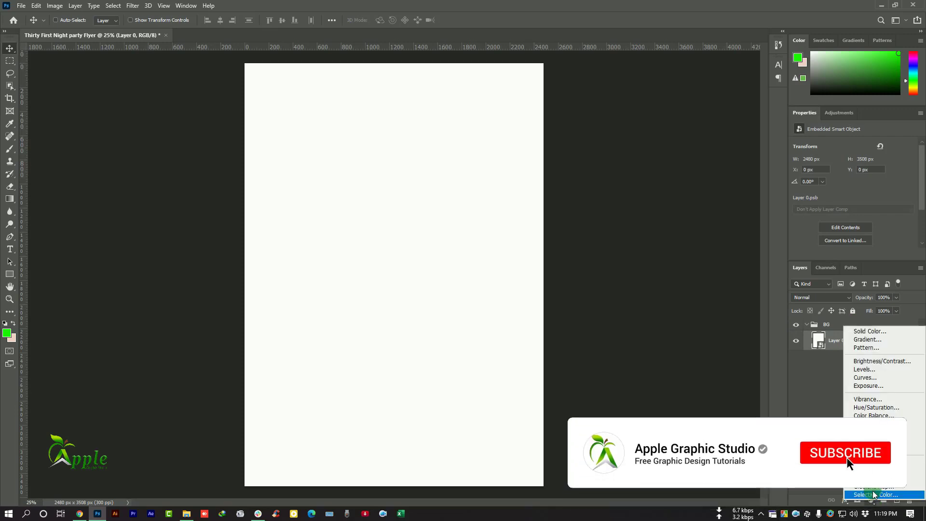
click(873, 339)
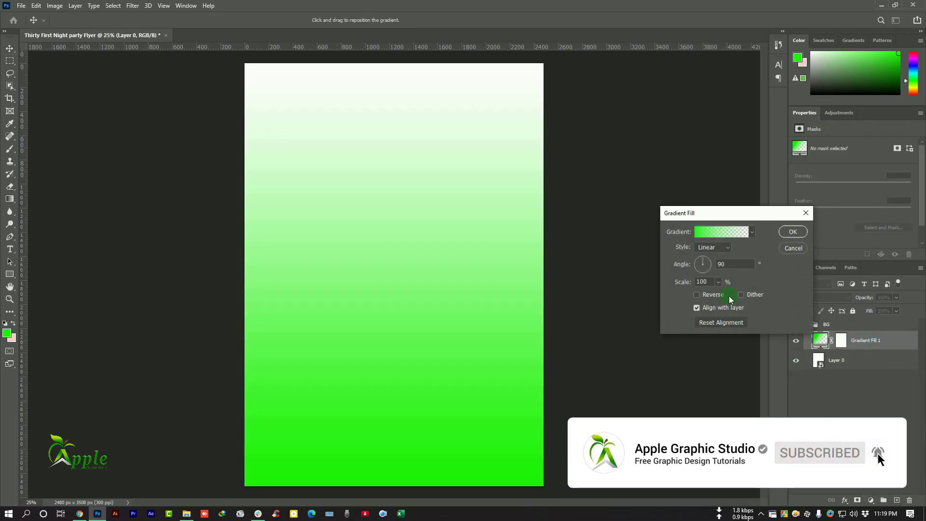
click(712, 231)
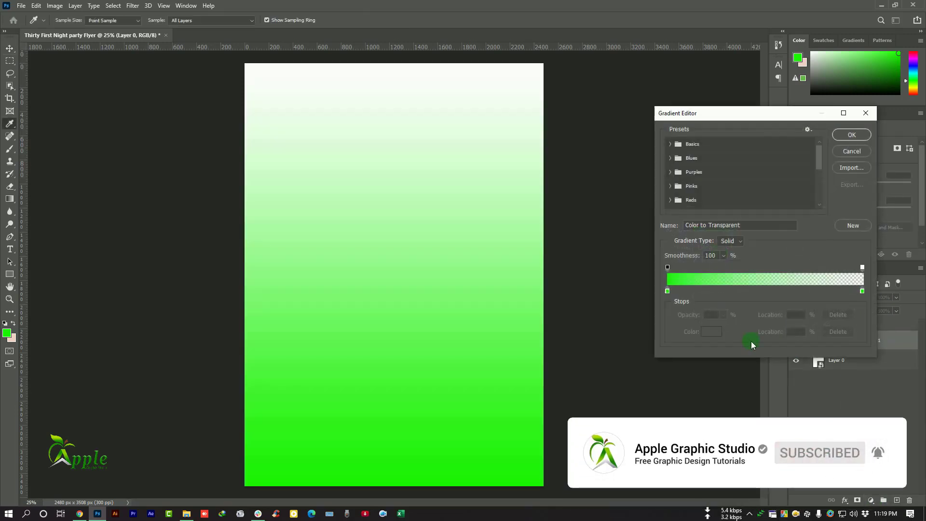
click(676, 145)
click(715, 159)
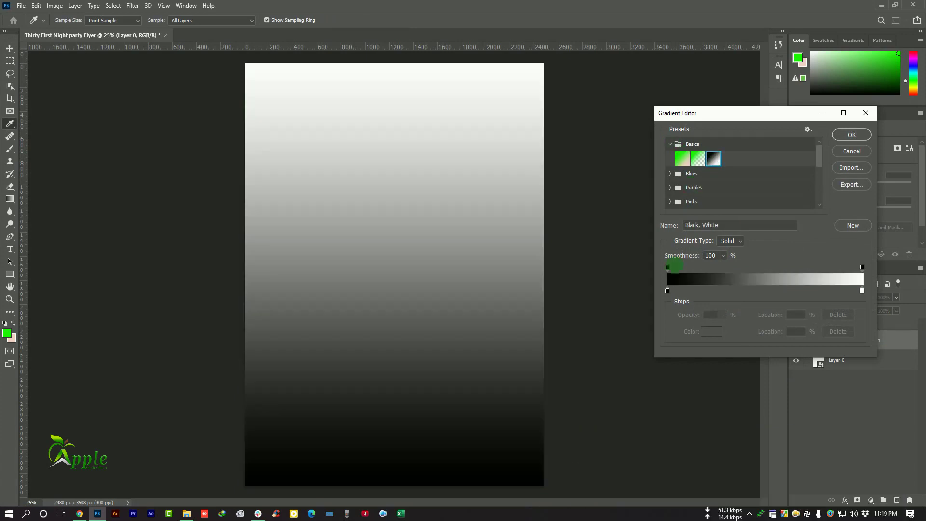
- Change the gradient's white end stop to dark grey 3e3d3e and accept the edited gradient
double_click(862, 290)
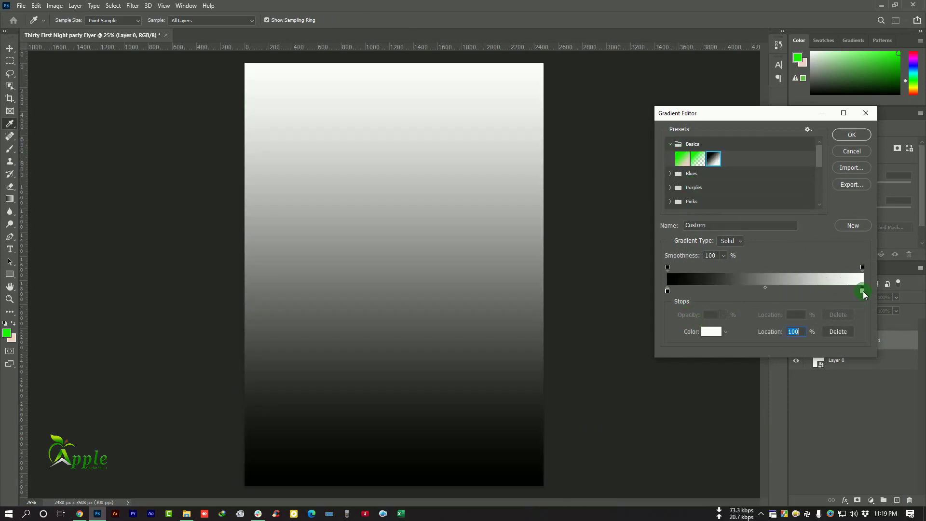
click(672, 408)
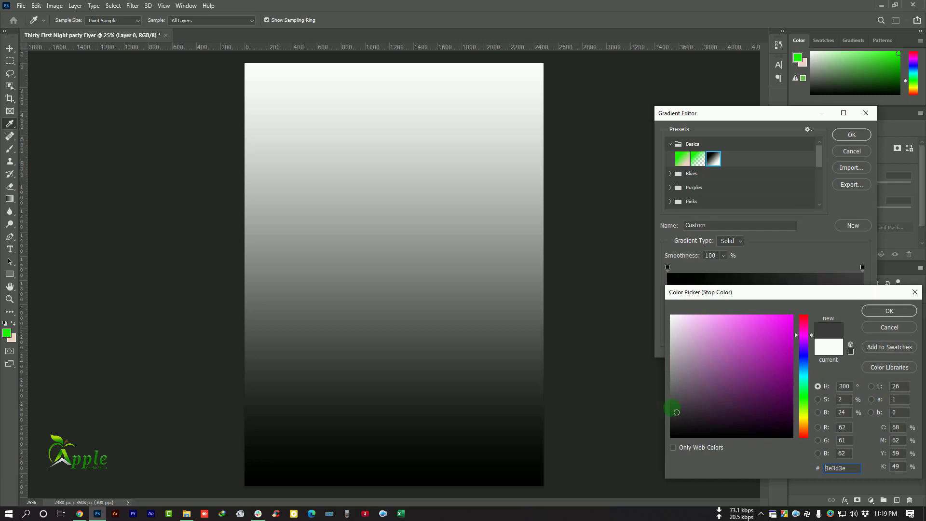
click(873, 312)
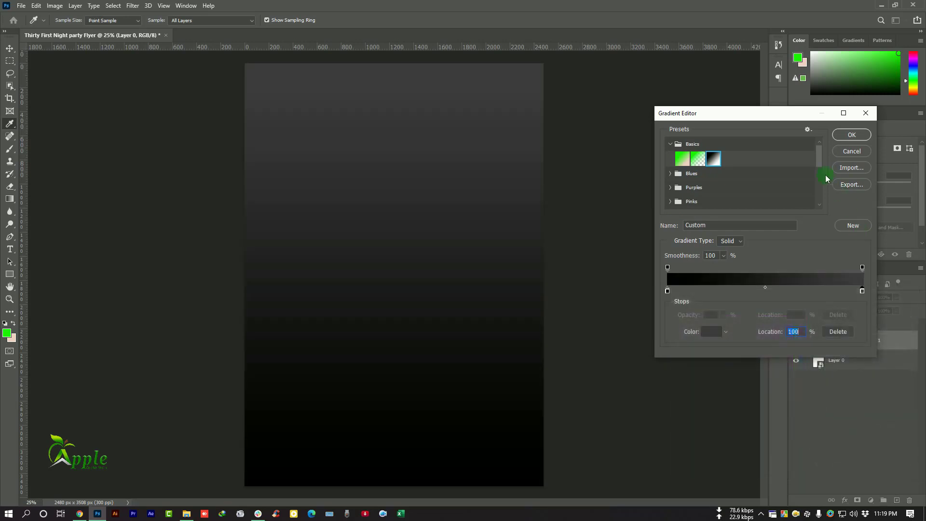
click(850, 135)
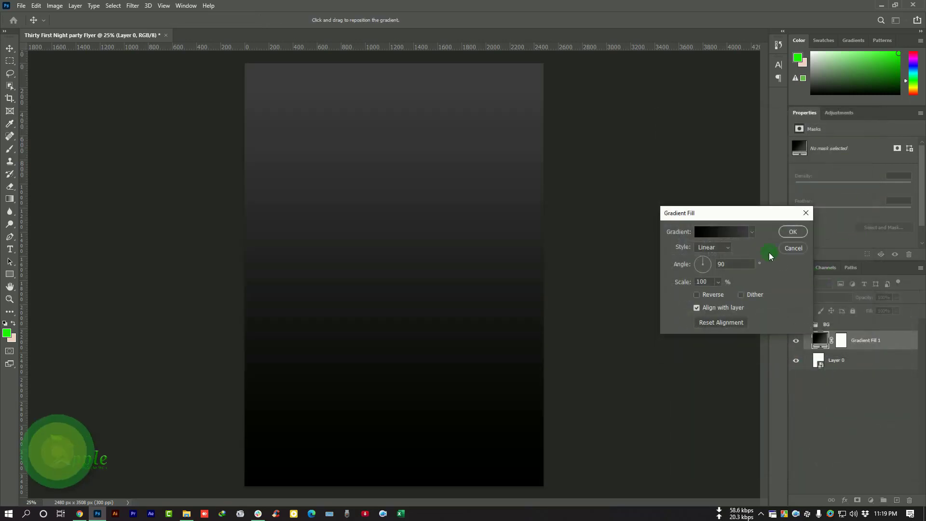
- Make the gradient fill radial and reversed, keeping its scale at 100%, and apply it to the background
click(722, 248)
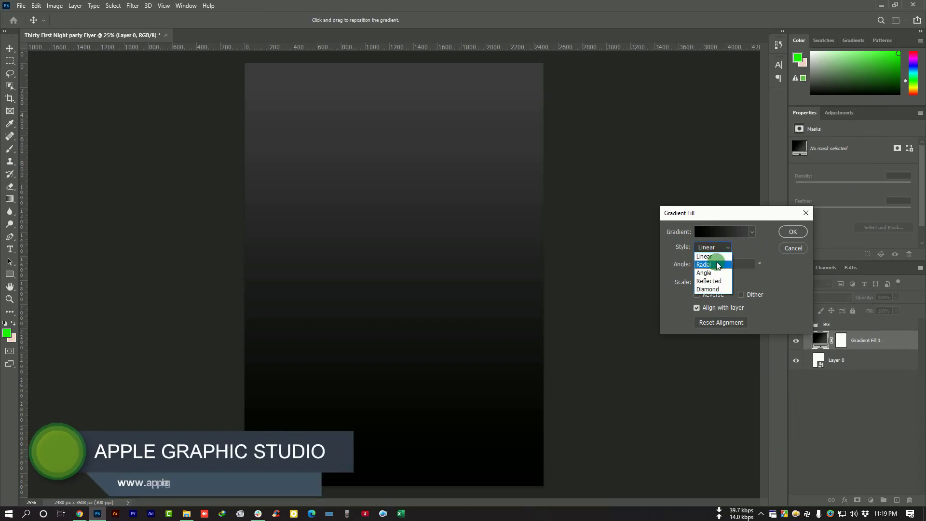
click(715, 263)
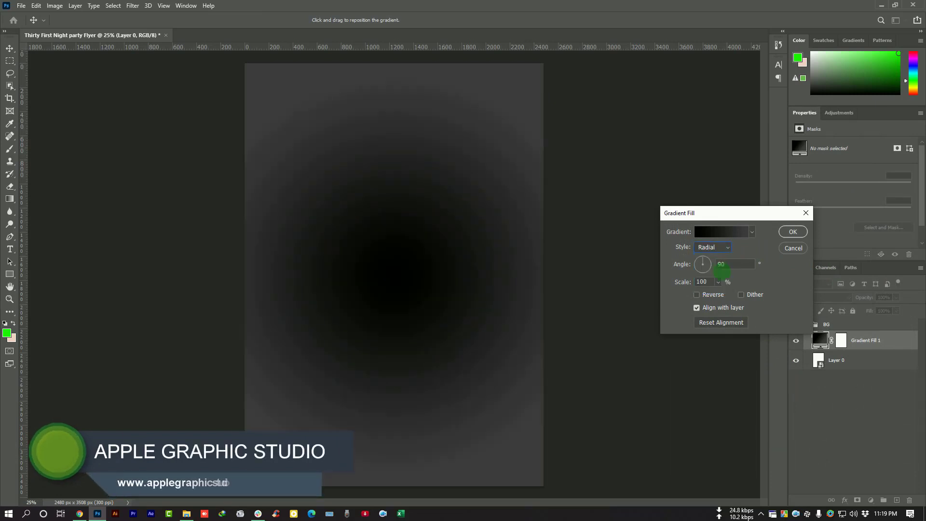
click(696, 294)
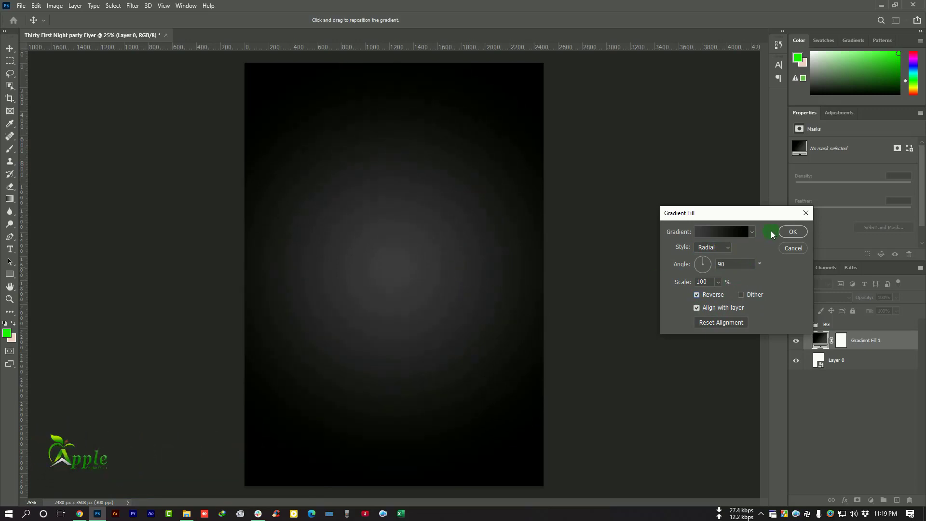
click(381, 270)
scroll(440, 304, up, 1)
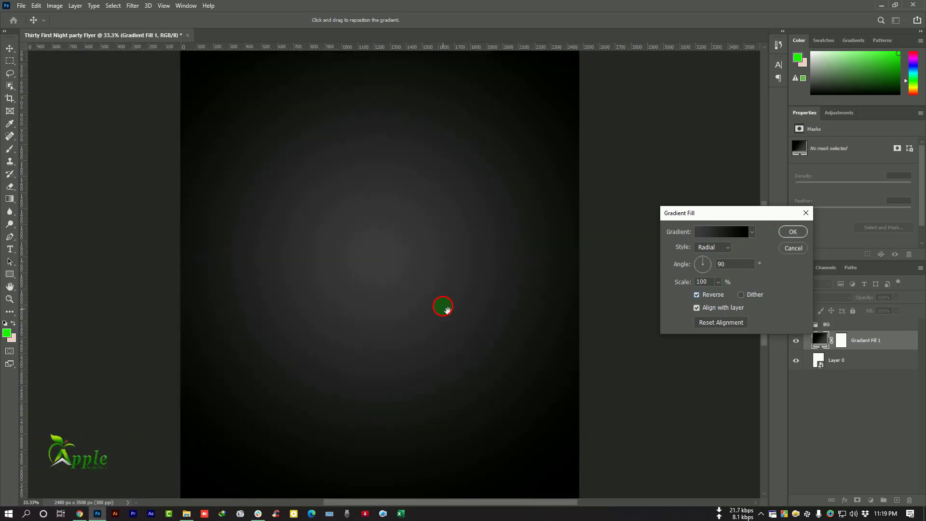
drag(442, 306, 458, 343)
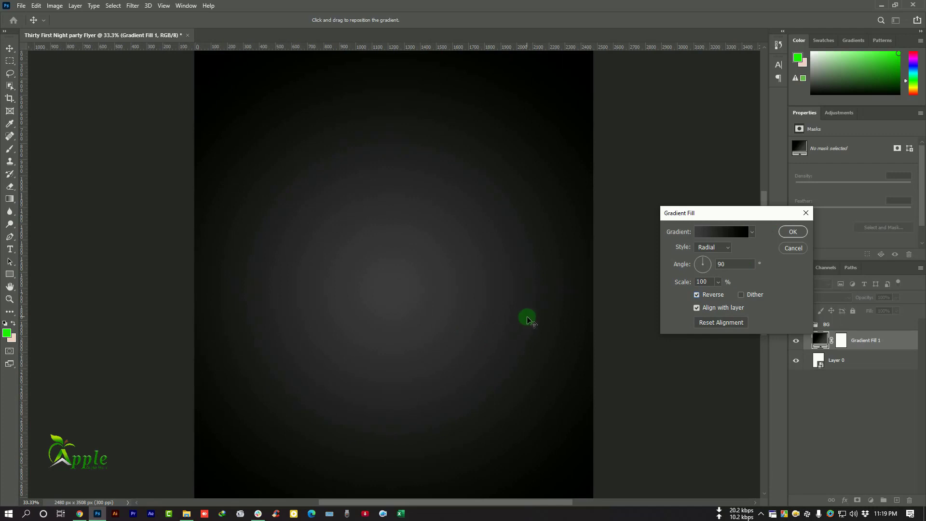
scroll(527, 318, down, 1)
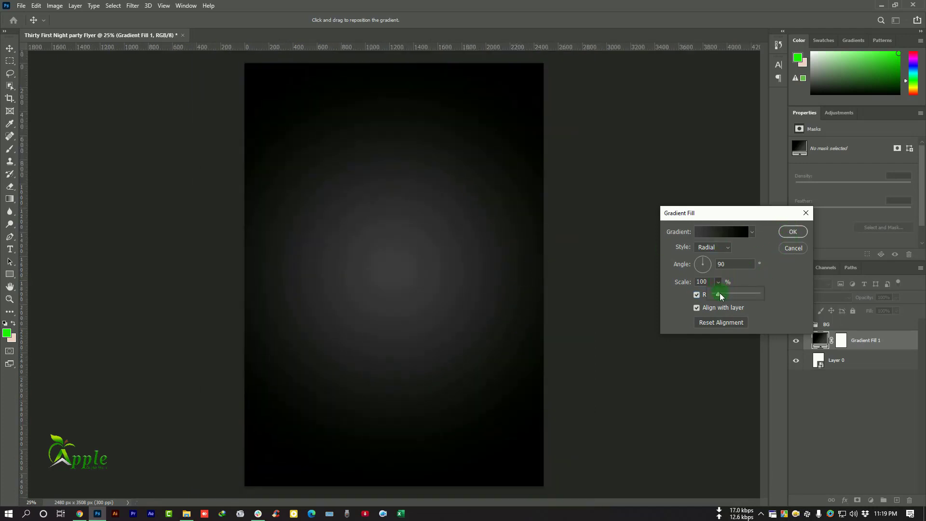
drag(722, 297, 722, 297)
click(796, 235)
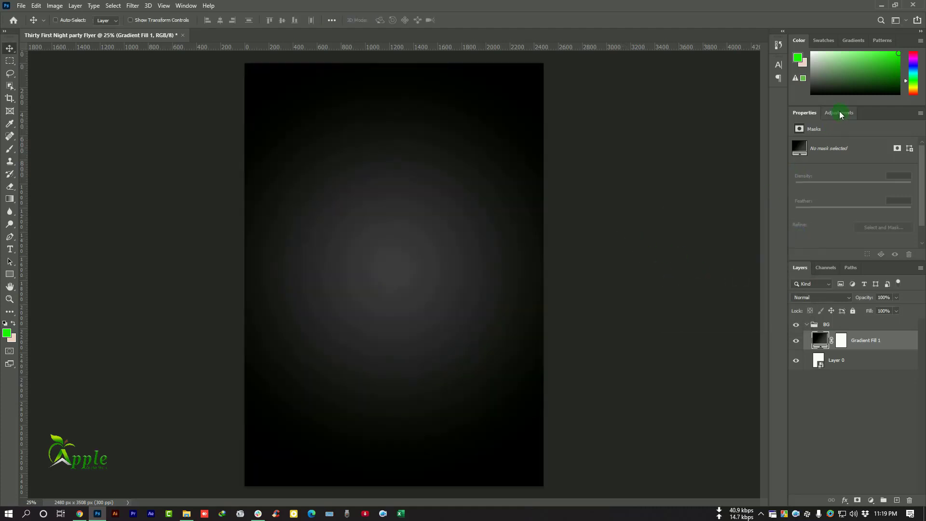
- Place the fireworks-4768501.jpg image from the desktop across the full width of the flyer, slightly below its centre
click(882, 4)
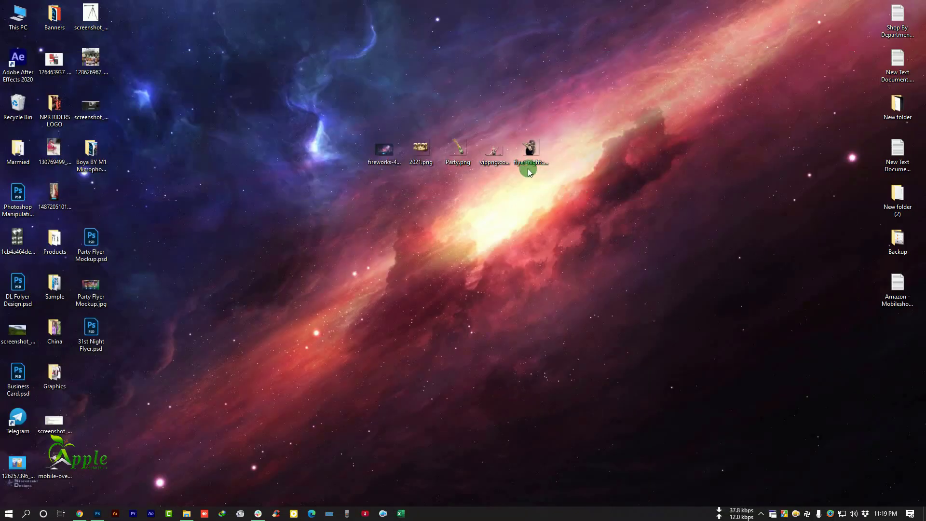
drag(399, 157, 478, 231)
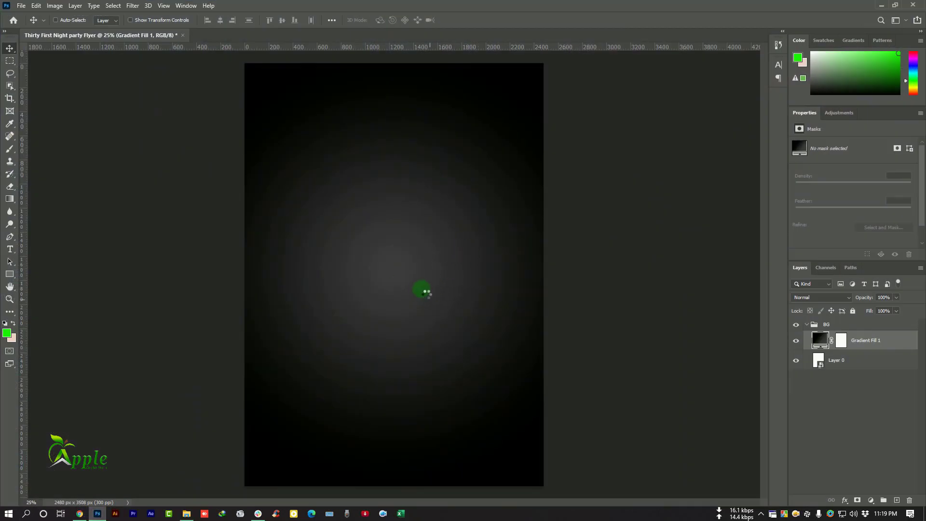
drag(426, 292, 465, 303)
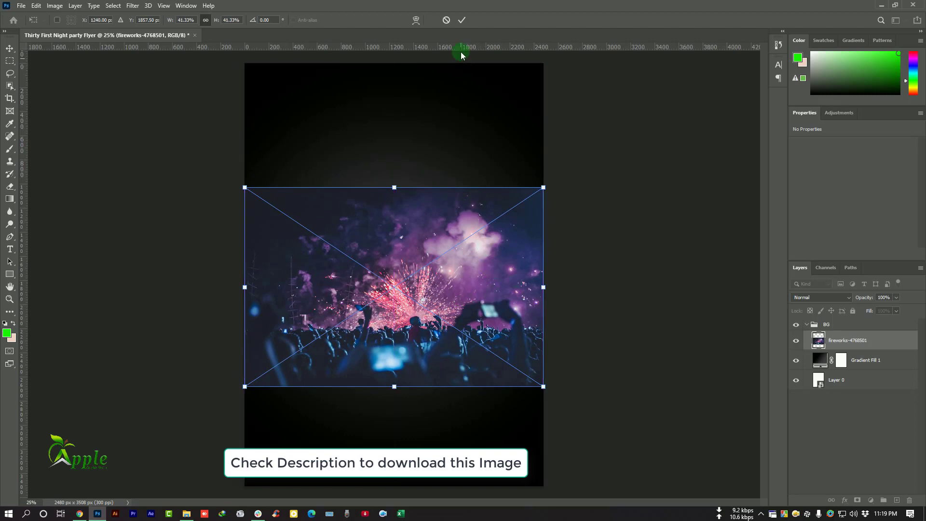
key(Return)
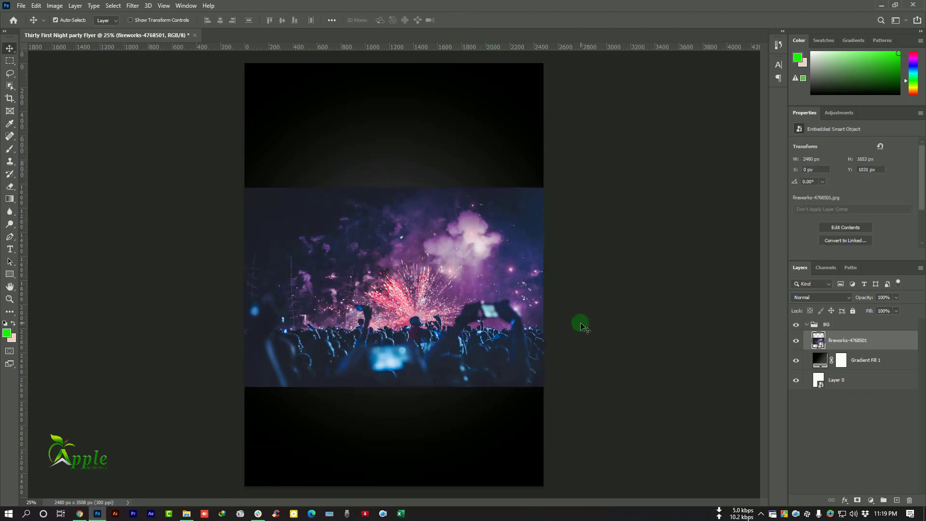
- Add a layer mask to the fireworks image and fade its upper edge with a linear black-to-white gradient
key(ctrl+minus)
key(ctrl+plus)
key(ctrl+plus)
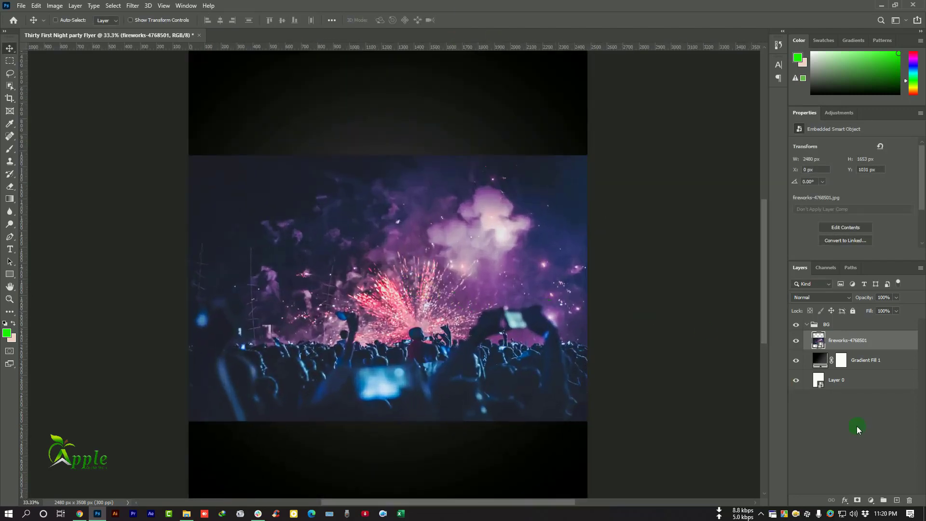
click(861, 500)
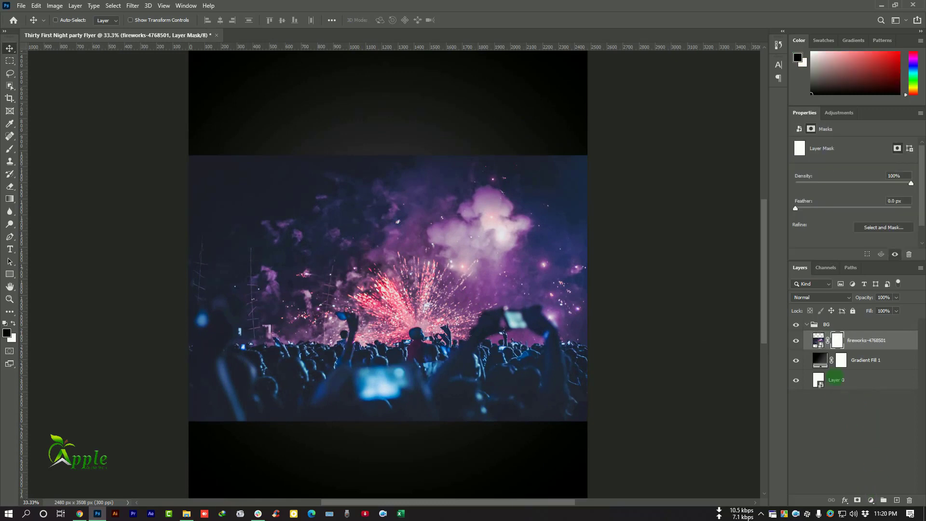
click(9, 206)
click(64, 198)
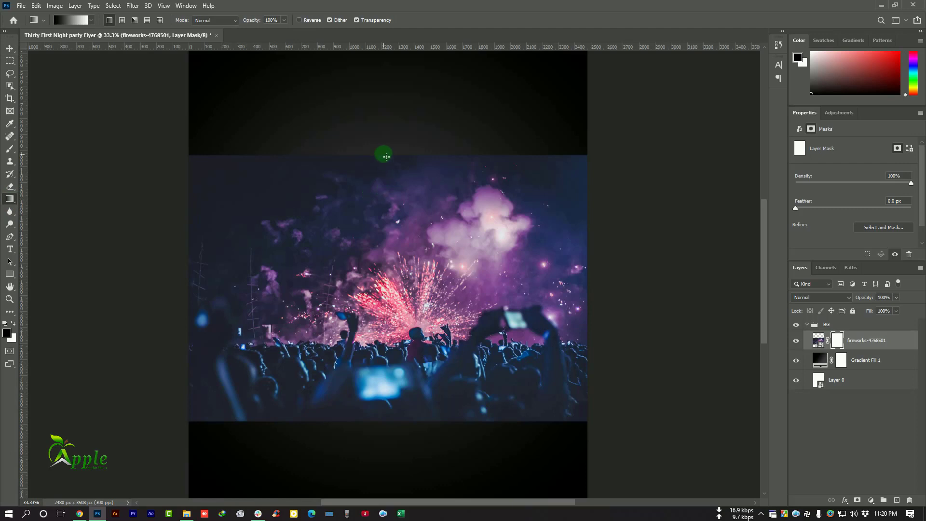
drag(383, 151, 392, 261)
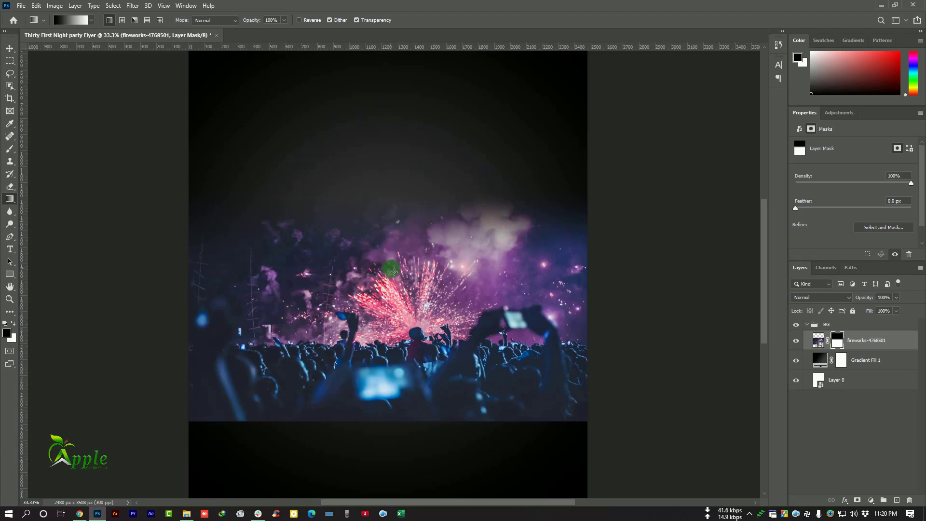
- Redraw the fireworks mask gradient from the upper sky down to the base of the fireworks for a softer fade
drag(402, 216, 418, 331)
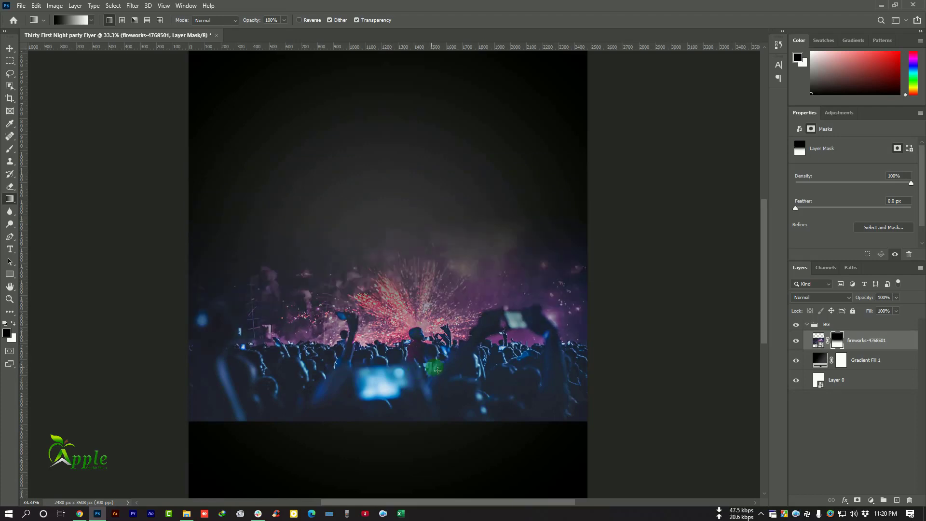
key(ctrl+z)
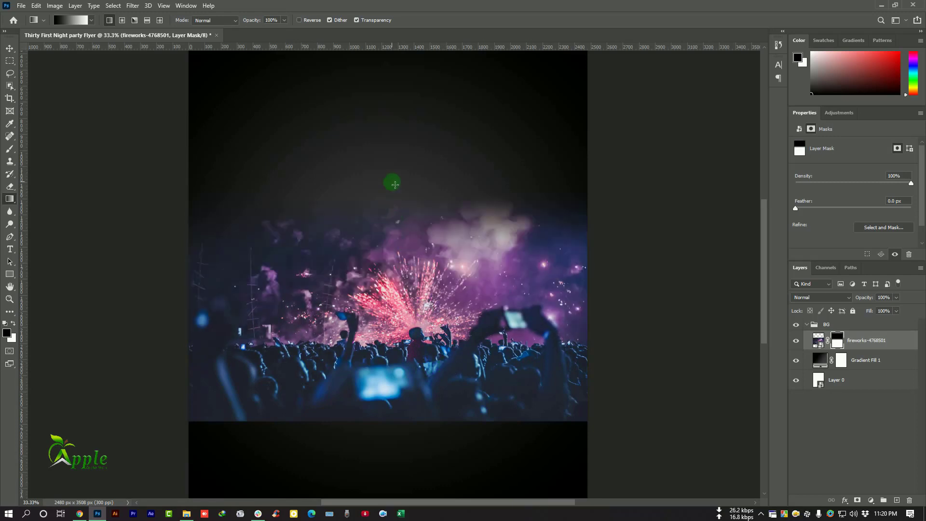
drag(395, 185, 408, 327)
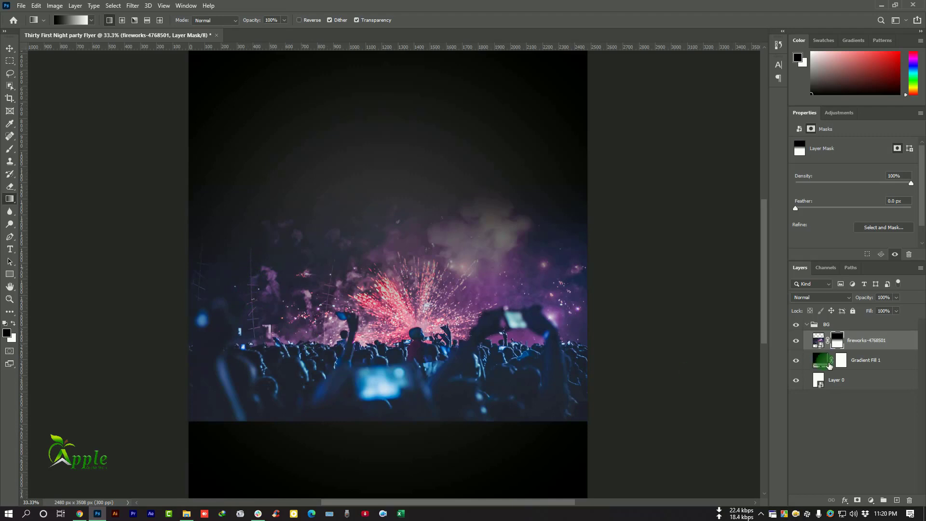
- Paint a straight black stroke on the fireworks mask along the image's lower edge with the 600 px soft brush
right_click(10, 152)
click(45, 144)
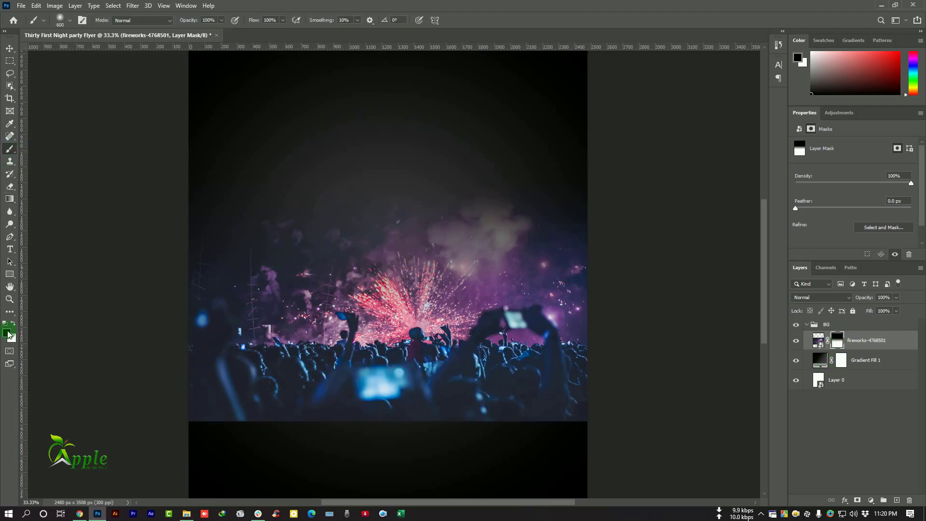
click(7, 333)
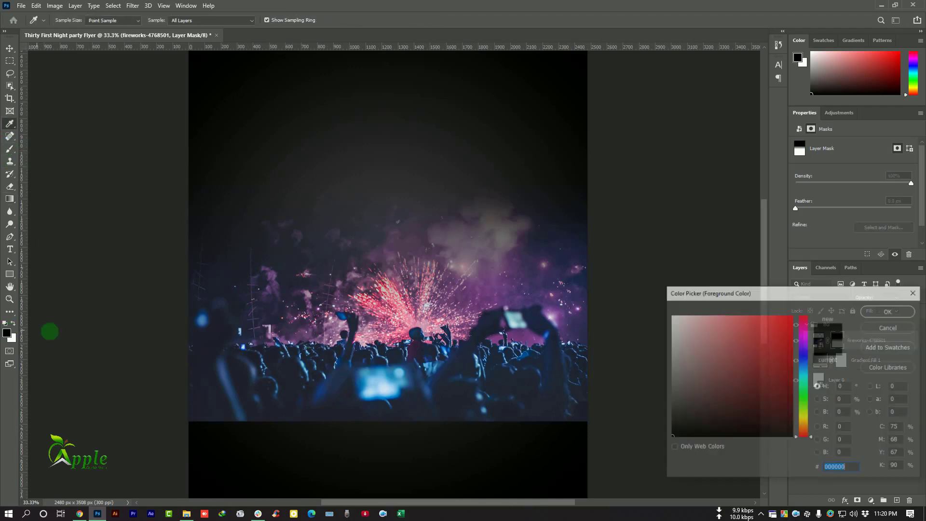
click(892, 309)
key(ctrl+minus)
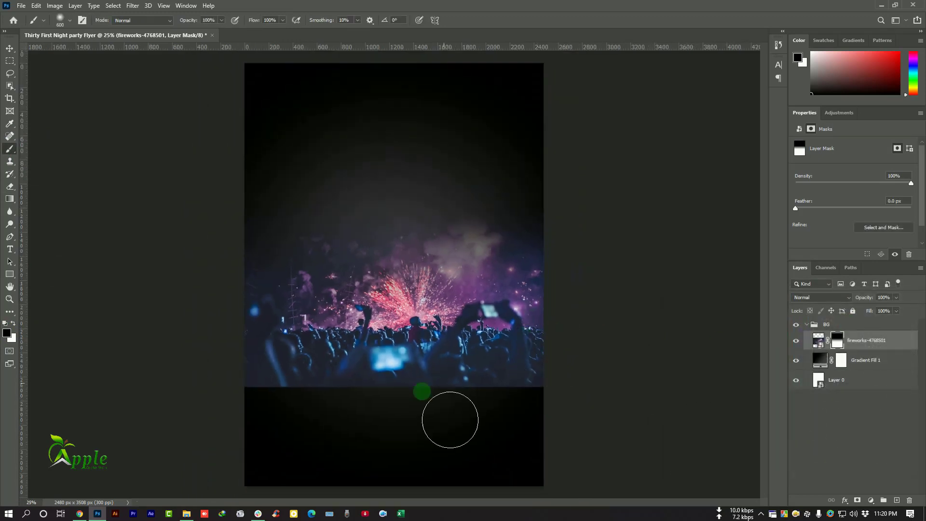
key(ctrl+plus)
scroll(421, 436, down, 5)
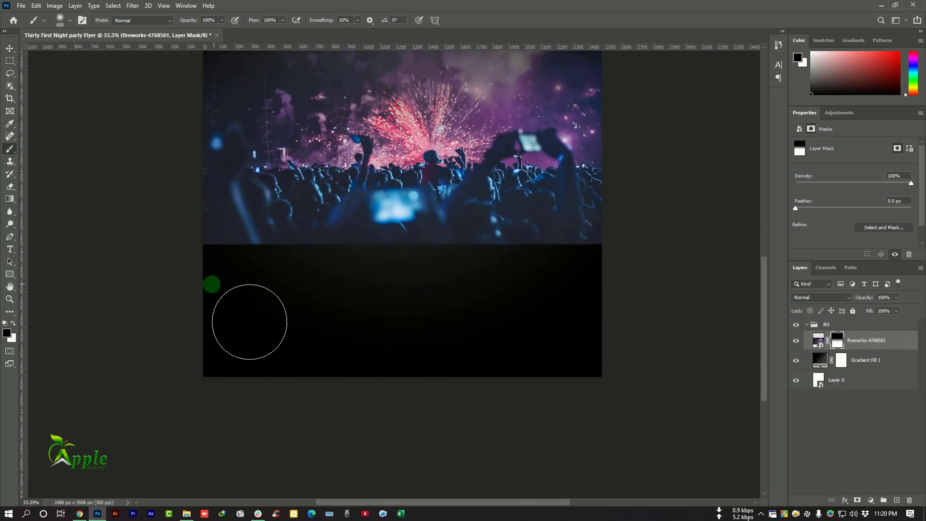
click(180, 264)
shift+click(650, 260)
- Enlarge the brush to 1100 px, paint out the rest of the mask below the crowd, and return to the Move tool
key(bracketright)
key(bracketright)
key(bracketright)
key(bracketright)
key(bracketright)
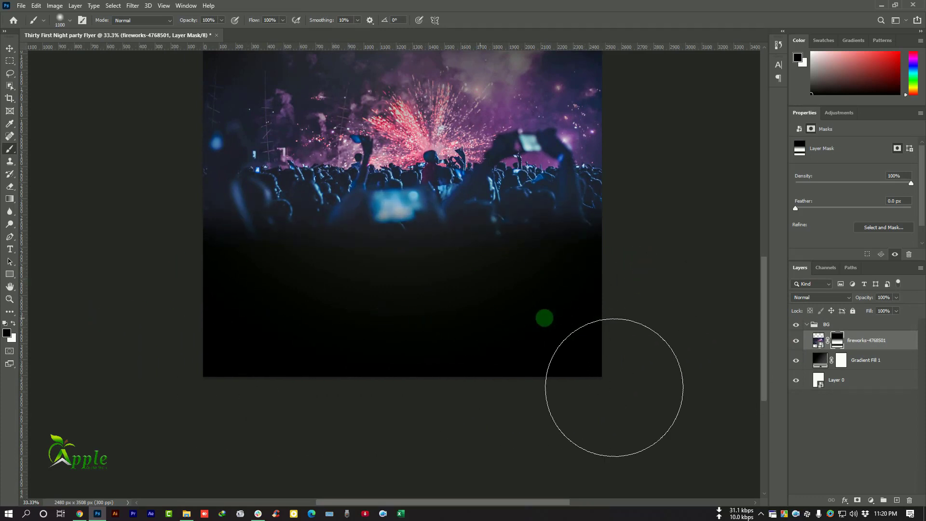
key(ctrl+minus)
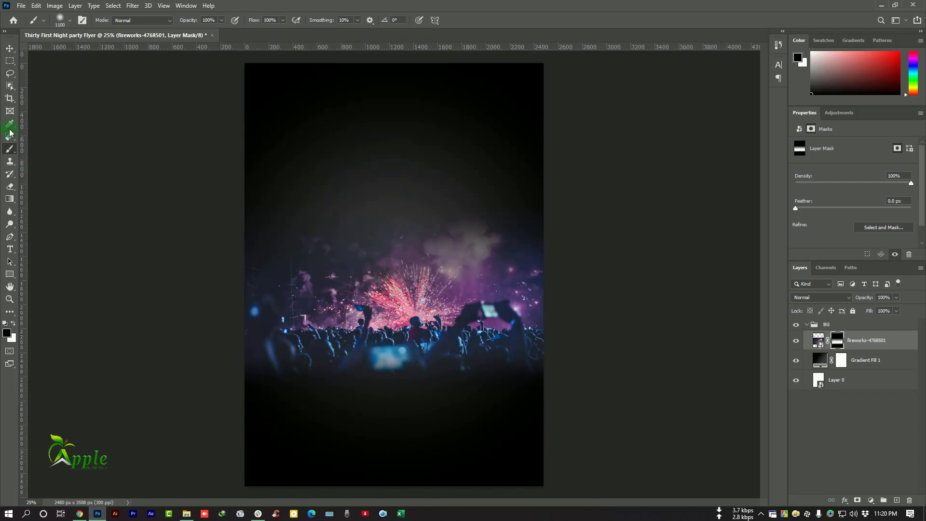
click(10, 49)
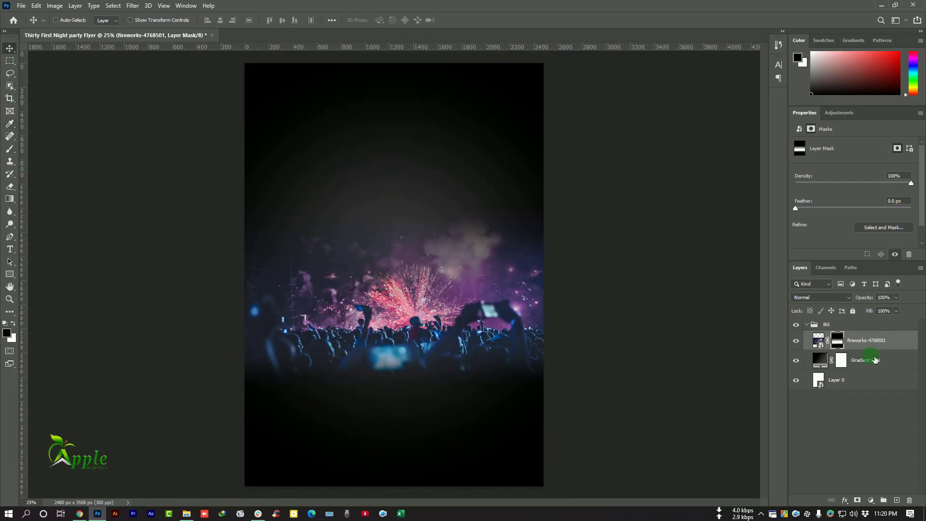
- Duplicate the masked fireworks layer and delete the layer mask from the original underneath
drag(879, 348, 897, 500)
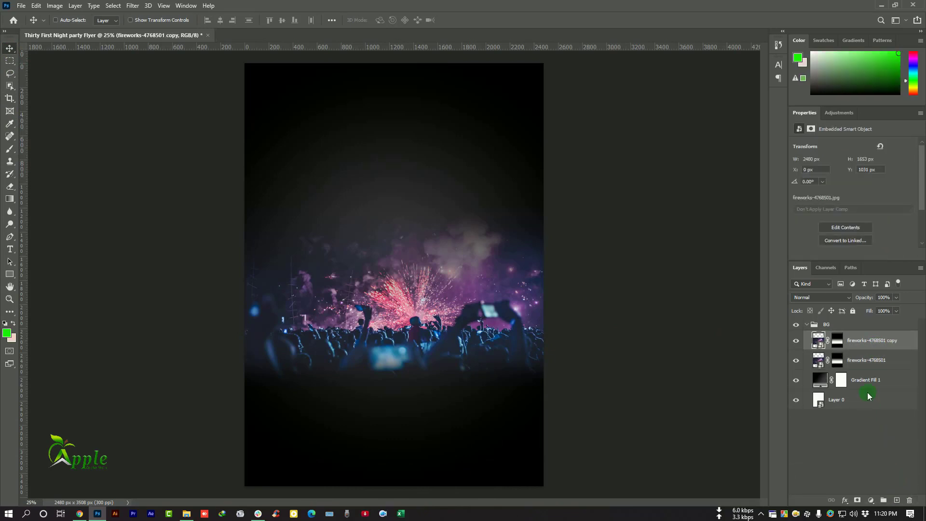
click(863, 362)
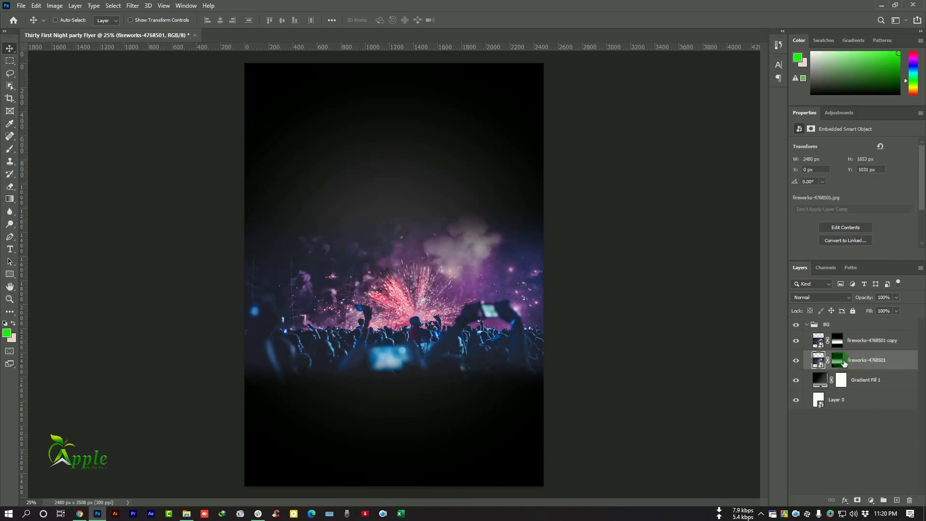
click(842, 361)
right_click(842, 362)
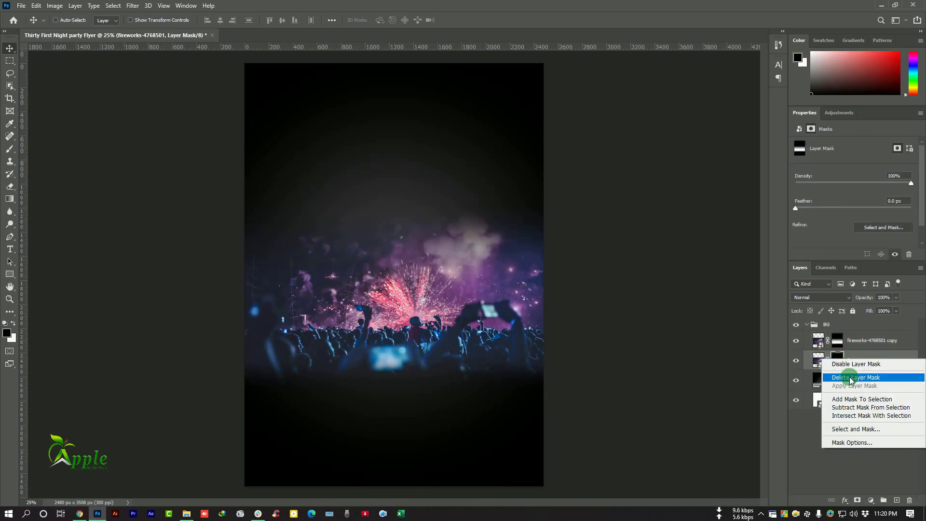
click(878, 379)
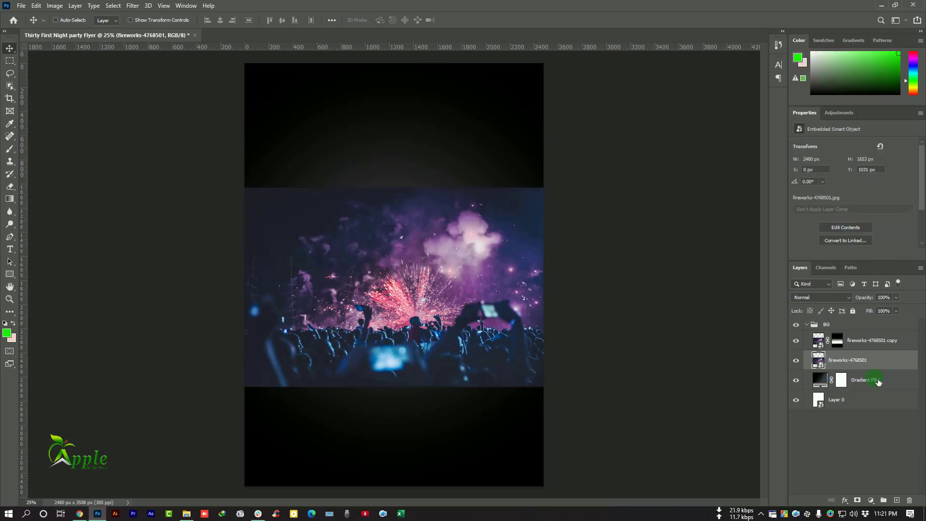
- Free-transform the unmasked fireworks image to 95% scale and move it slightly up so it fills the whole page
click(36, 6)
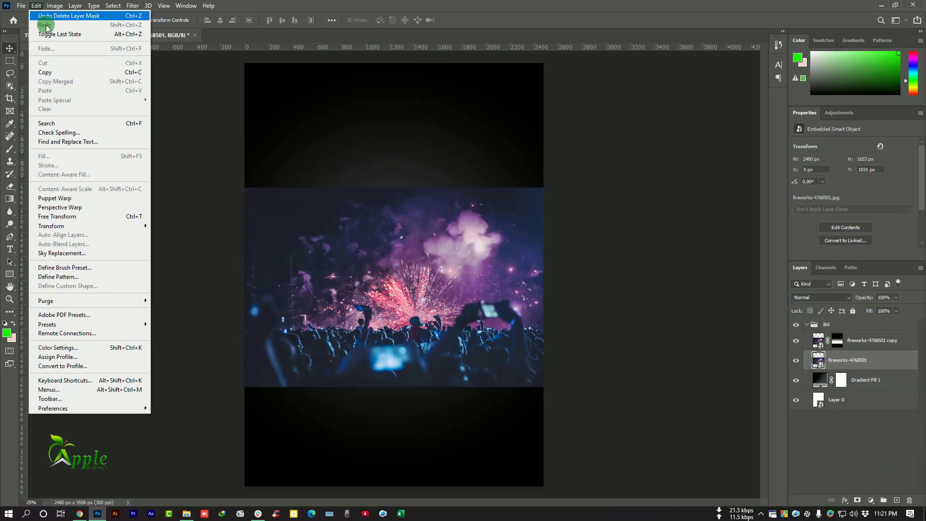
click(76, 216)
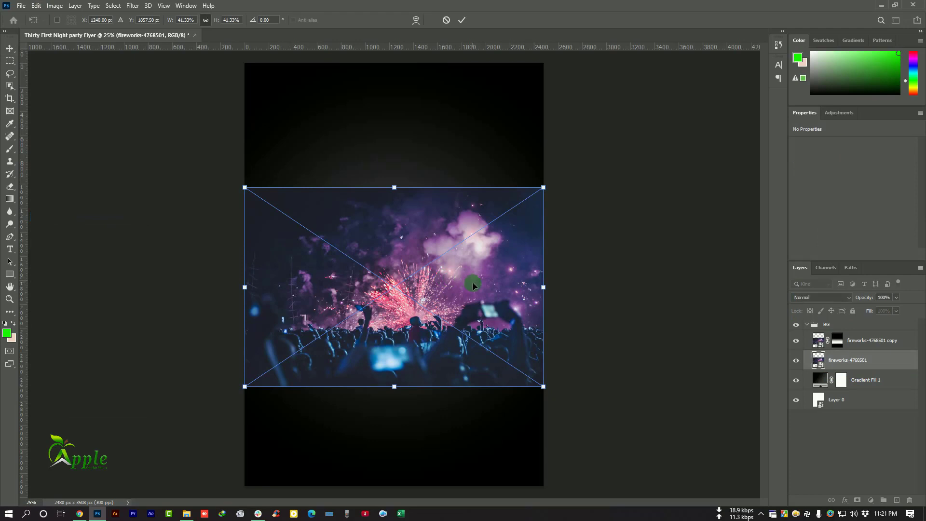
key(ctrl+minus)
drag(493, 348, 604, 474)
drag(511, 390, 506, 370)
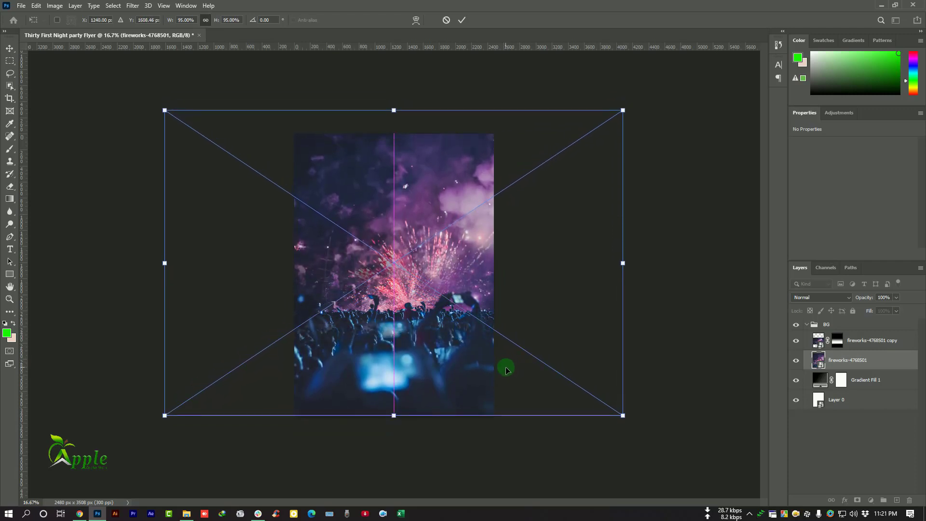
click(462, 22)
- Move the masked fireworks copy down to a Y position of 1332 px over the enlarged crowd
click(863, 340)
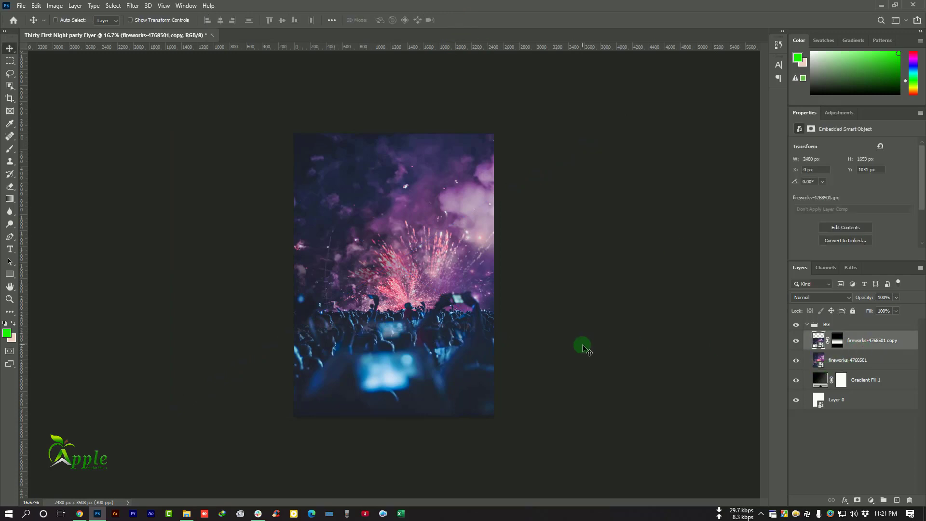
key(Down)
key(Down)
key(Down)
key(Down)
key(Down)
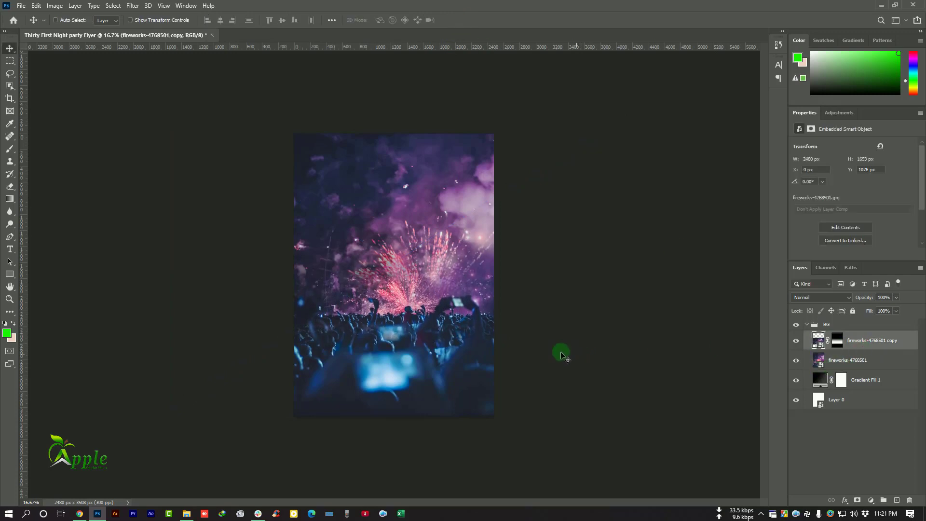
drag(438, 308, 437, 331)
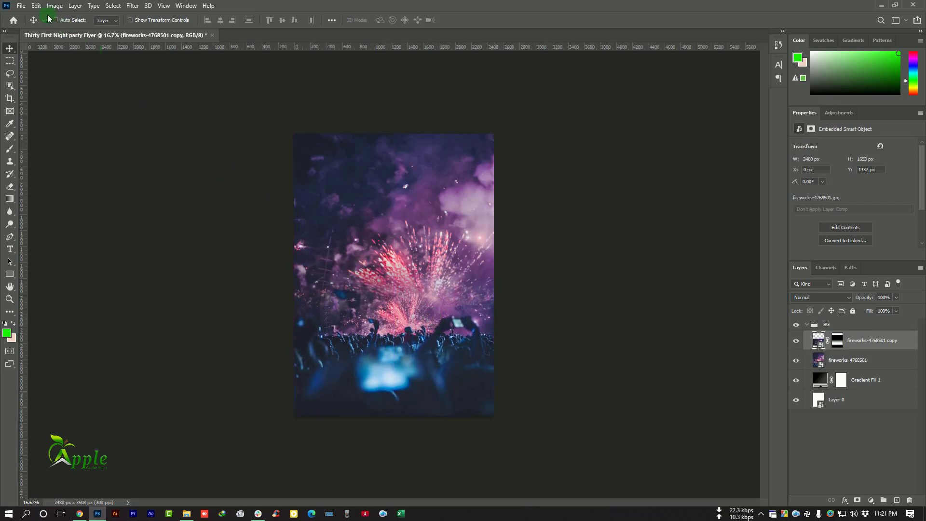
- Scale the masked fireworks copy to 127.44% and raise it to a Y position of 961 px
click(36, 5)
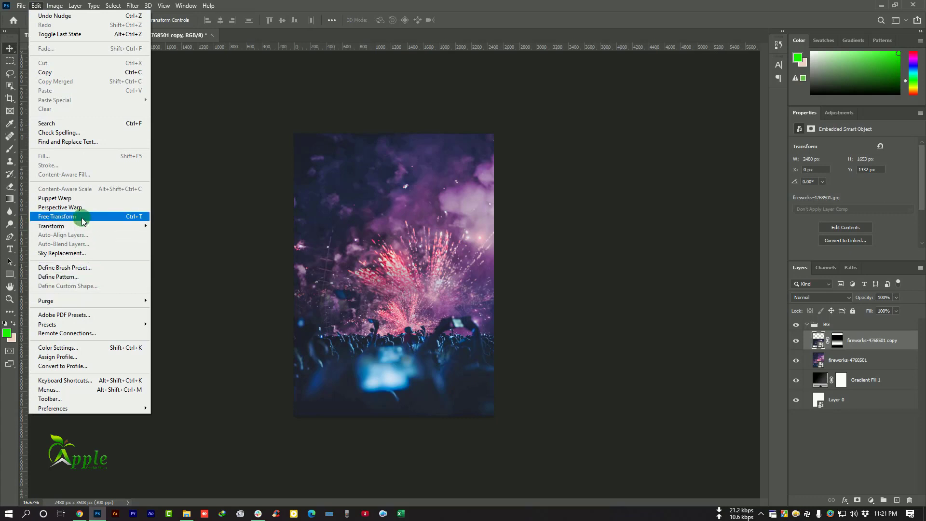
click(138, 216)
drag(494, 374, 523, 391)
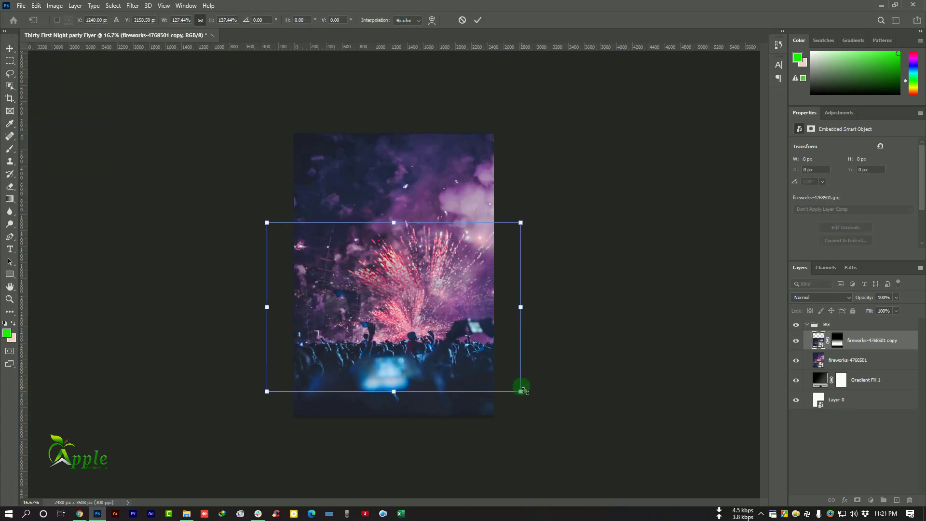
key(ctrl+plus)
drag(461, 379, 462, 365)
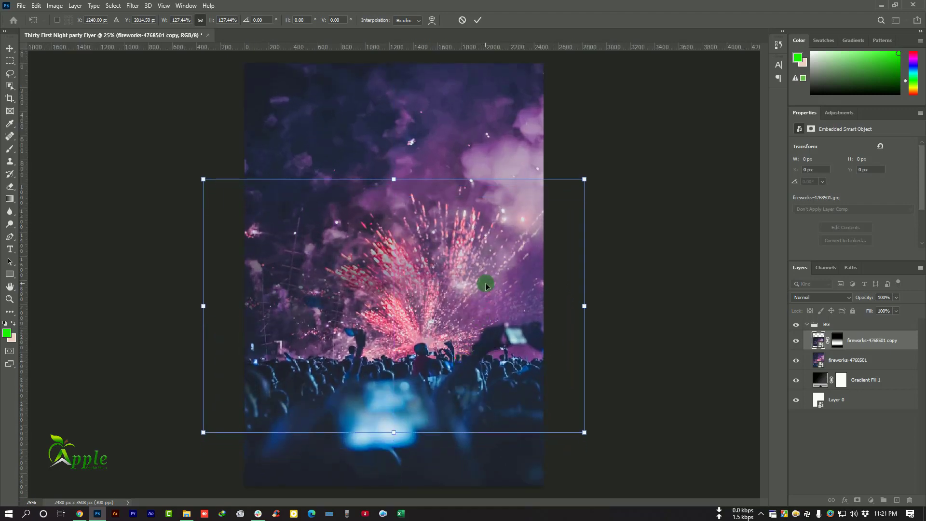
click(479, 17)
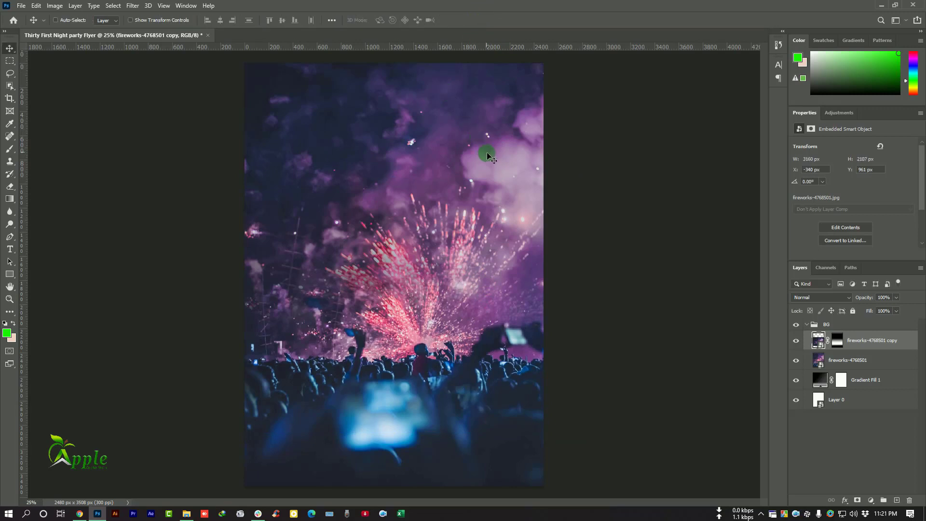
- Toggle the fireworks copy's visibility to compare the background with and without it
key(ctrl+minus)
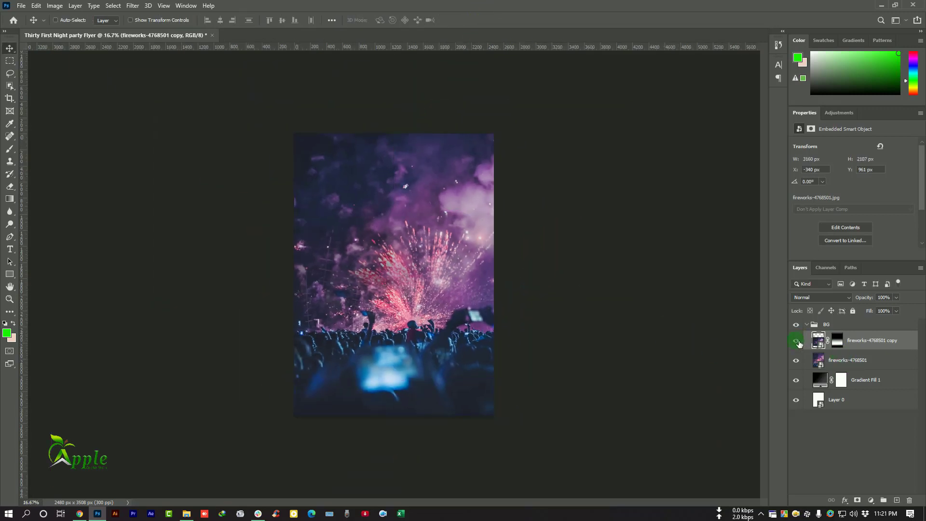
click(797, 341)
click(797, 341)
click(796, 341)
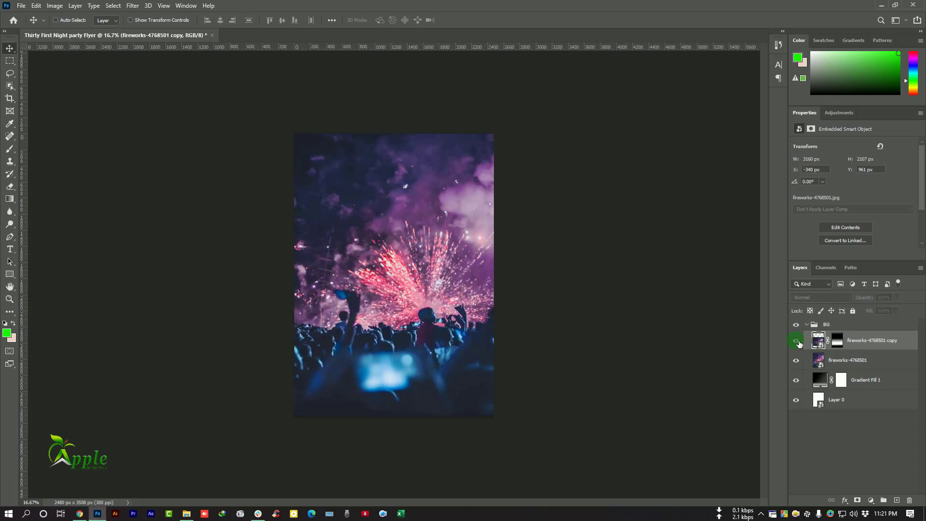
click(797, 340)
key(ctrl+plus)
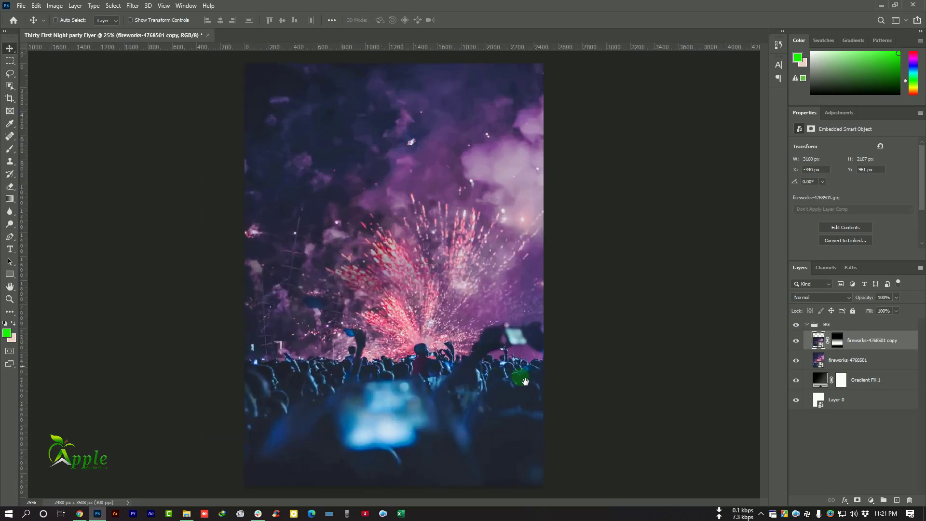
key(ctrl+minus)
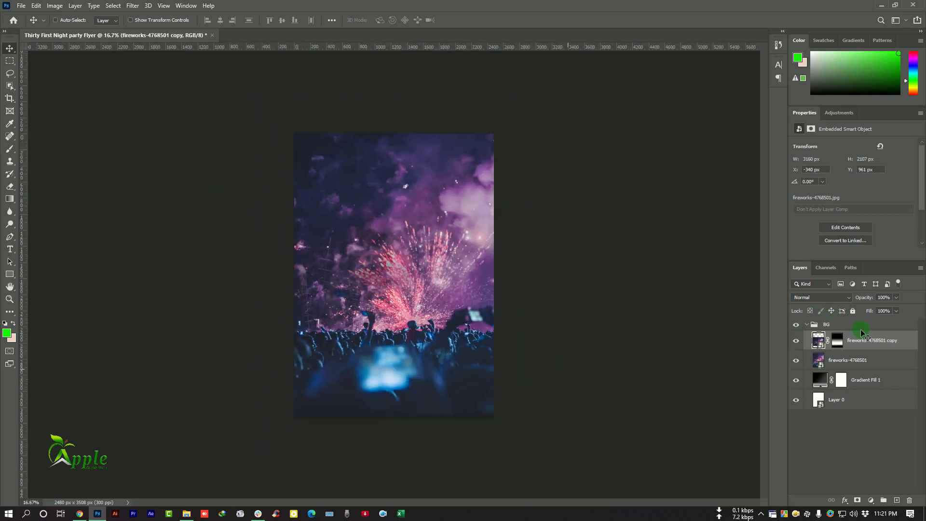
- Combine the two fireworks layers, without the gradient fill, into one smart object
shift+click(860, 363)
shift+click(860, 381)
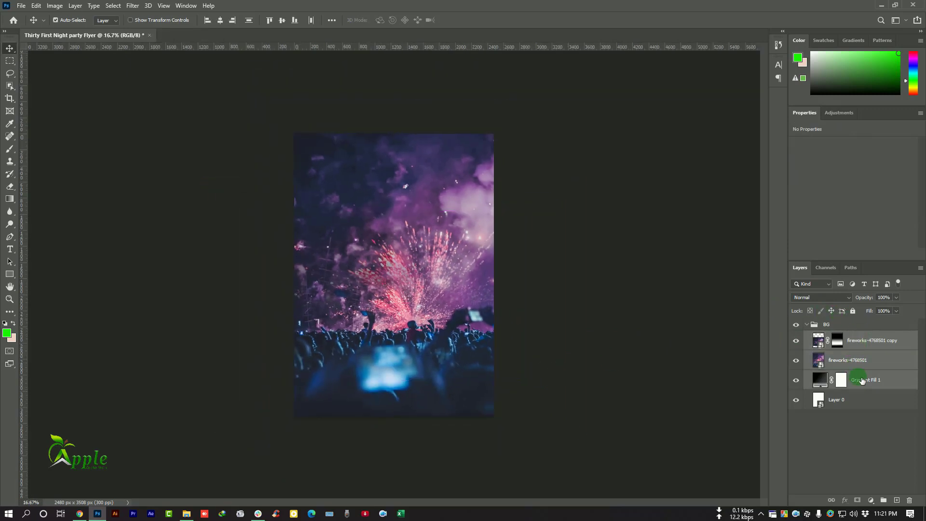
ctrl+click(866, 376)
right_click(866, 342)
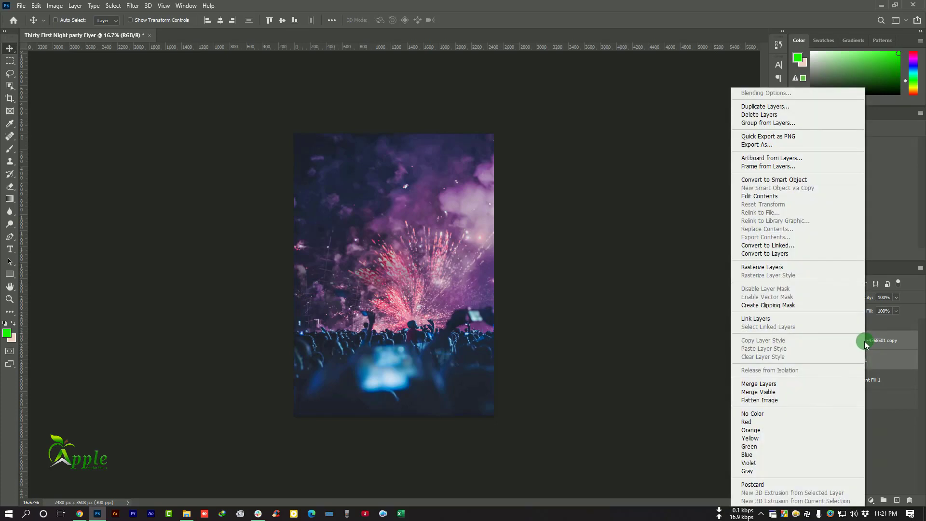
click(773, 179)
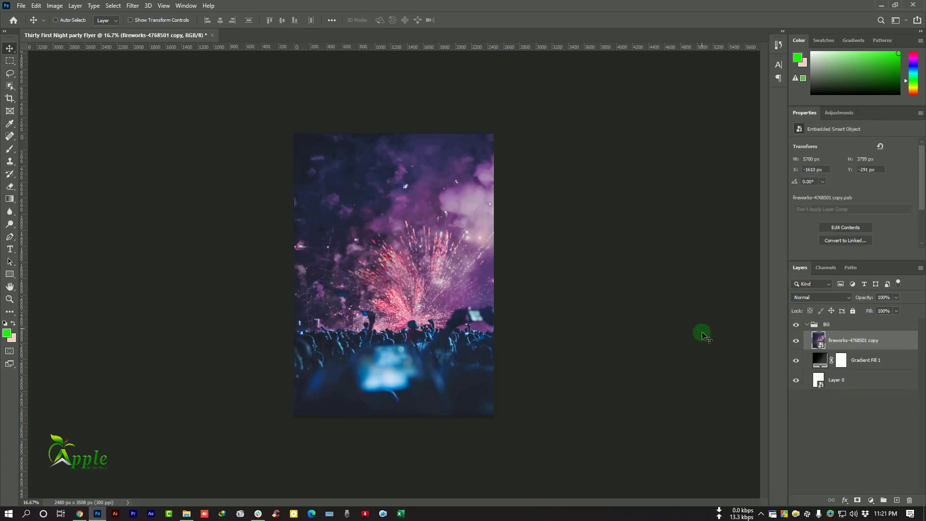
- Apply a Camera Raw Filter: temperature -10, tint +3, exposure +0.45, contrast +21, highlights -3, shadows -22, whites +11, blacks -9, texture -2, dehaze +17, vibrance +7
click(133, 5)
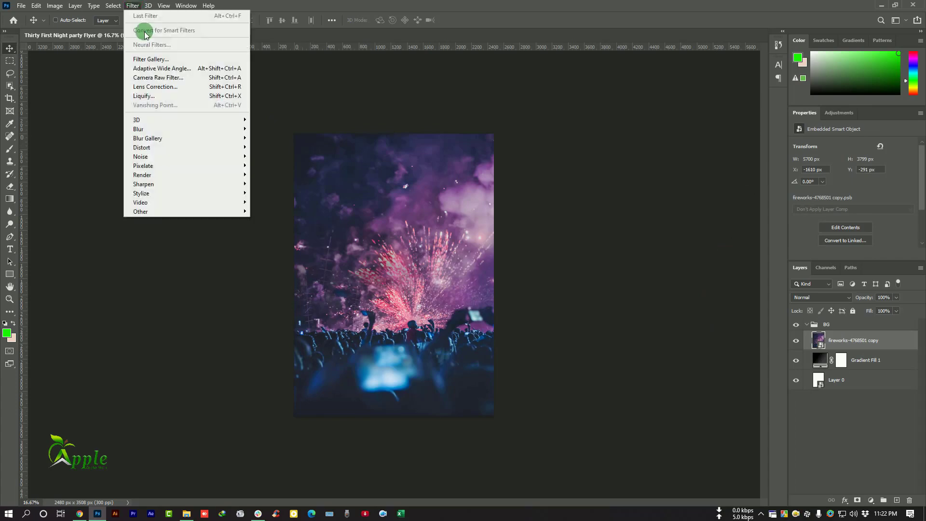
click(159, 77)
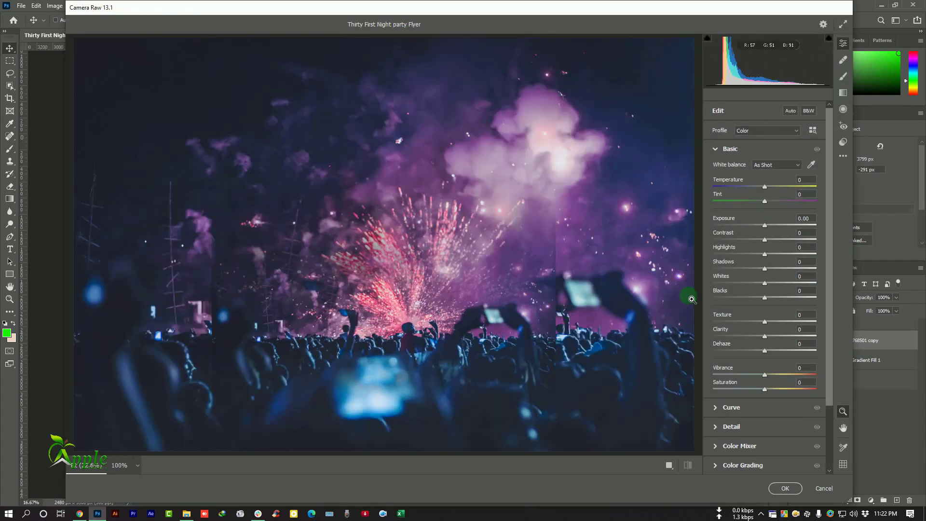
drag(767, 193, 777, 353)
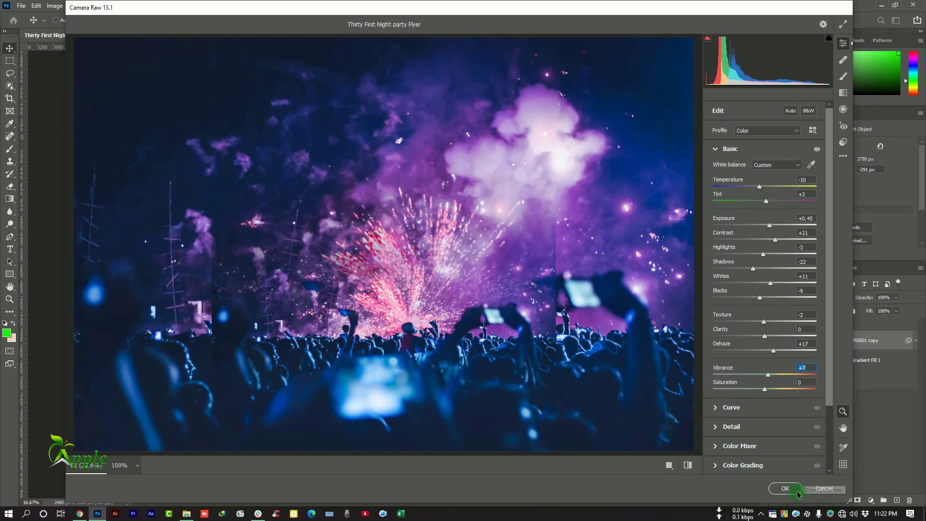
click(785, 488)
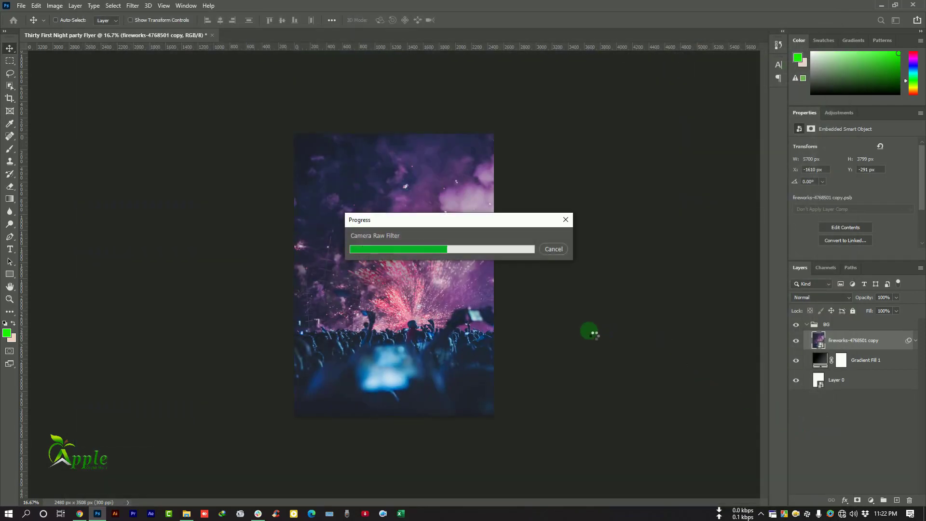
- Compare the fireworks background with and without its smart filter, then collapse the filter list
key(ctrl+plus)
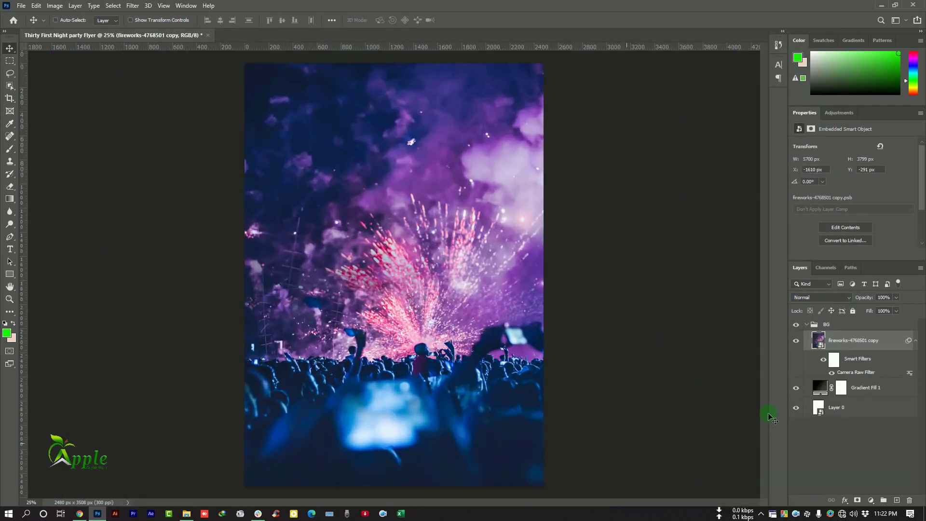
click(823, 359)
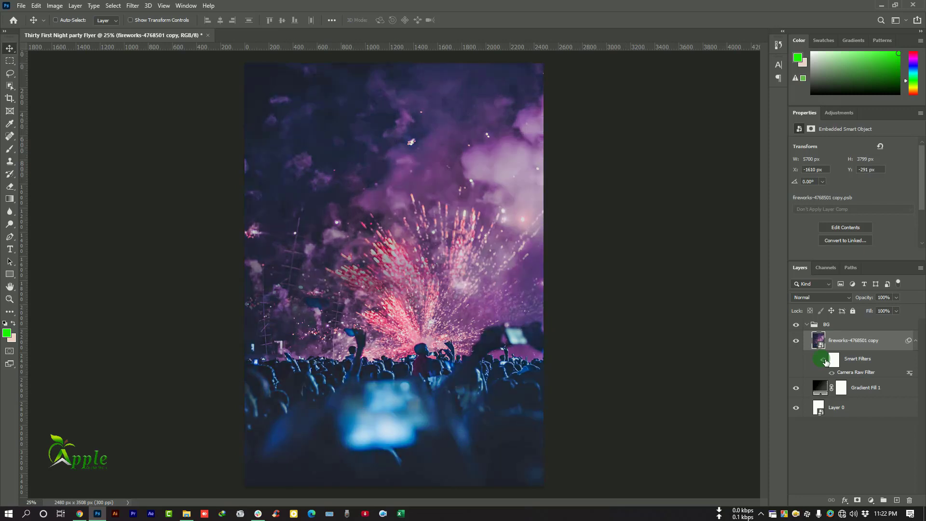
click(823, 359)
click(915, 341)
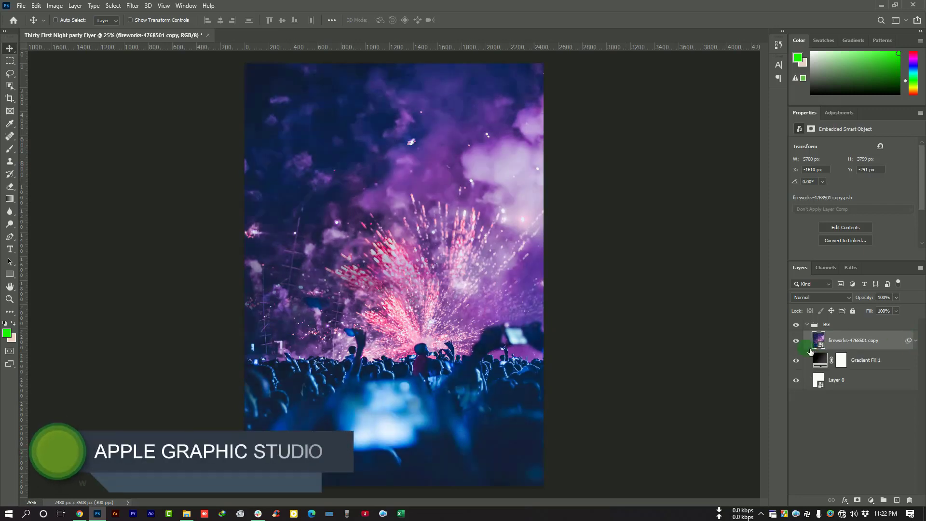
key(ctrl+minus)
key(ctrl+plus)
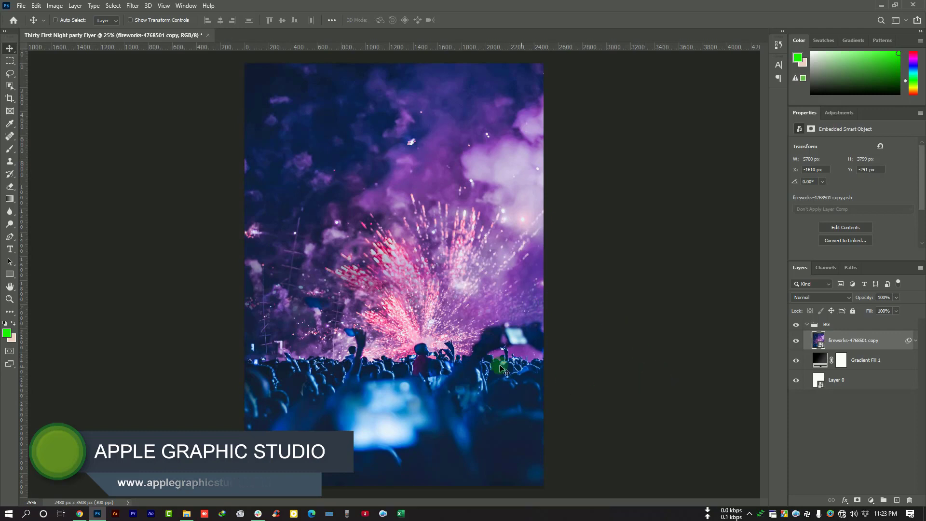
- Choose the Blur tool and rasterize the combined fireworks layer
click(9, 225)
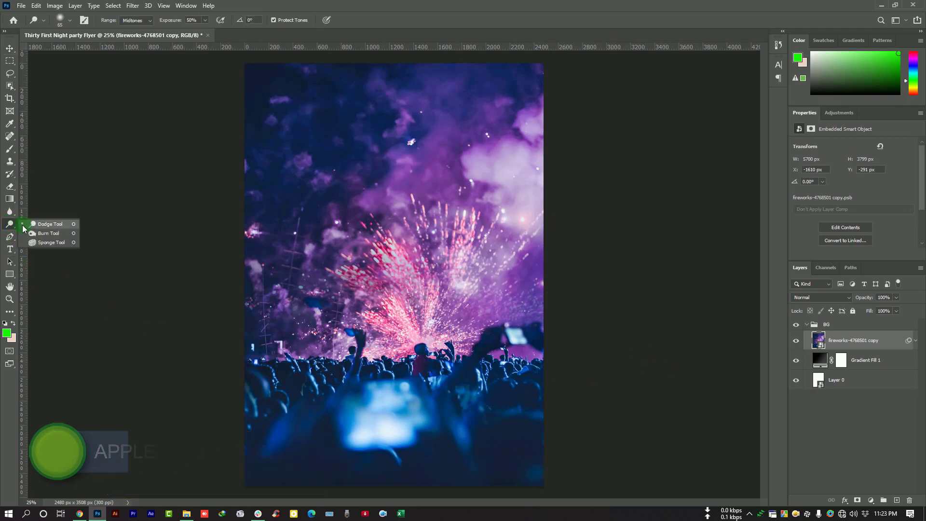
click(8, 213)
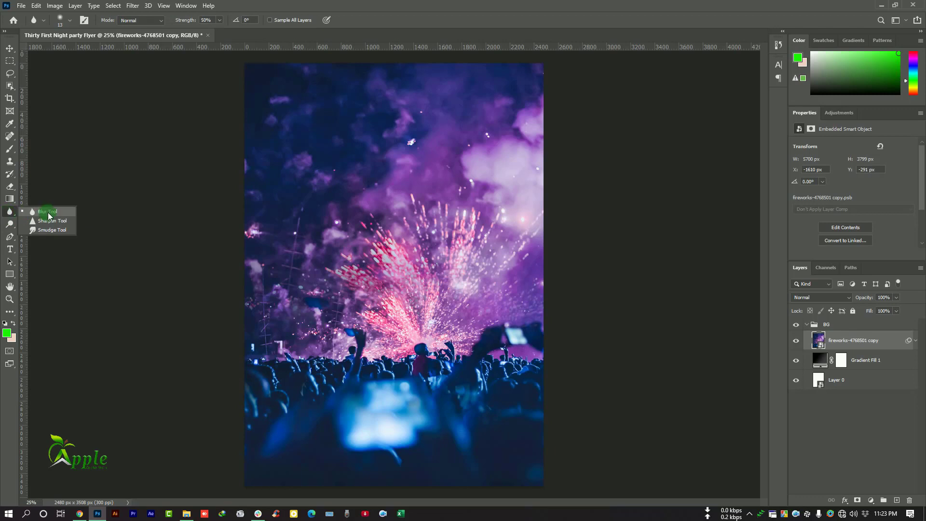
right_click(834, 343)
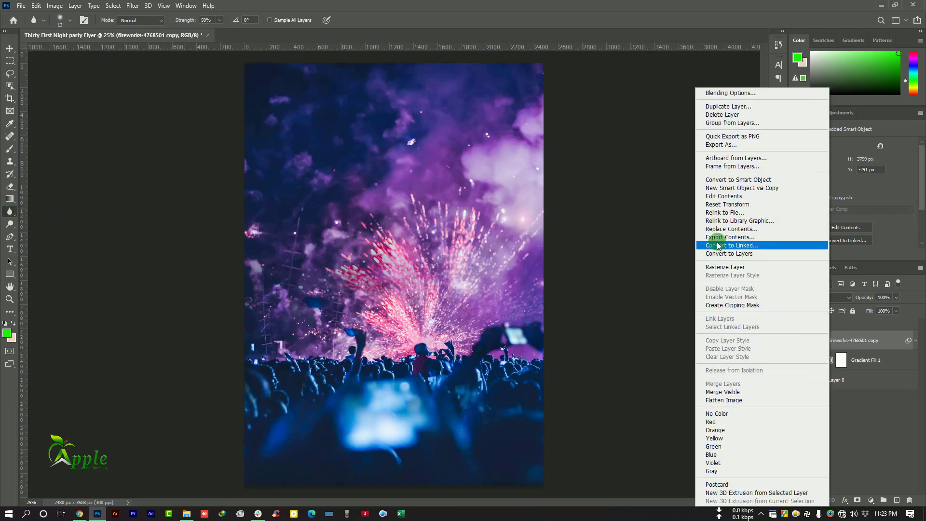
click(732, 267)
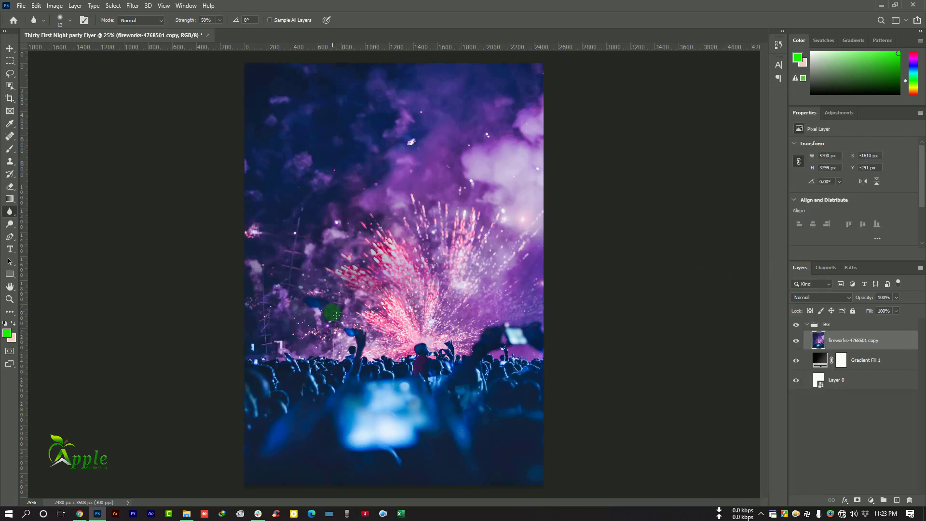
- Enlarge the Blur tool's brush to 300 px and convert the rasterized fireworks layer back to a smart object
key(bracketright)
key(bracketright)
key(bracketright)
key(bracketright)
key(bracketright)
key(bracketright)
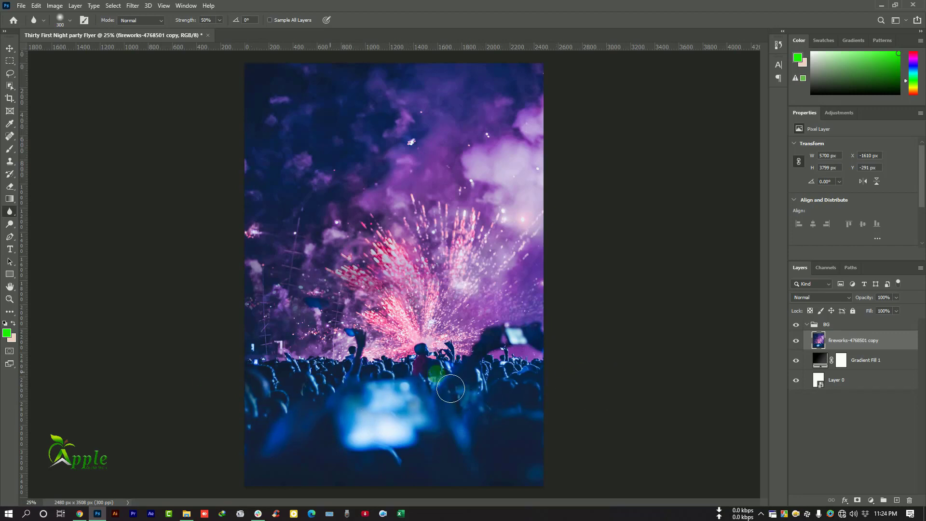
right_click(896, 347)
click(809, 232)
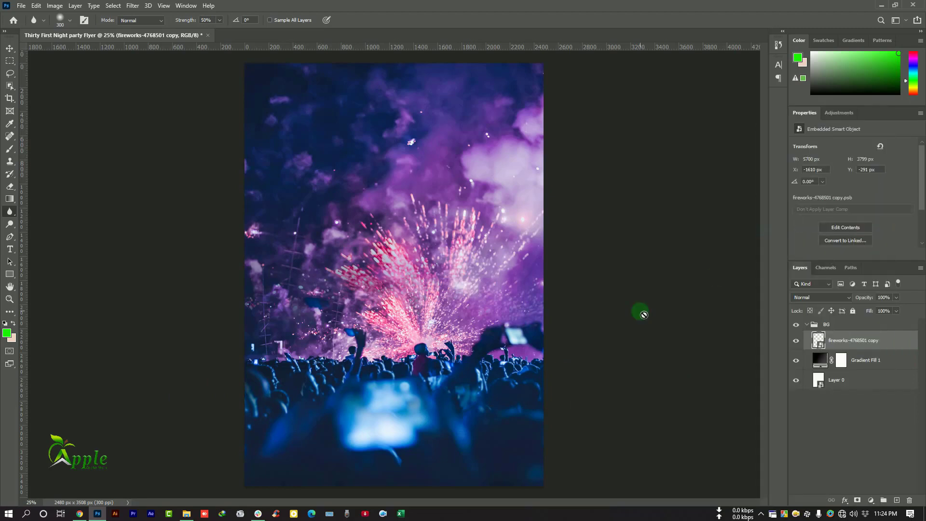
- Add a new empty layer above the fireworks photo and choose the Brush tool
click(7, 49)
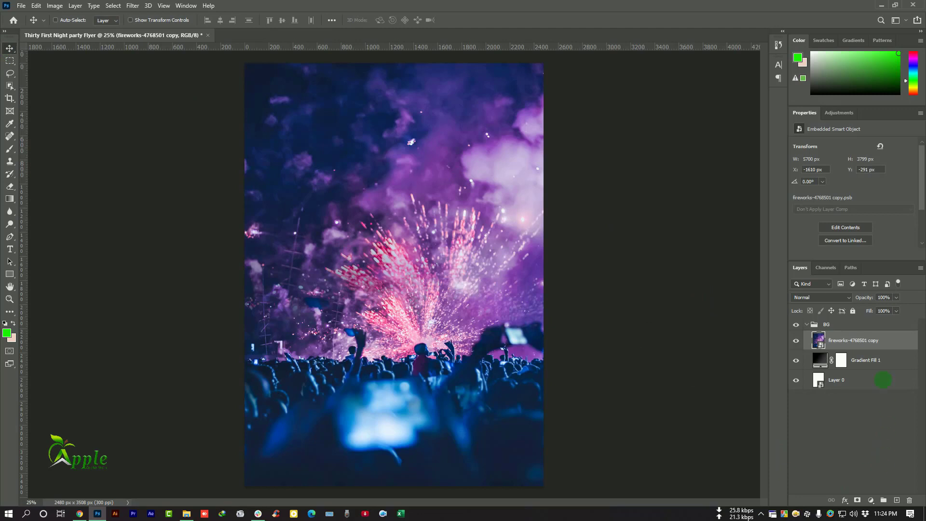
click(896, 500)
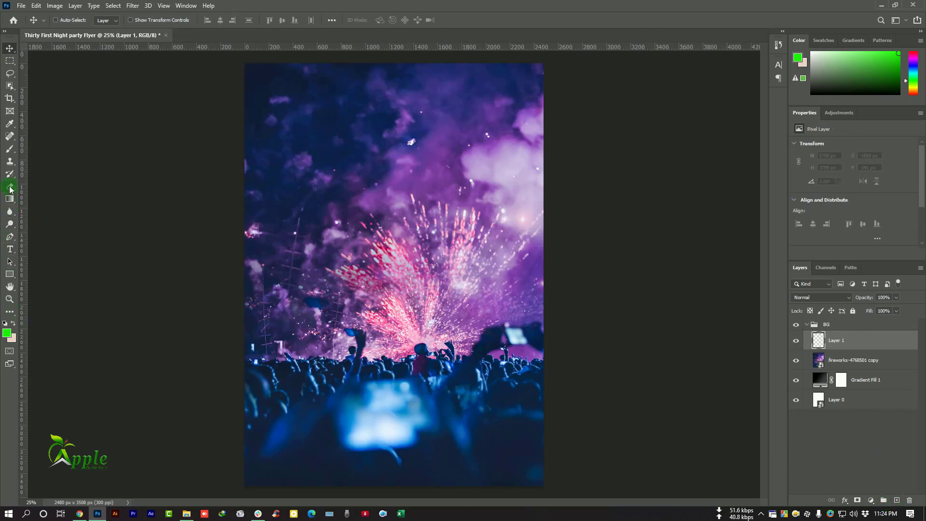
click(9, 151)
click(53, 149)
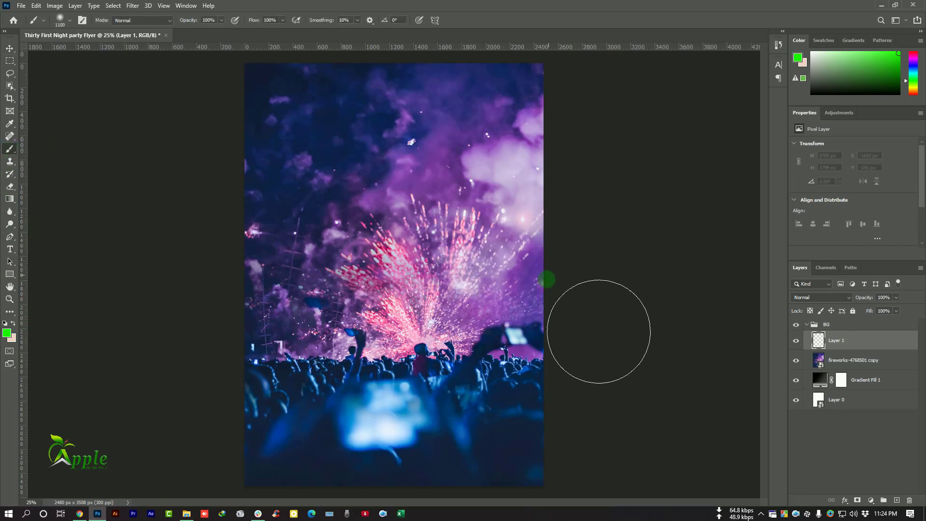
- Paint one soft bright green spot over the right part of the fireworks burst with an 1100 px brush
click(6, 333)
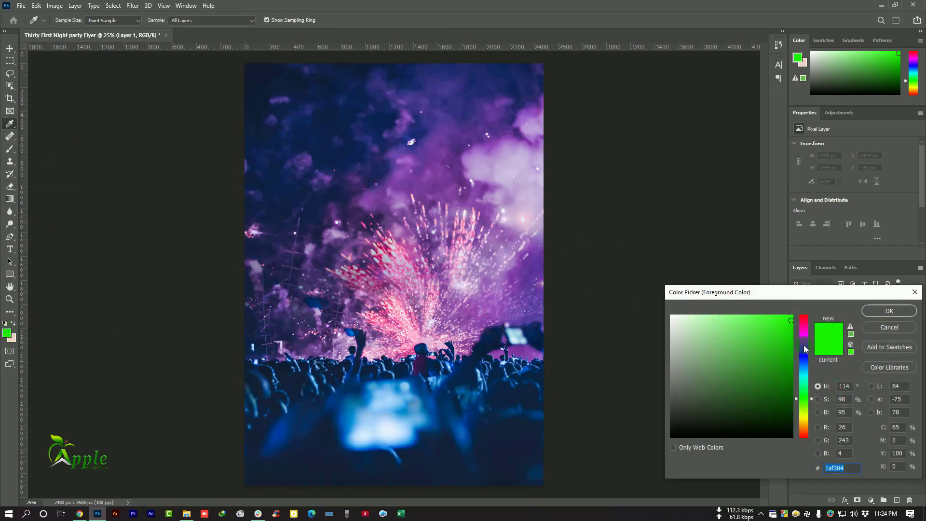
click(791, 331)
click(869, 313)
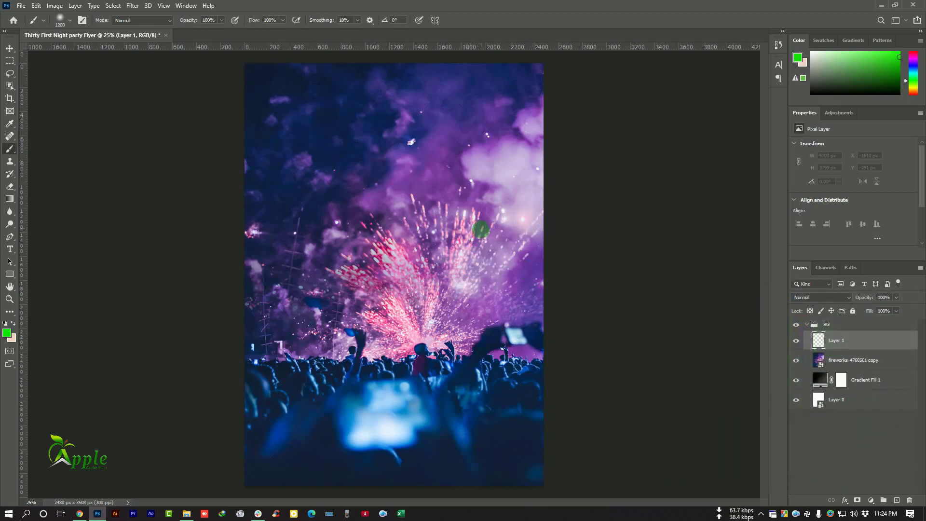
key(bracketleft)
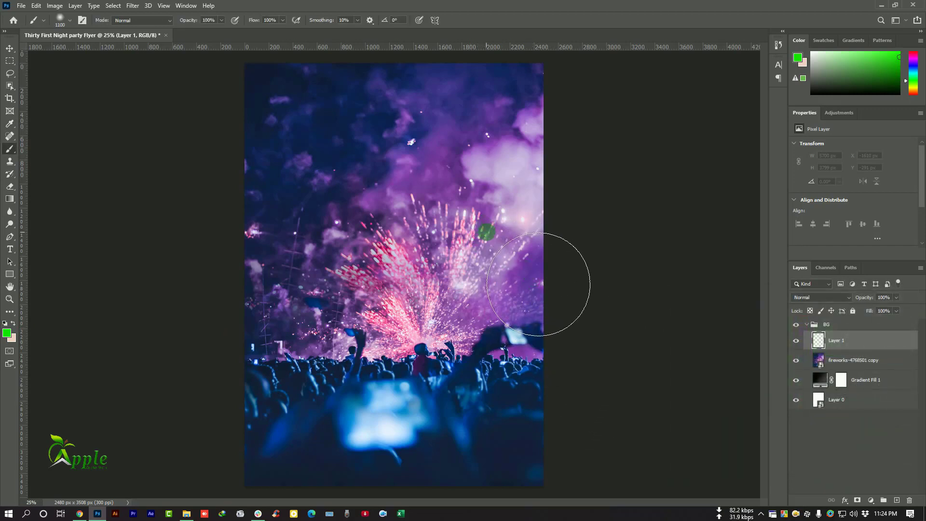
click(491, 230)
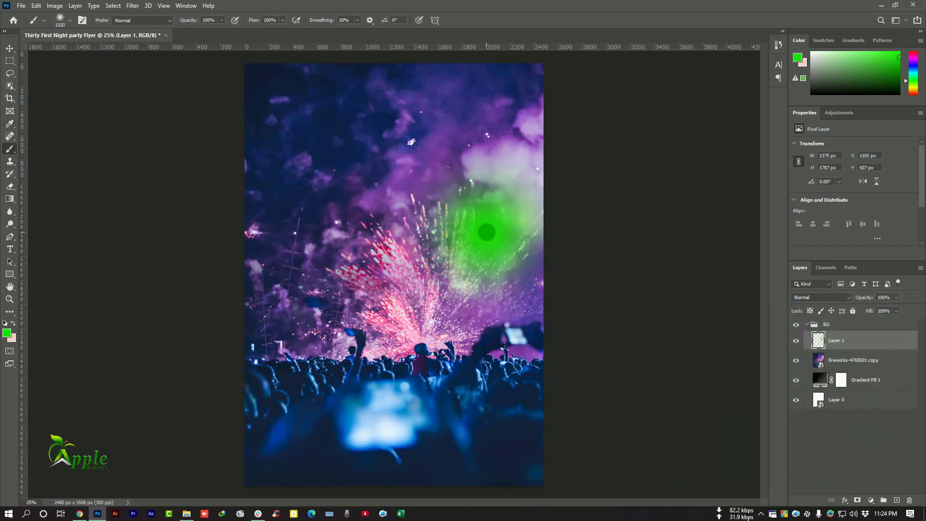
- Set the foreground color to yellow e2fc09 and paint one soft spot over the middle of the fireworks, beside the green one
click(8, 333)
drag(808, 402, 811, 419)
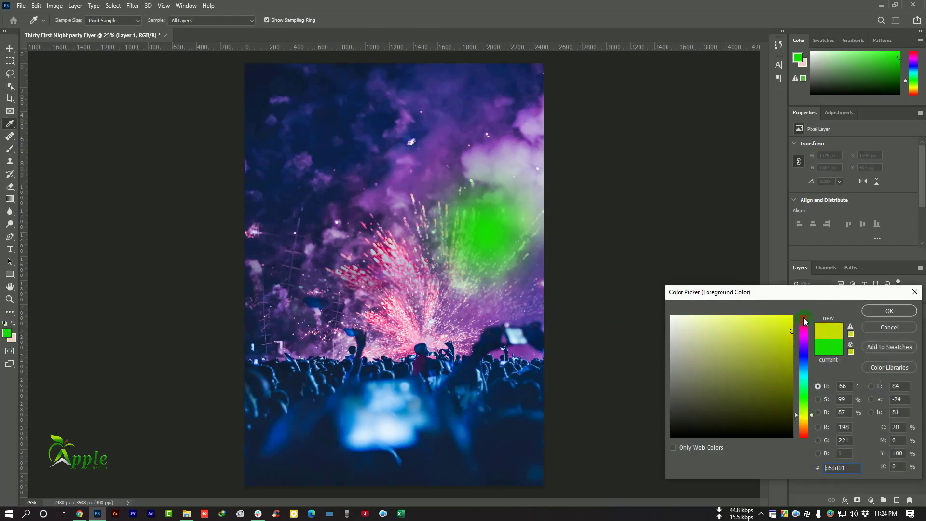
click(789, 315)
click(889, 311)
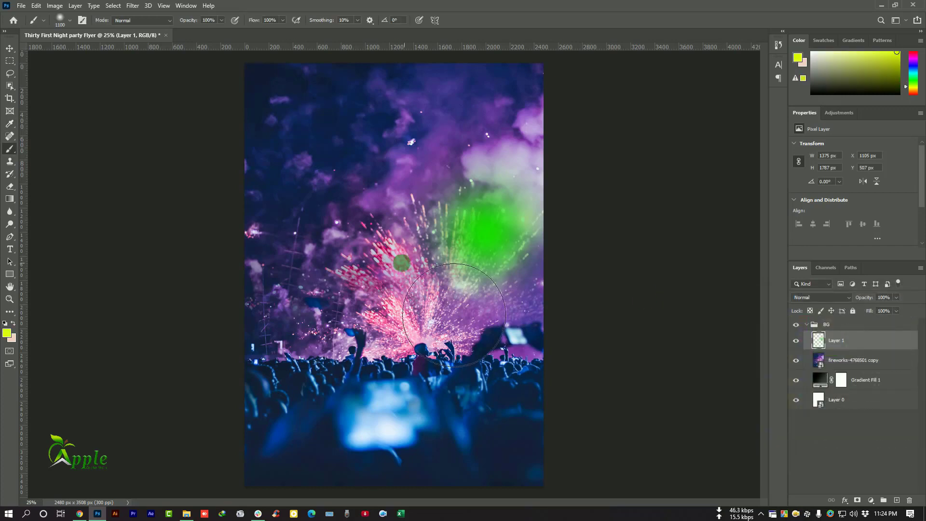
key(b)
click(400, 246)
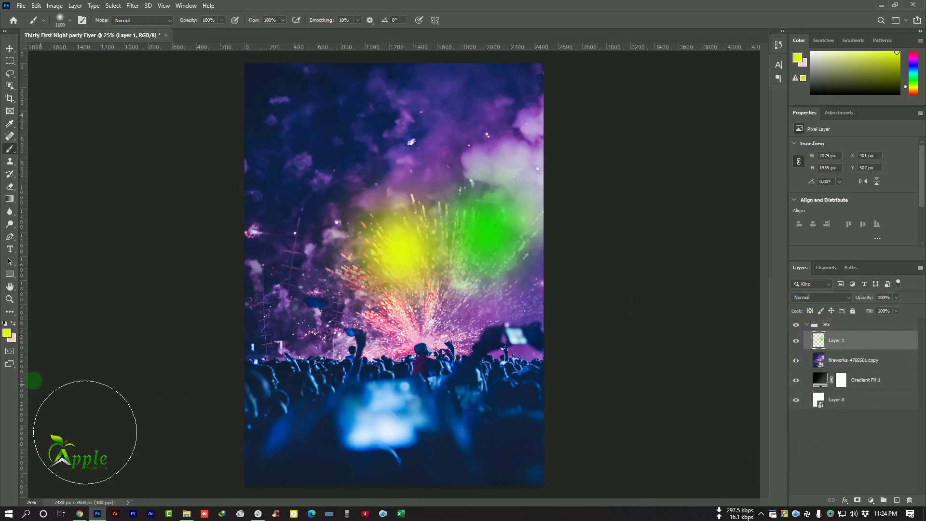
- Switch the foreground color to pinkish red and paint one soft spot on the sky left of the yellow one
click(6, 333)
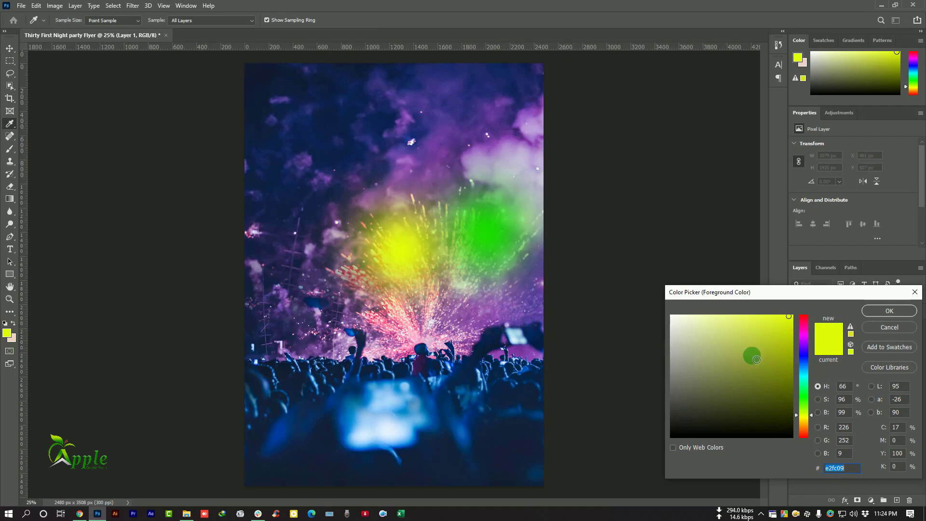
drag(798, 339, 804, 324)
click(879, 317)
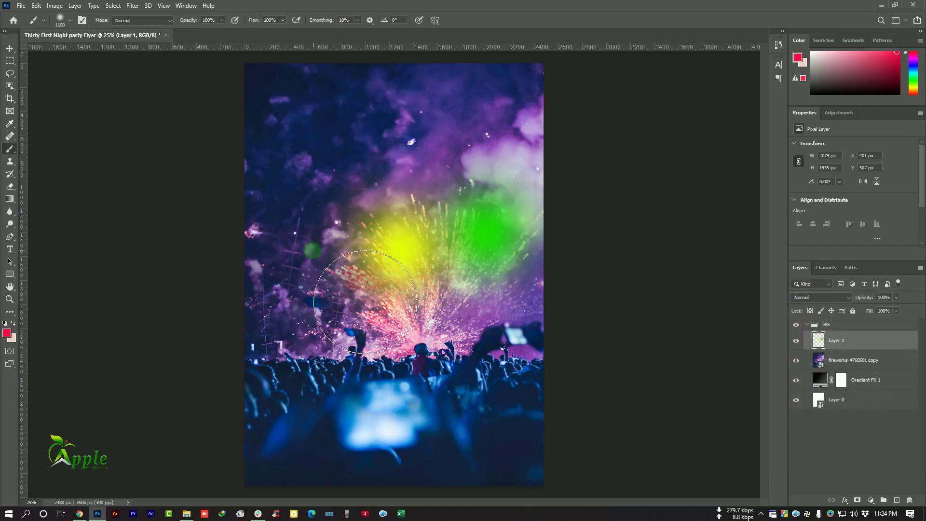
click(311, 246)
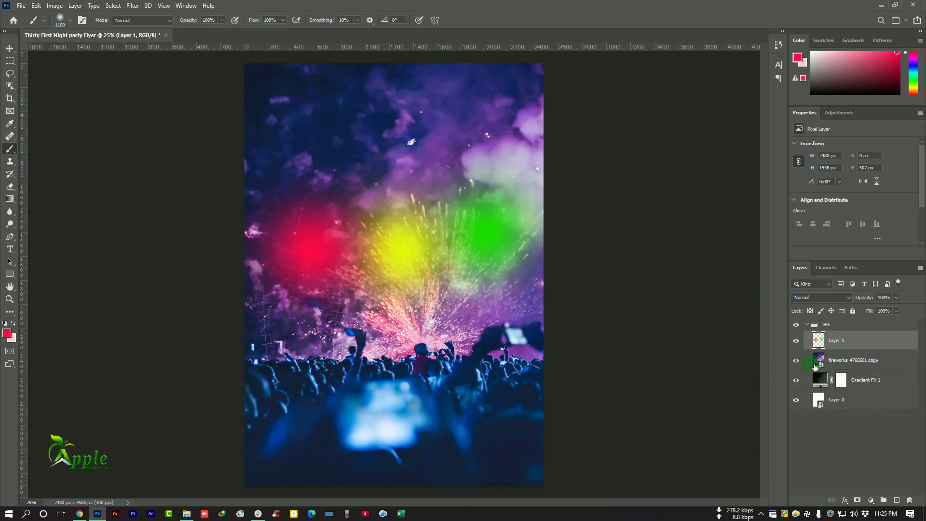
- Scale the color-spot layer to about 161%, rotate it about 5.6°, and set its blend mode to Linear Dodge (Add)
click(9, 48)
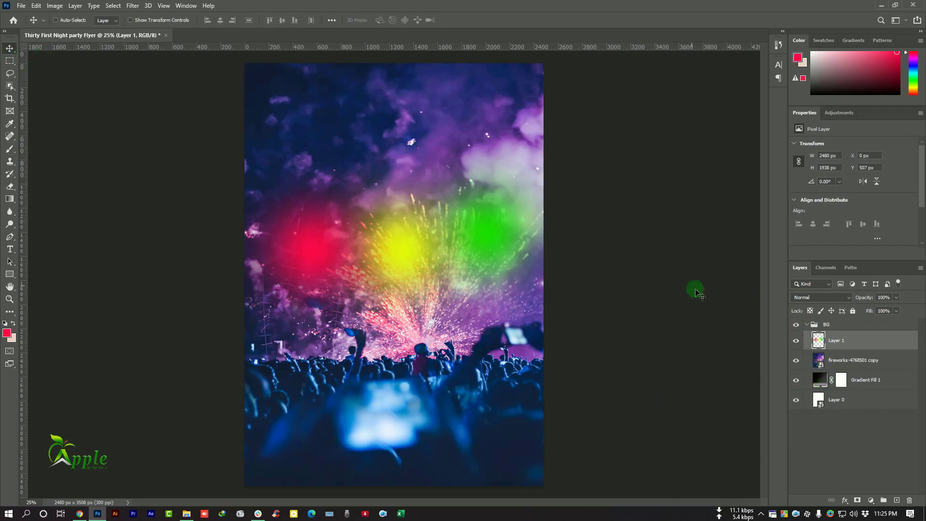
click(36, 9)
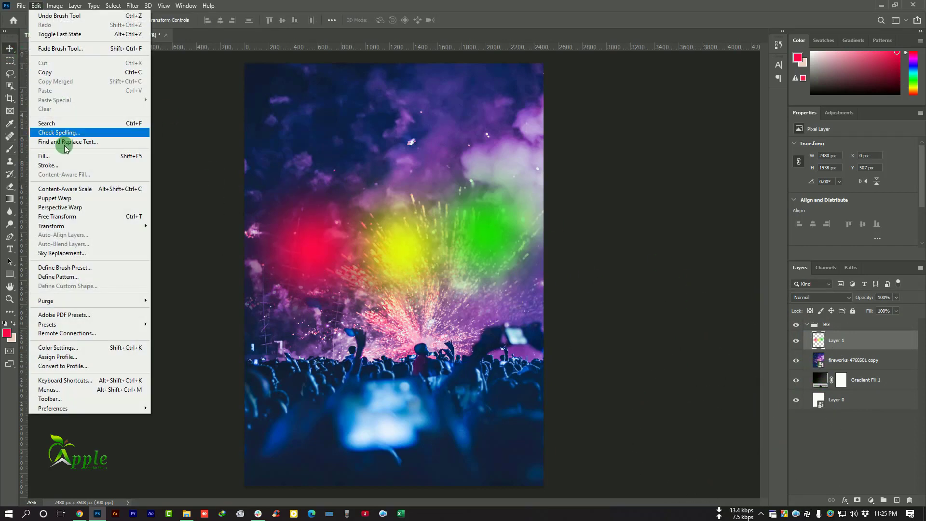
click(62, 217)
drag(549, 361, 634, 428)
drag(684, 274, 692, 309)
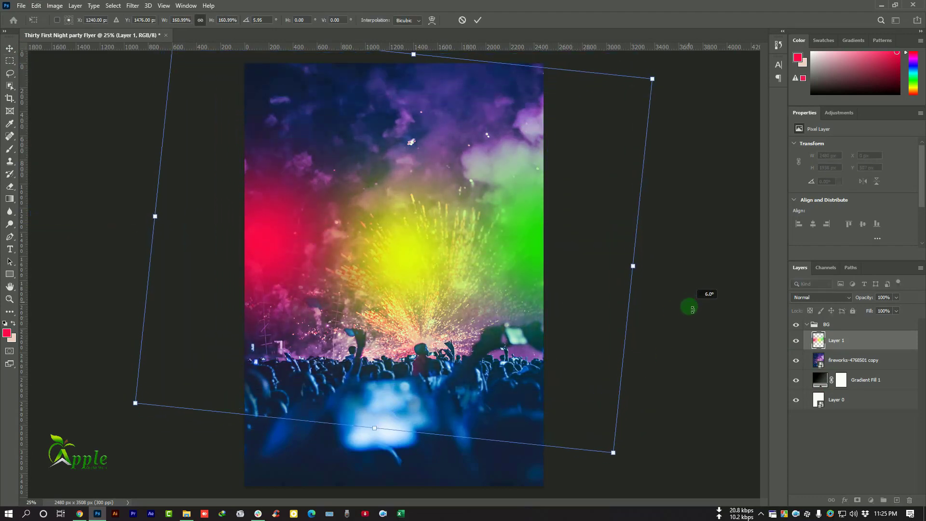
click(477, 20)
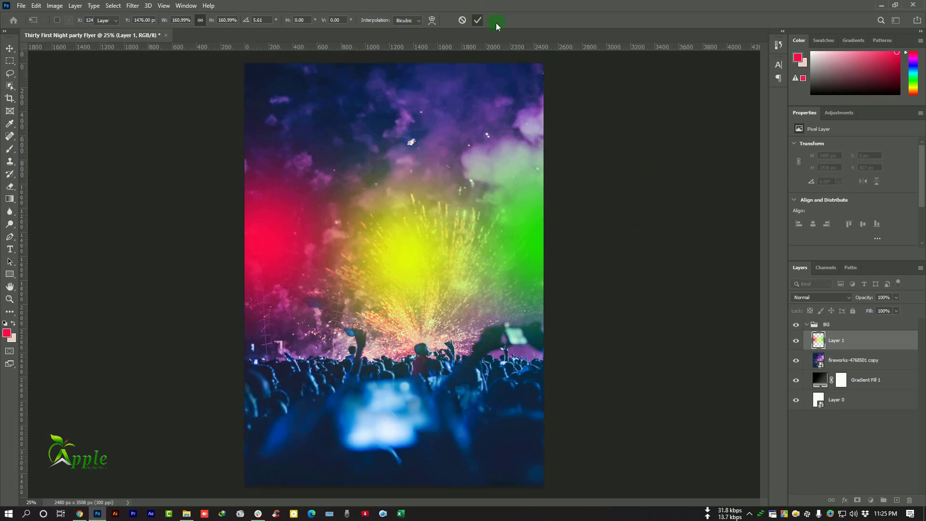
click(822, 298)
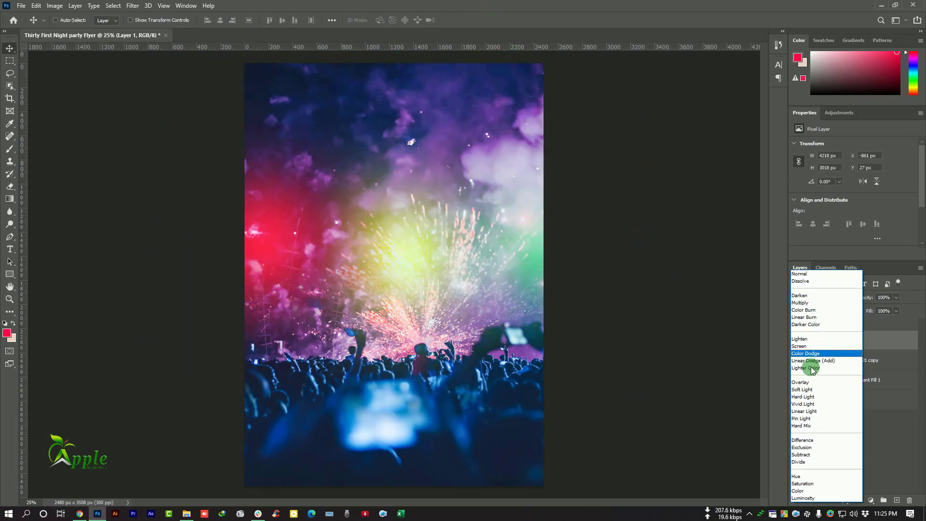
click(826, 361)
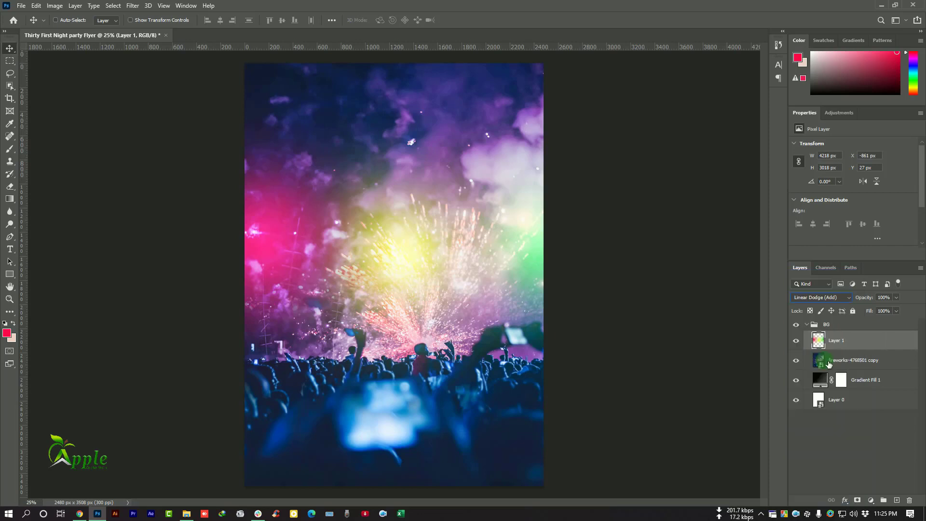
- Transform the color-spot layer again: scale it to about 107%, move it down over the crowd and rotate it about 15°
click(43, 6)
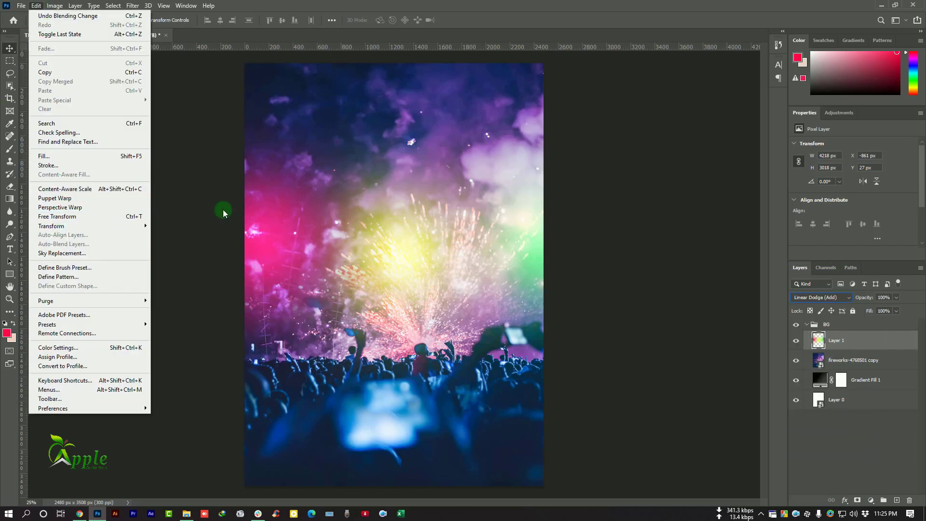
click(137, 216)
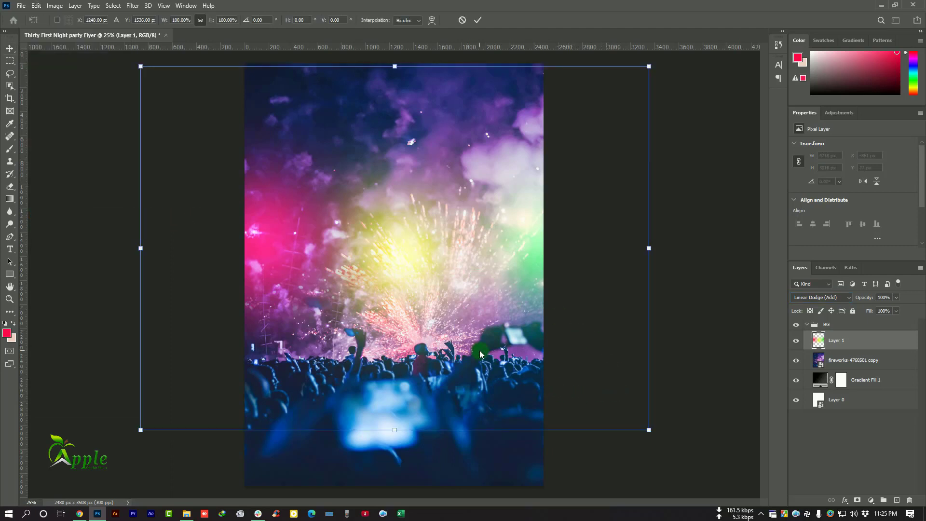
key(ctrl+minus)
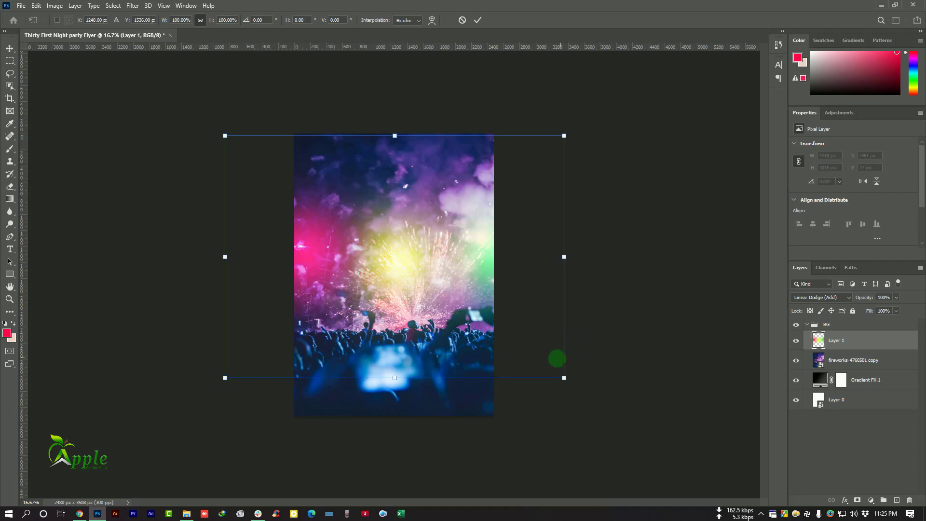
drag(564, 378, 577, 389)
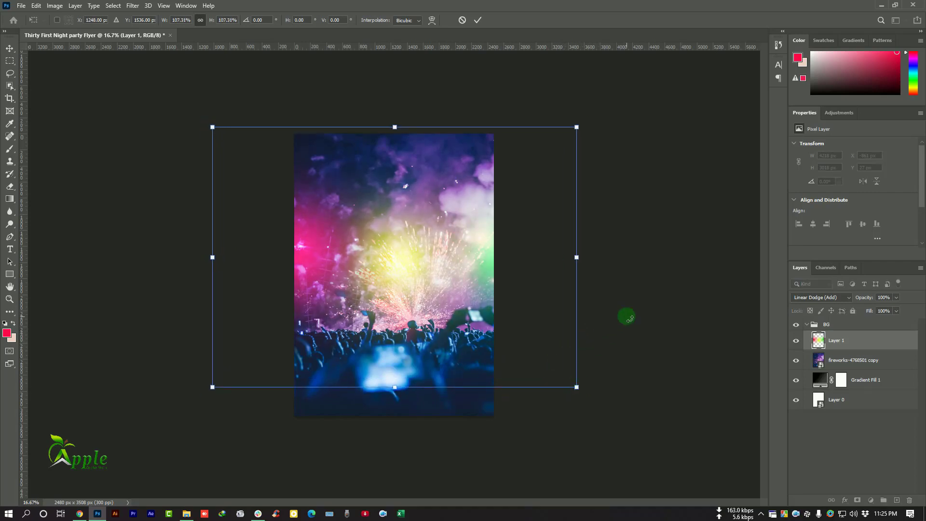
drag(624, 316, 620, 369)
drag(541, 299, 535, 340)
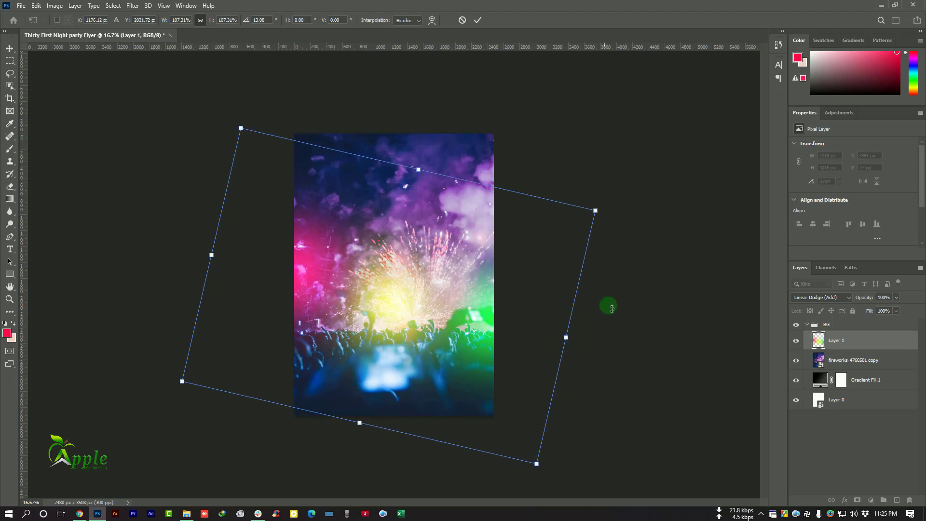
drag(609, 304, 613, 311)
key(Return)
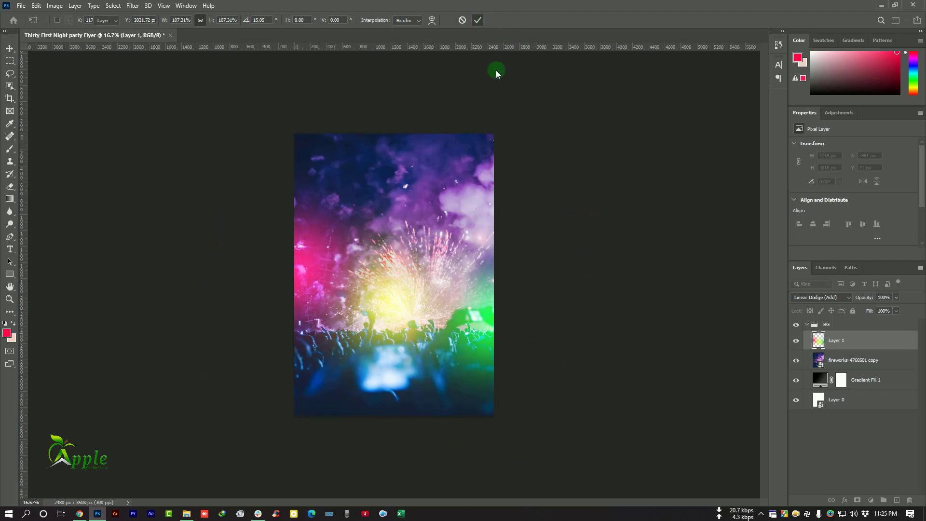
key(ctrl+plus)
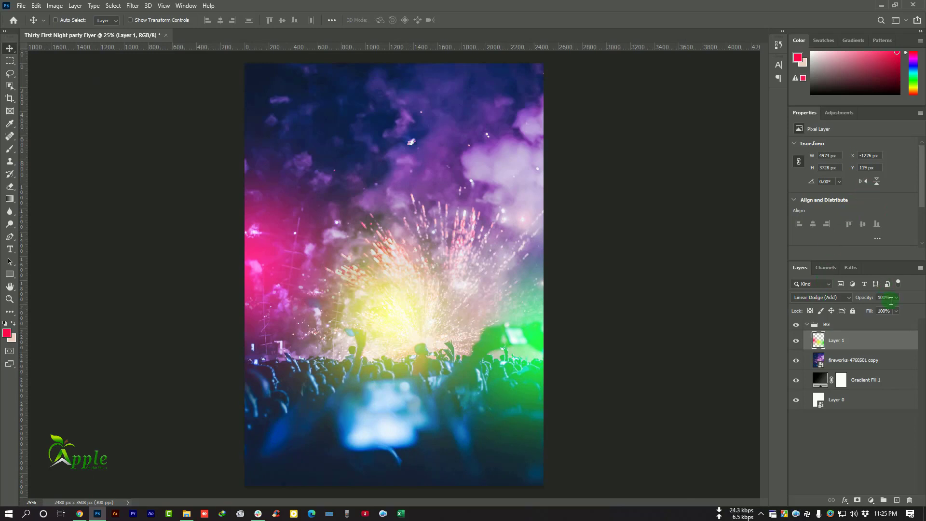
- Set the color-spot layer's opacity to 75% and compare the image with and without it
text(75)
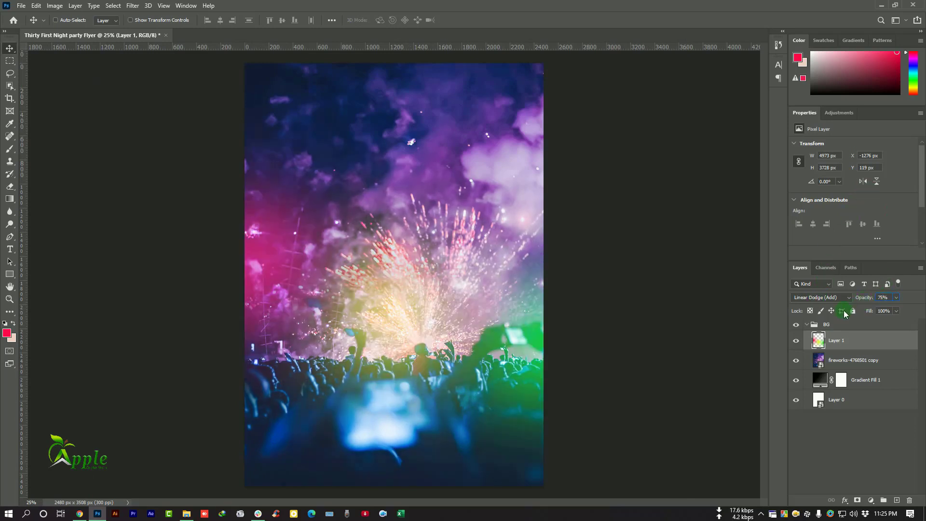
click(798, 341)
click(798, 341)
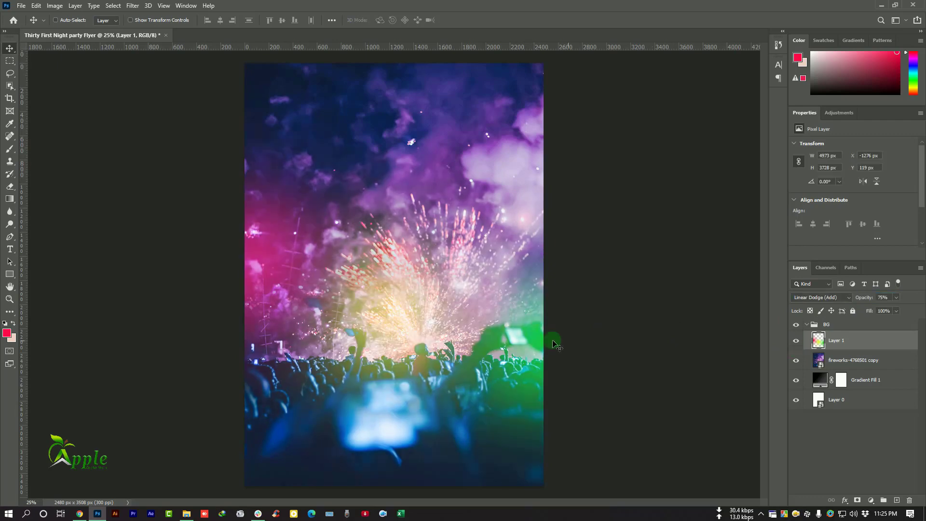
- Collapse the BG group and give it a red color label
click(810, 324)
click(839, 328)
right_click(840, 327)
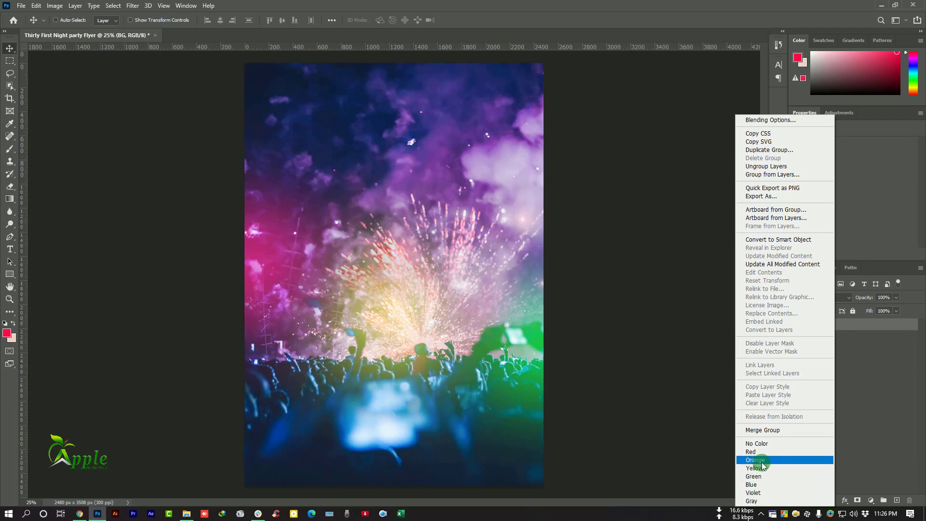
click(752, 451)
key(ctrl)
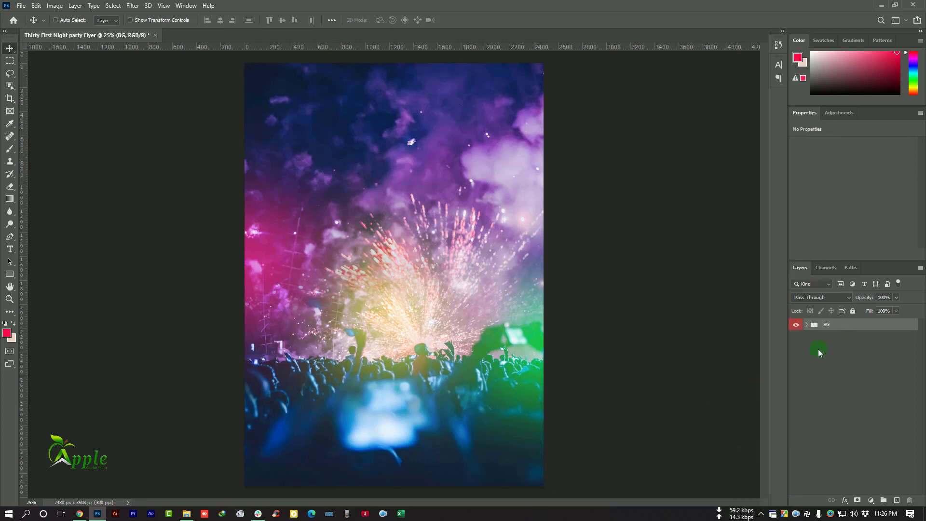
- Add a Levels adjustment directly above the fireworks layer with shadows 12 and midtones 0.88, check its effect, and collapse the BG group
click(810, 326)
click(891, 345)
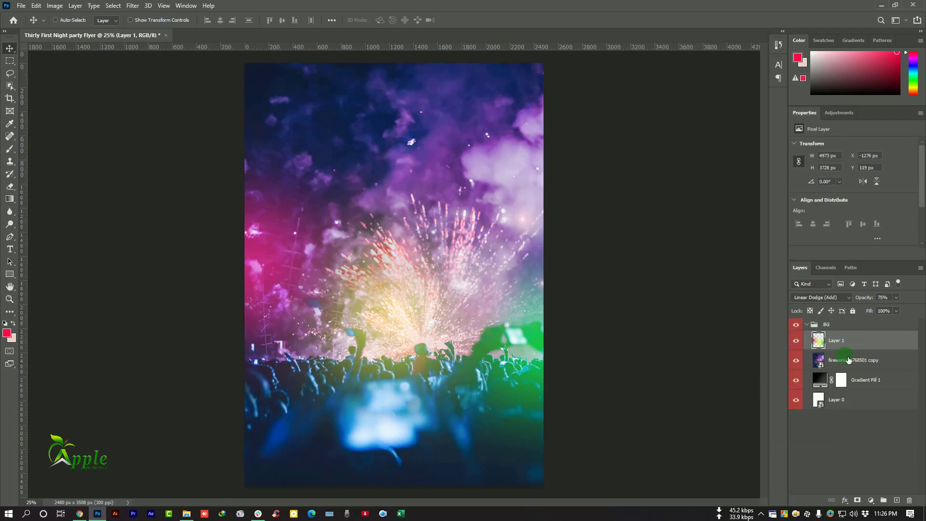
click(849, 359)
click(870, 499)
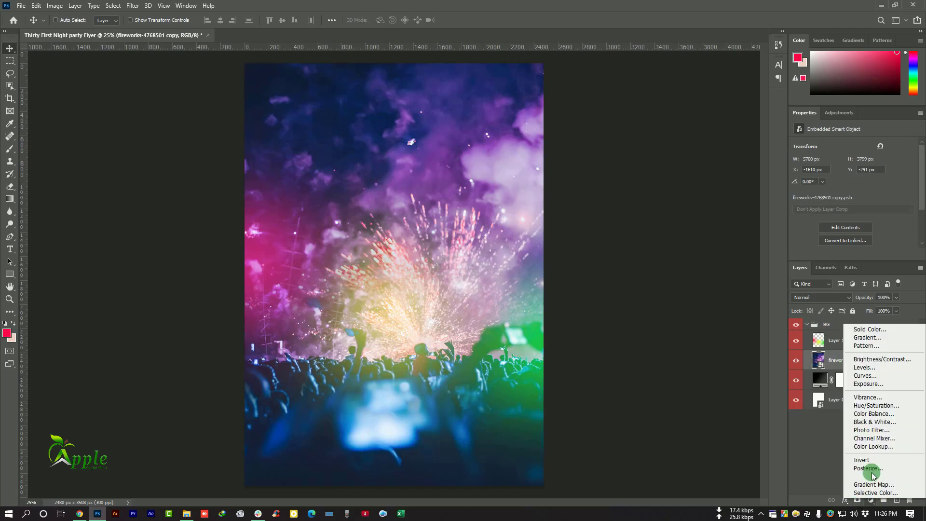
click(863, 365)
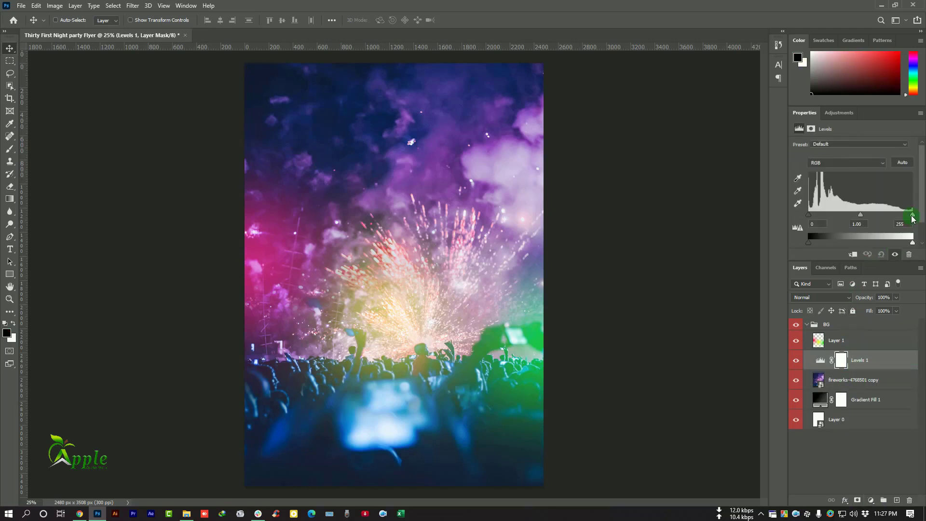
drag(812, 216, 919, 218)
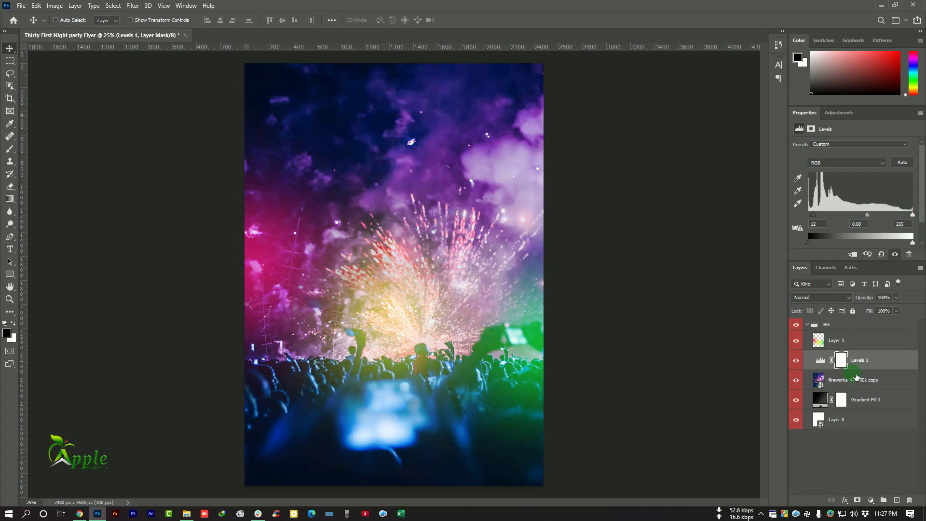
click(796, 360)
click(807, 325)
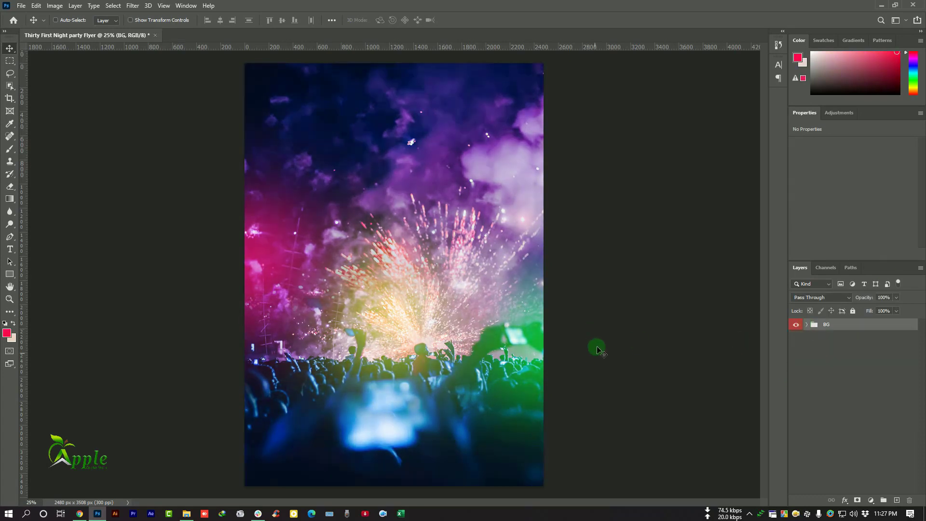
- Save the flyer, place Party.png from the desktop and position the champagne bottle over the upper part of the fireworks
key(ctrl+s)
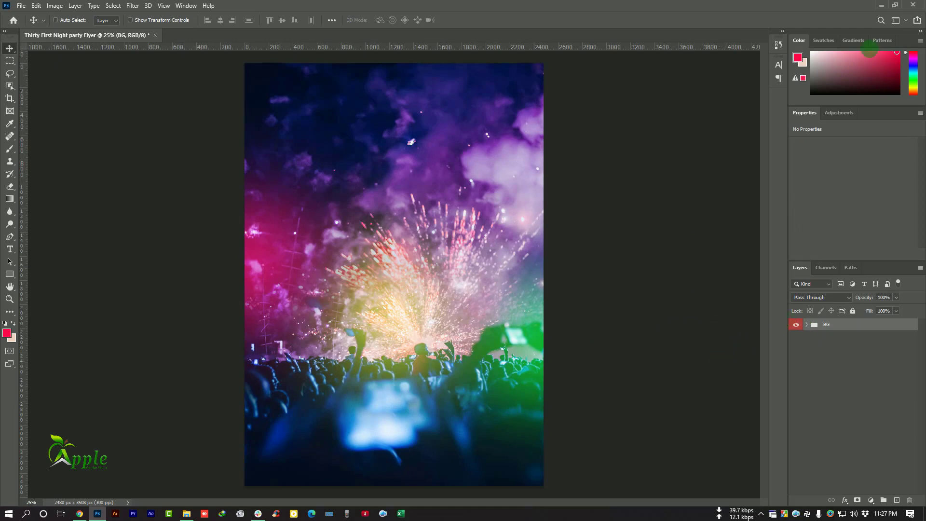
click(876, 5)
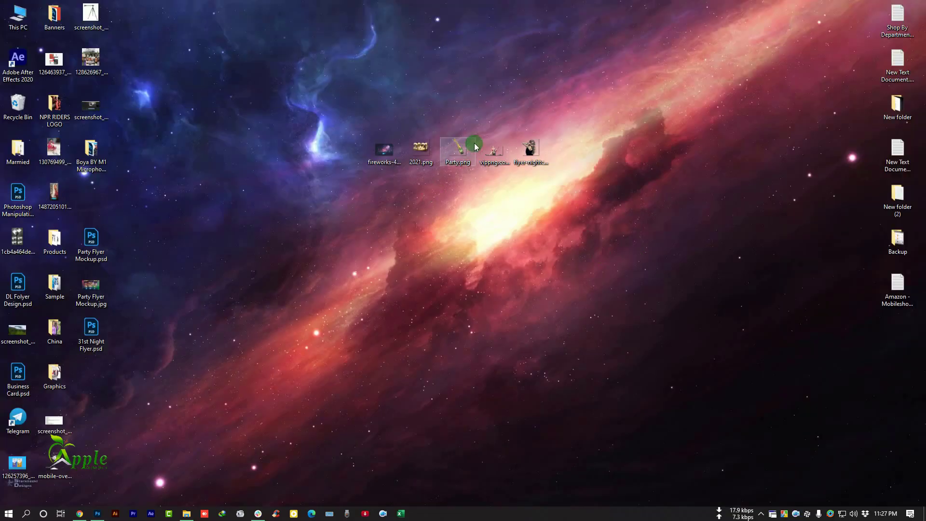
drag(461, 157, 319, 317)
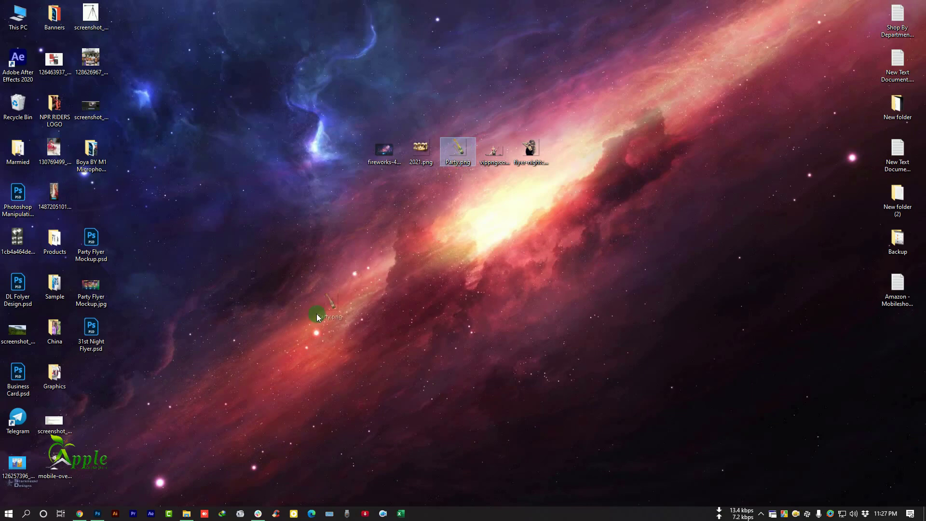
drag(184, 436, 151, 454)
drag(349, 276, 359, 275)
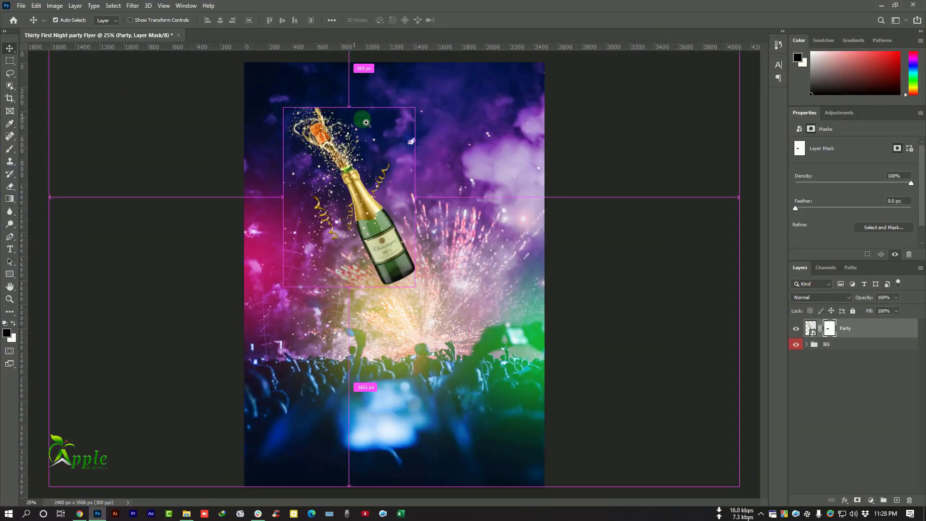
- Mask out the hard-edged tip of the champagne spray above the cork with a soft black brush of size 400
key(ctrl+plus)
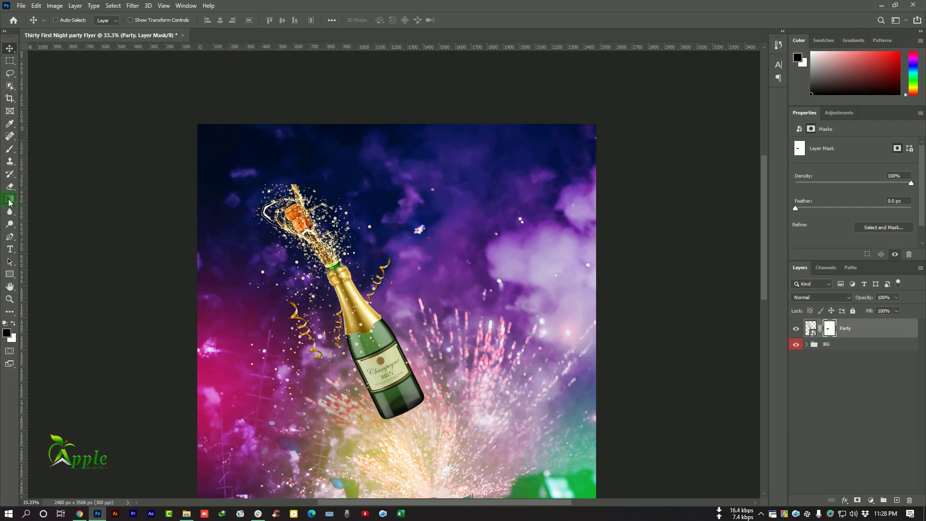
drag(14, 150, 30, 151)
click(56, 152)
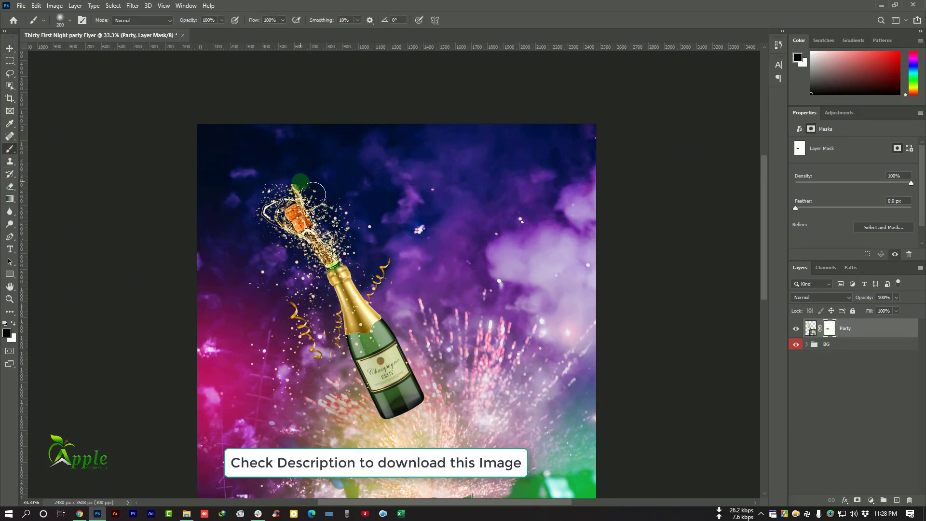
key(bracketright)
key(bracketright)
key(bracketright)
key(bracketright)
key(bracketright)
key(bracketleft)
key(bracketleft)
drag(257, 169, 255, 161)
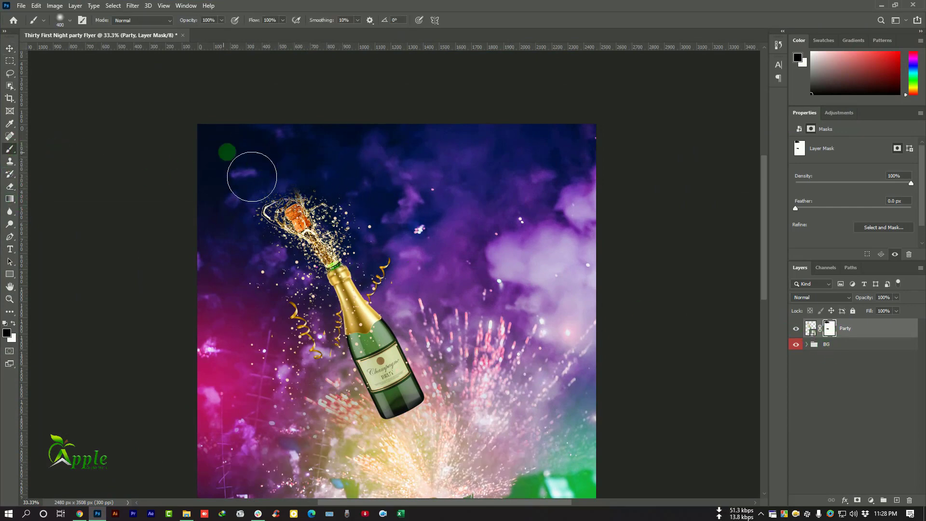
click(5, 50)
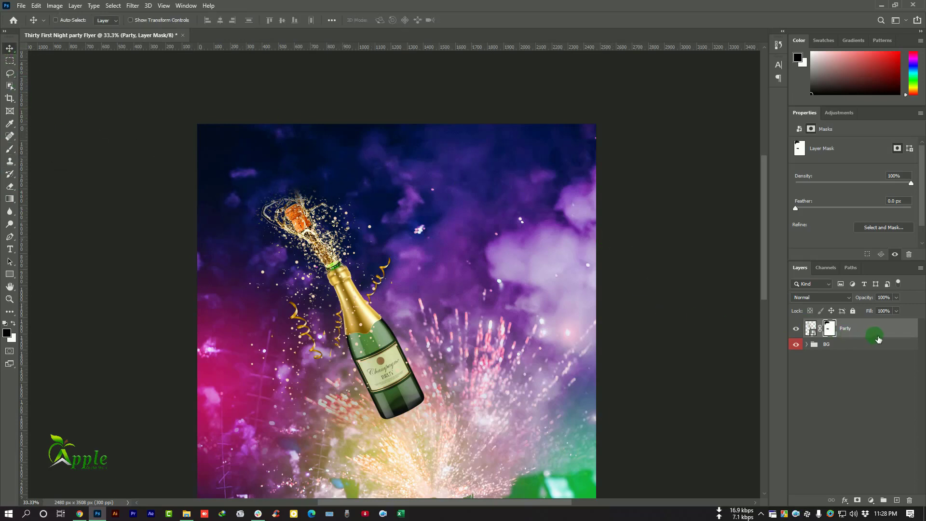
- Rotate the champagne bottle about -2° and shift it slightly to the left
click(36, 6)
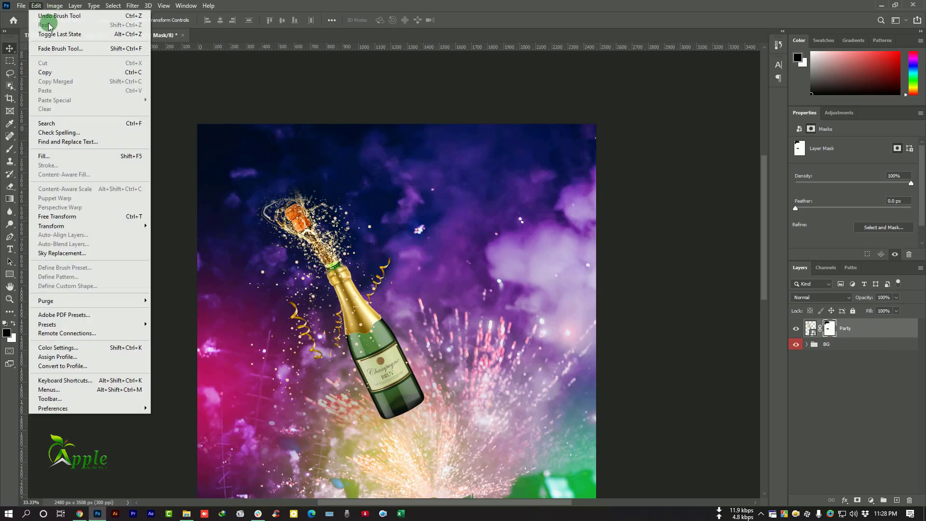
click(65, 217)
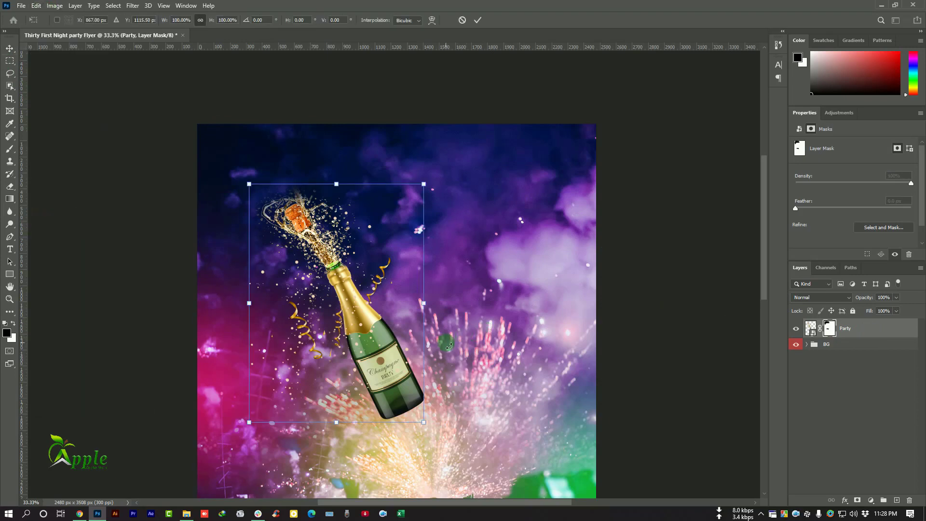
drag(446, 342, 443, 337)
drag(394, 361, 380, 364)
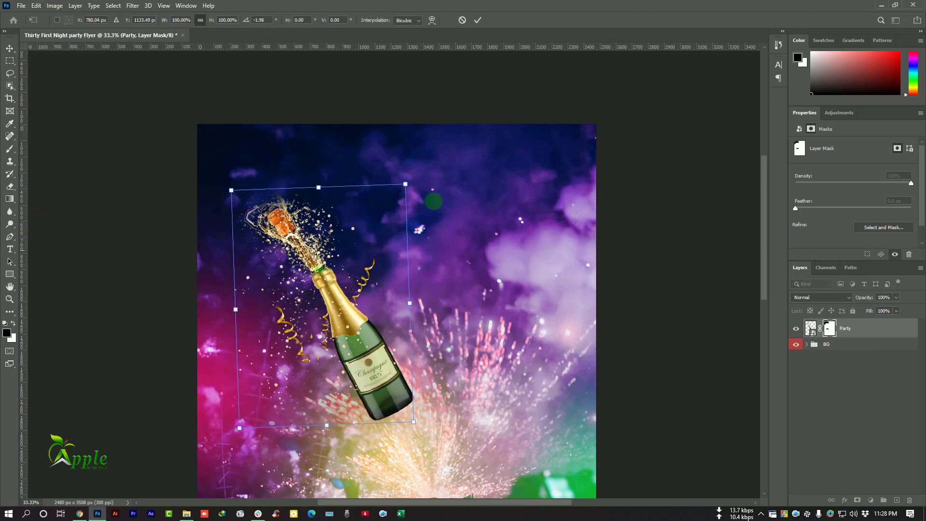
click(474, 20)
- Duplicate the Party layer, flip the copy horizontally and move it right so the two bottles form a V
drag(868, 328, 896, 500)
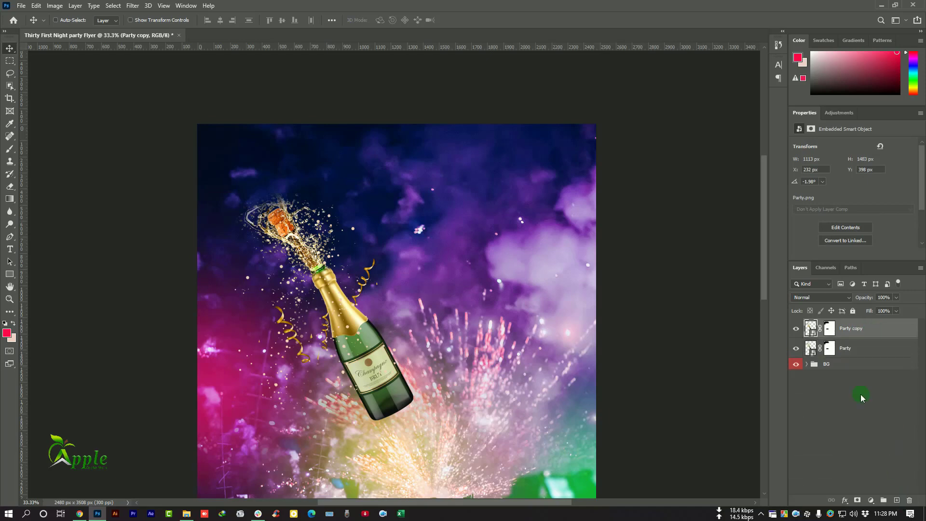
click(36, 6)
click(77, 216)
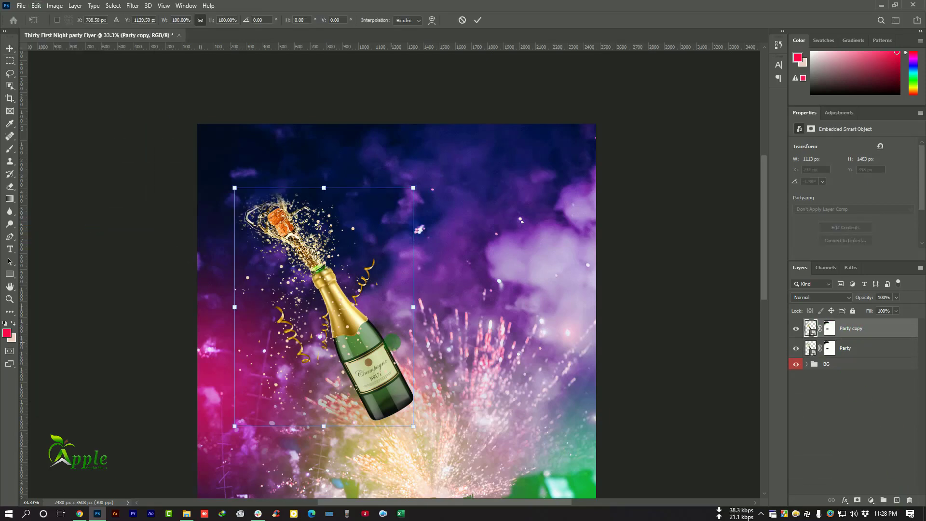
right_click(392, 166)
click(434, 328)
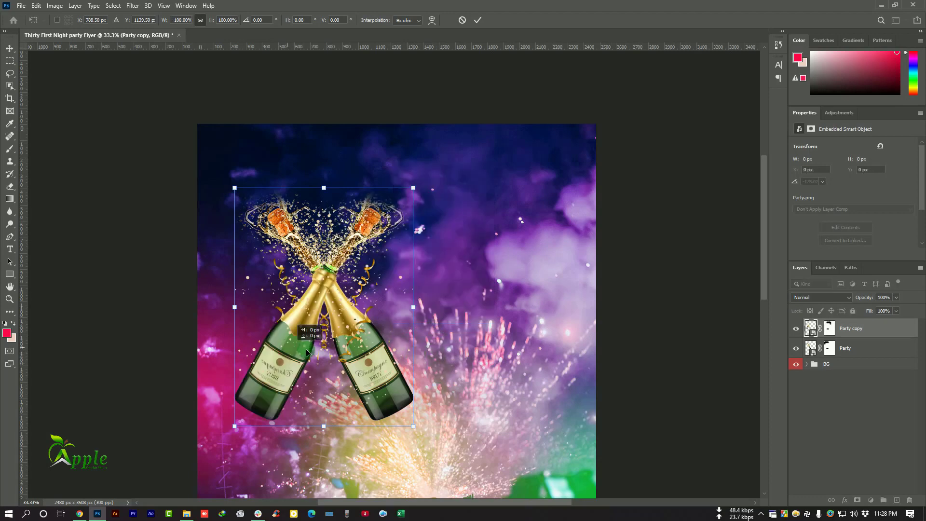
drag(307, 353, 422, 350)
click(477, 20)
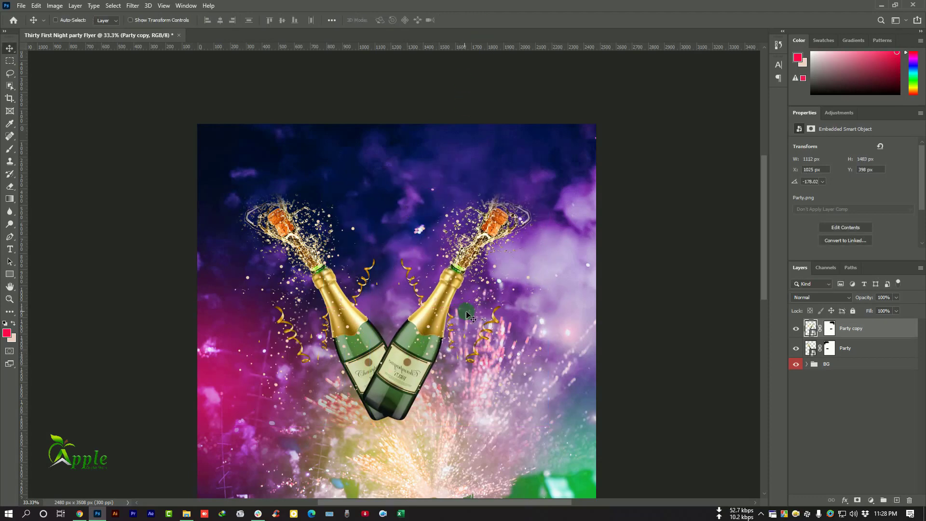
- Adjust the bottles' position together so they sit centered above the fireworks, and group the Party and Party copy layers
drag(465, 314, 470, 314)
shift+click(844, 348)
mouse_move(420, 345)
mouse_down()
mouse_move(433, 344)
mouse_move(427, 332)
mouse_up()
key(ctrl+minus)
drag(430, 198, 433, 198)
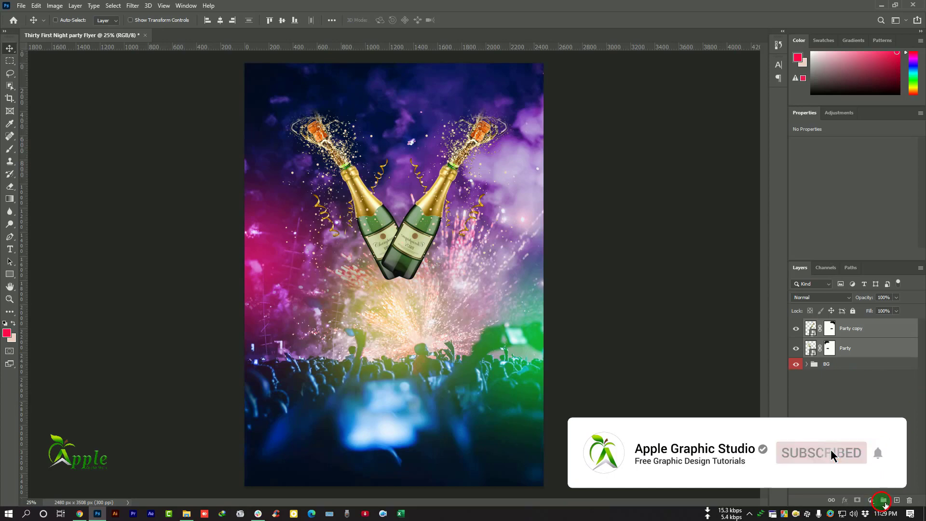
key(ctrl+g)
click(755, 364)
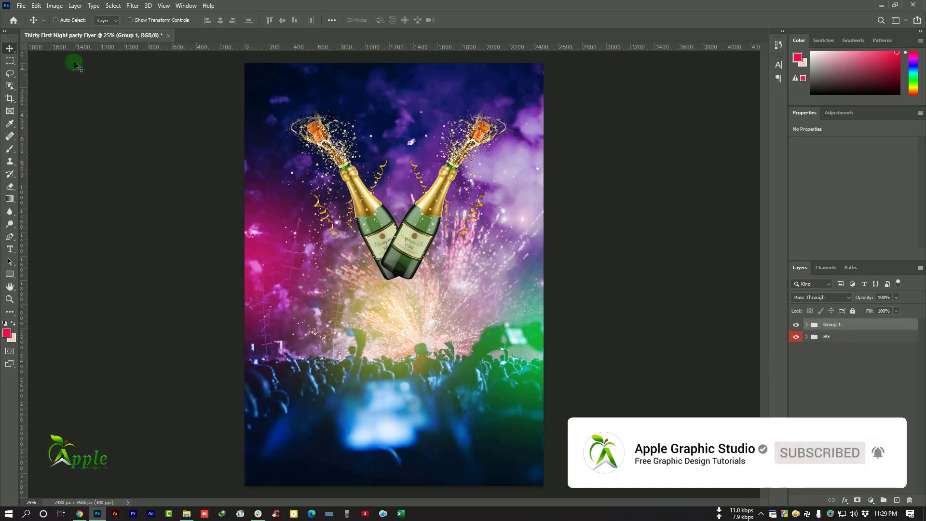
- Scale the bottle group up to about 112% around its center
click(34, 6)
click(69, 214)
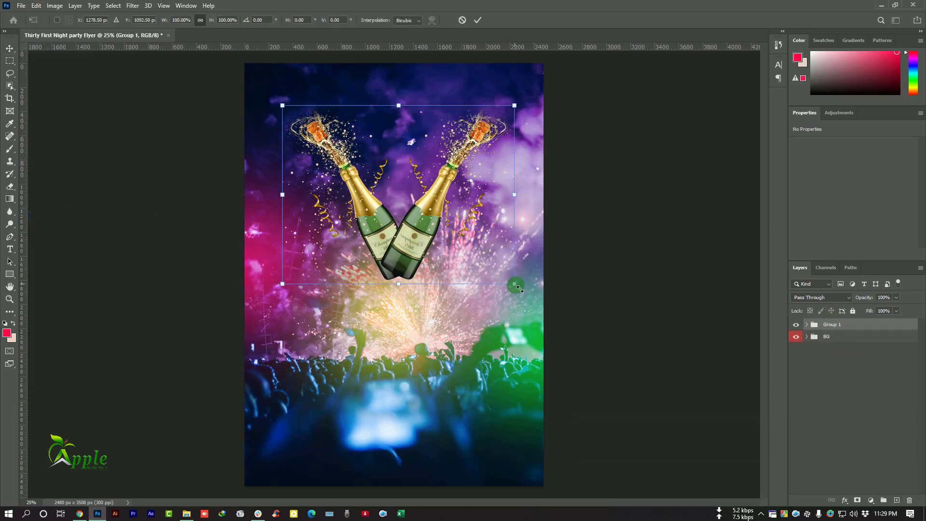
drag(524, 290, 529, 294)
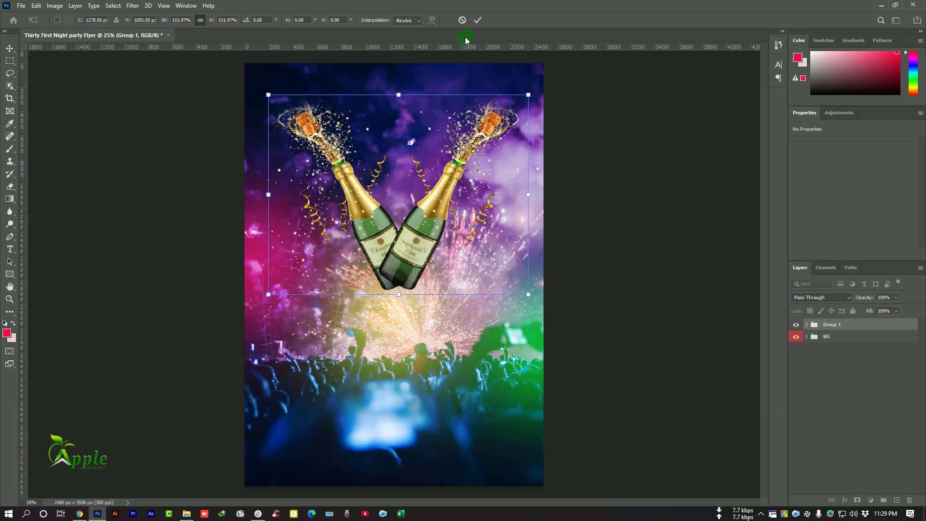
click(477, 20)
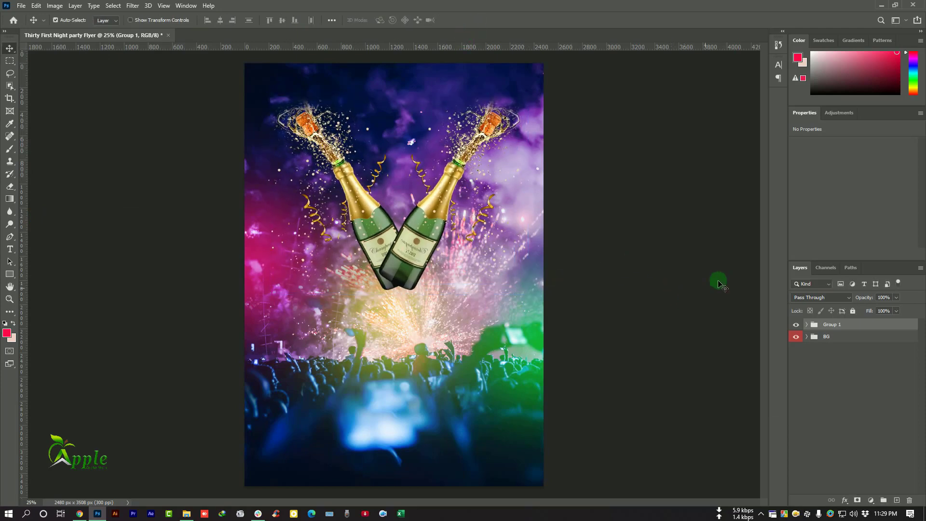
- Place 2021.png from the desktop over the lower bottles and scale it down to about 2163 px wide
click(880, 5)
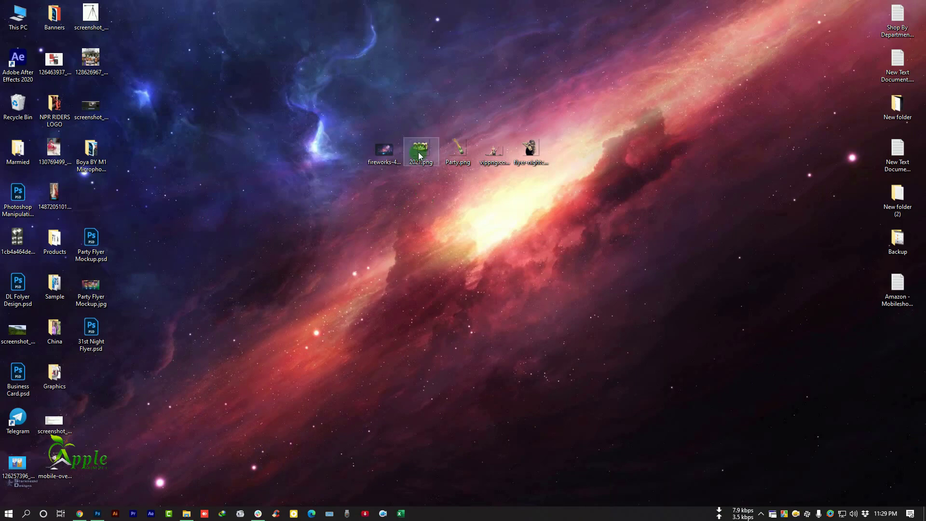
drag(419, 155, 366, 290)
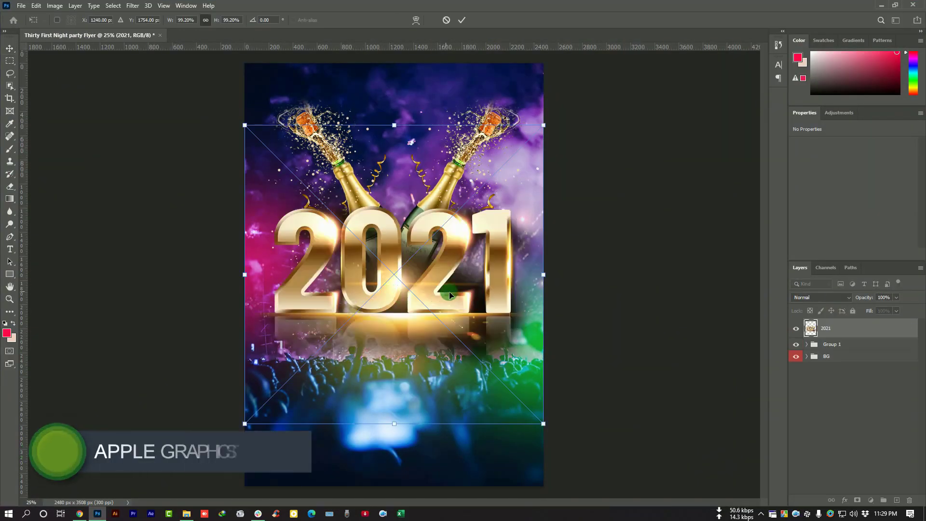
drag(543, 424, 528, 412)
click(461, 19)
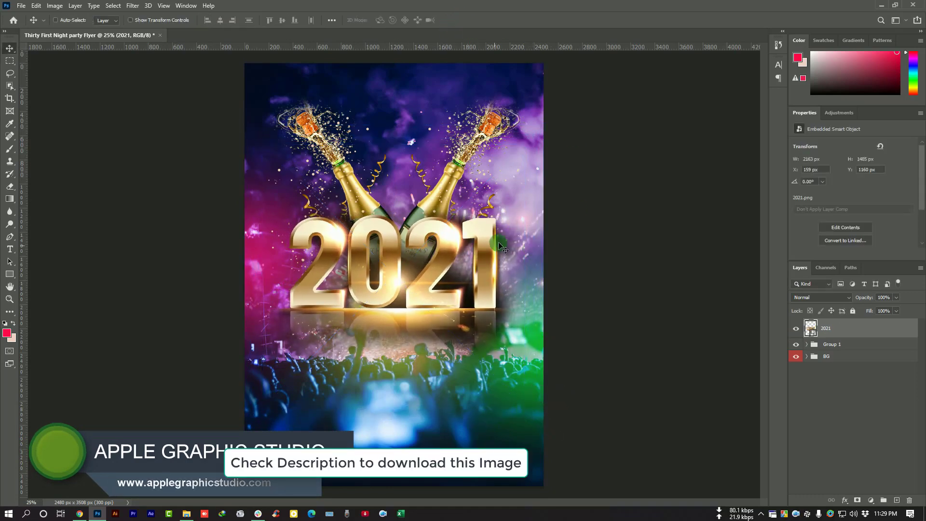
- Expand Group 1 and move the mirrored bottle about 110 px to the right
click(832, 345)
click(806, 344)
click(852, 362)
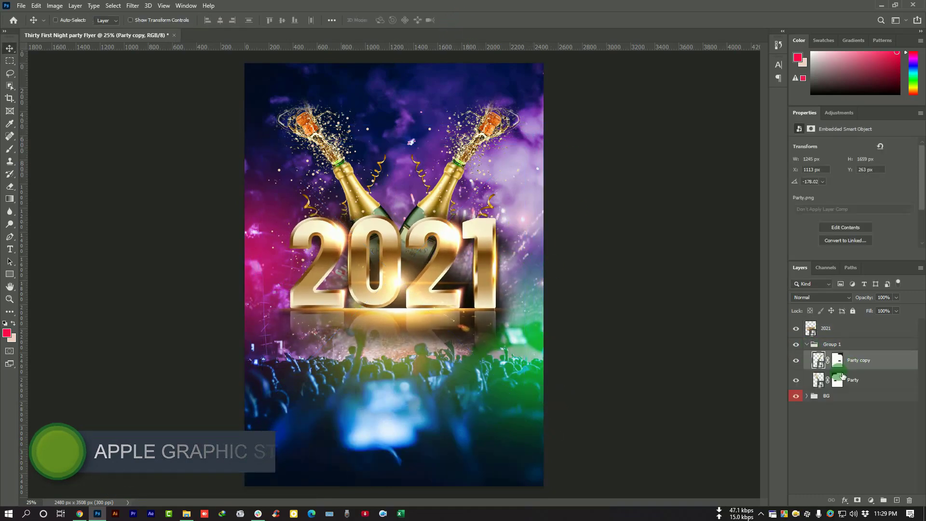
key(shift+Left)
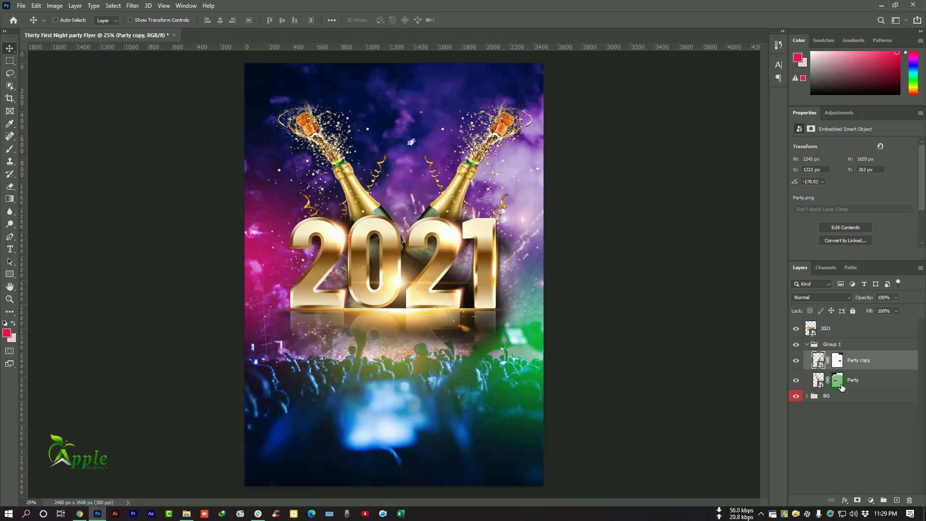
- Move the original Party bottle about 120 px to the left behind the 2021 numerals
click(842, 382)
key(shift+Left)
key(shift+Left)
key(shift+Left)
key(shift+Left)
key(shift+Left)
key(shift+Left)
key(shift+Left)
key(shift+Left)
key(shift+Left)
key(shift+Left)
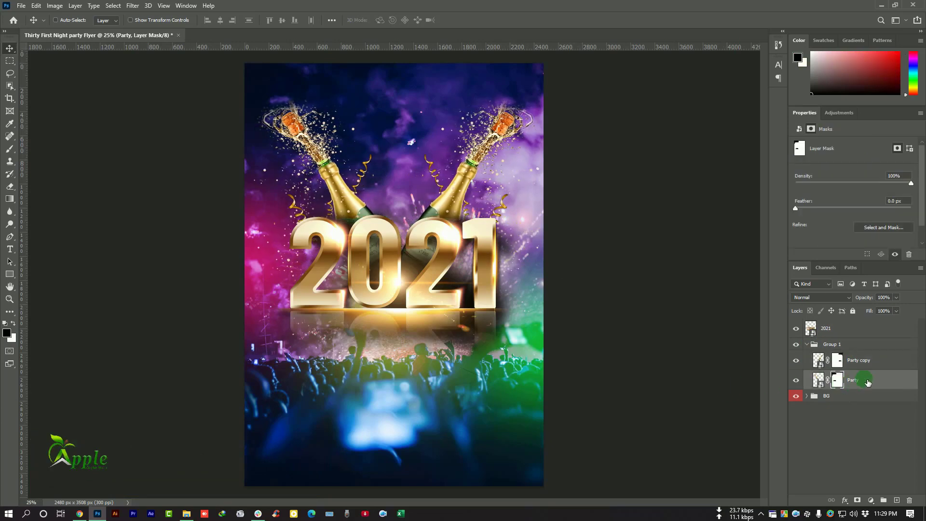
key(shift+Left)
key(shift+Left)
key(ctrl+minus)
- Scale the bottle group down to about 90% and position it behind the 2021 numerals
click(815, 344)
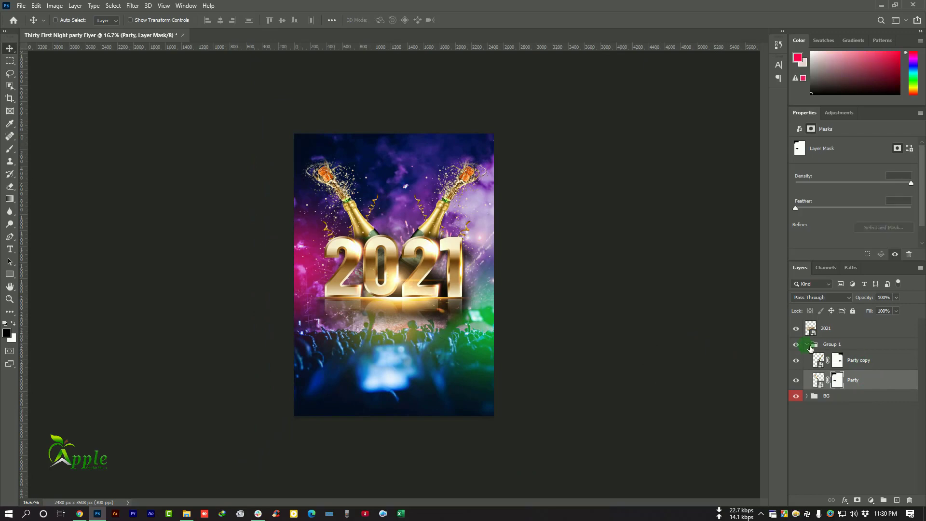
click(807, 344)
click(36, 5)
click(72, 215)
drag(492, 287, 481, 281)
click(478, 21)
ctrl+click(433, 235)
- Nudge the two bottles inside Group 1 further apart behind the 2021 numerals and collapse the group
click(806, 344)
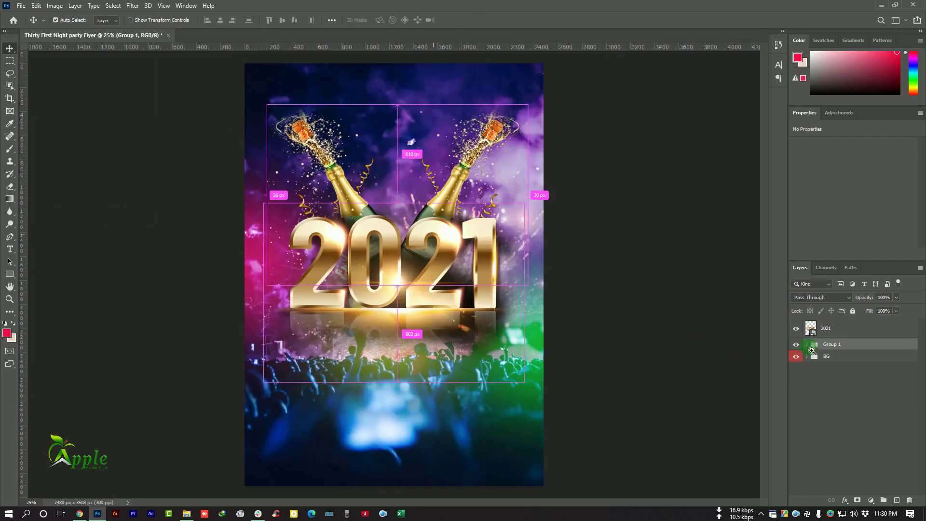
click(849, 360)
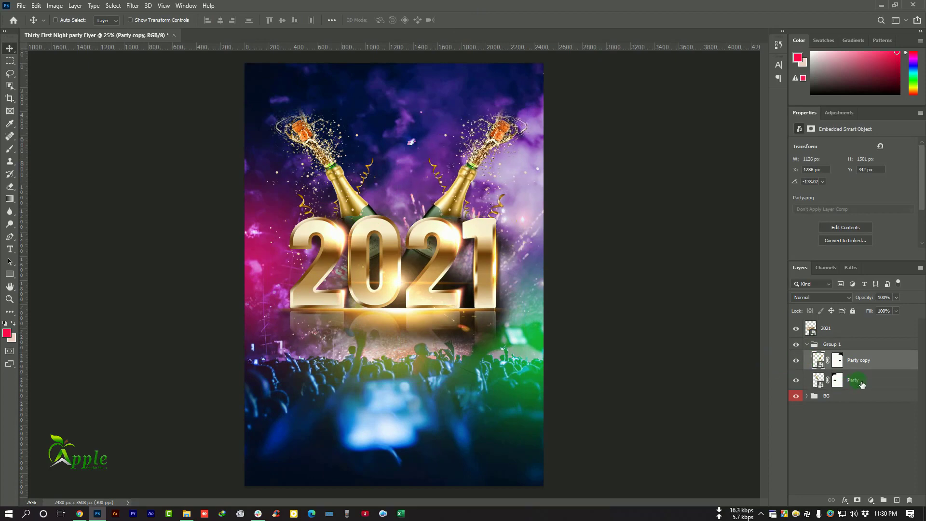
click(860, 383)
key(shift+Left)
key(shift+Left)
key(shift+Left)
key(shift+Left)
key(shift+Left)
key(shift+Left)
key(shift+Left)
key(shift+Left)
key(shift+Left)
key(shift+Right)
key(shift+Right)
key(shift+Right)
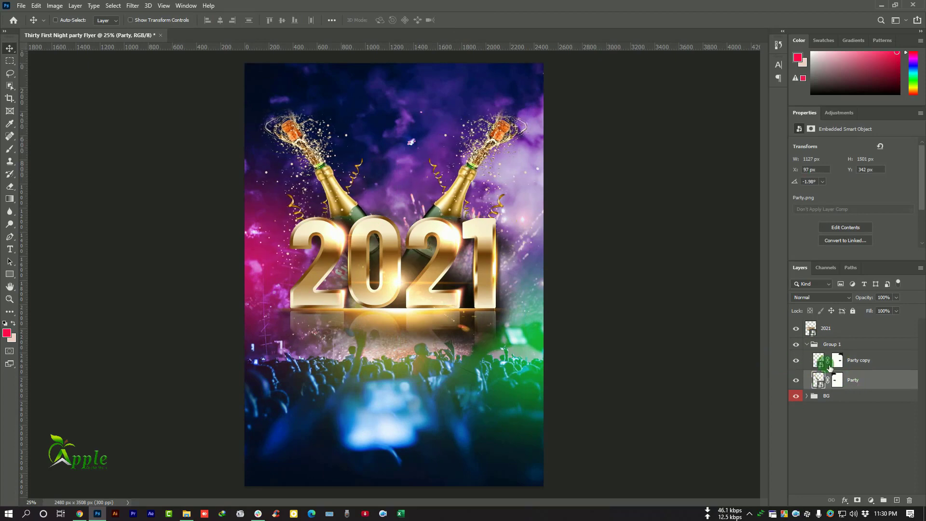
click(811, 347)
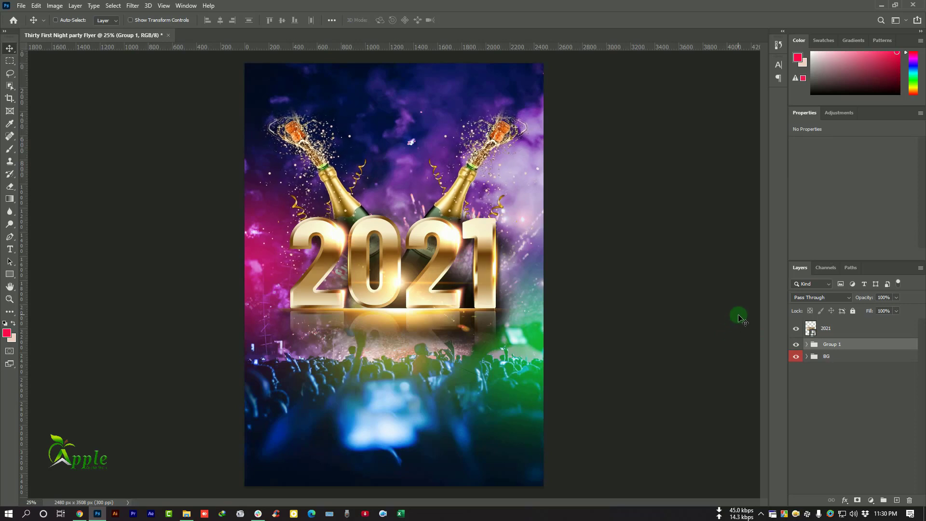
- Add a layer mask to the 2021 layer and fade out the reflection below the numerals with a black brush of size 600
click(830, 332)
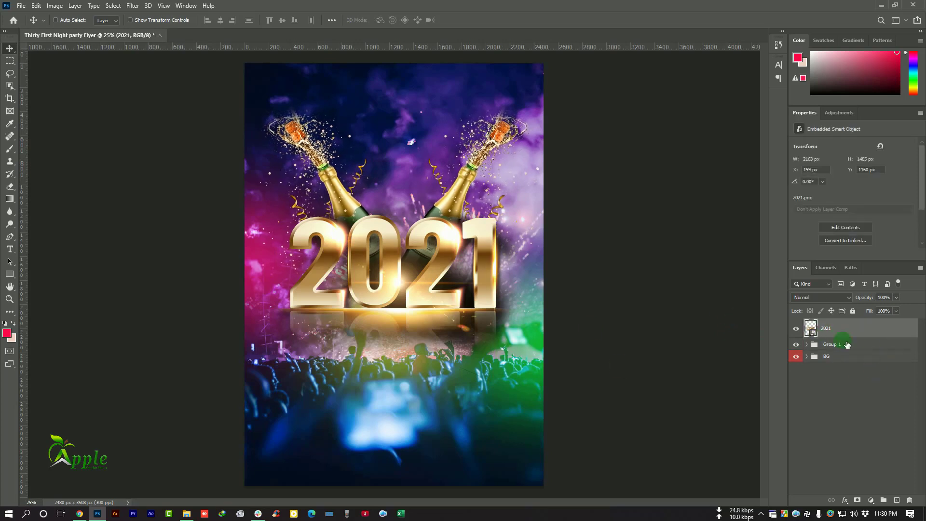
click(857, 501)
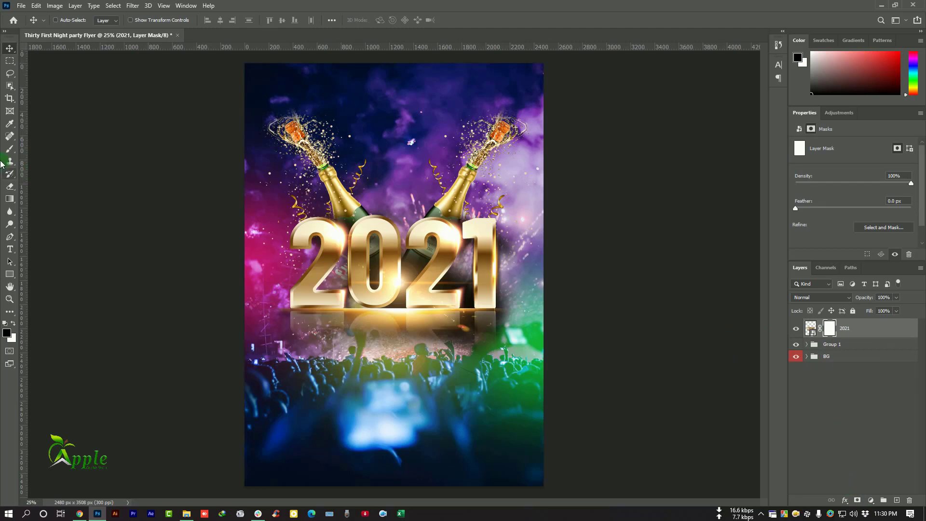
click(9, 148)
key(bracketright)
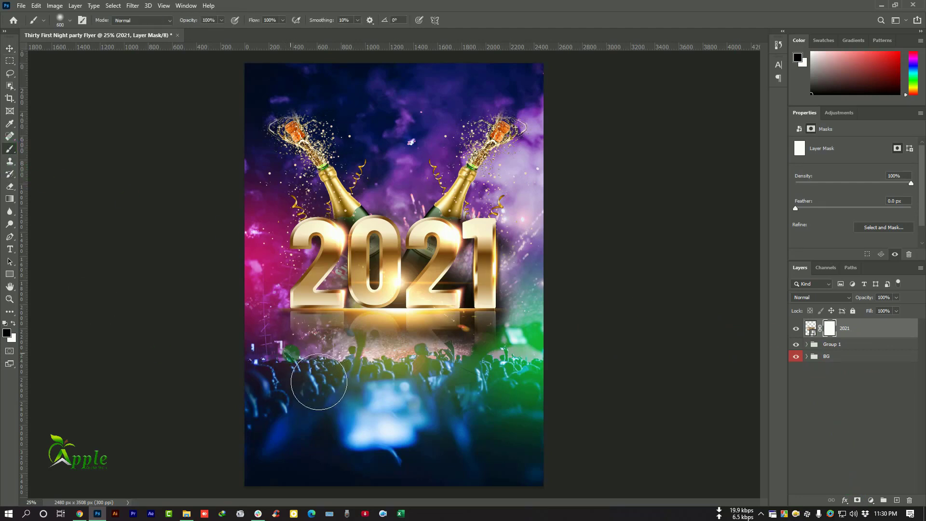
click(288, 351)
drag(287, 351, 378, 353)
mouse_move(406, 381)
mouse_down()
mouse_move(580, 367)
mouse_move(464, 387)
mouse_move(353, 391)
mouse_up()
key(v)
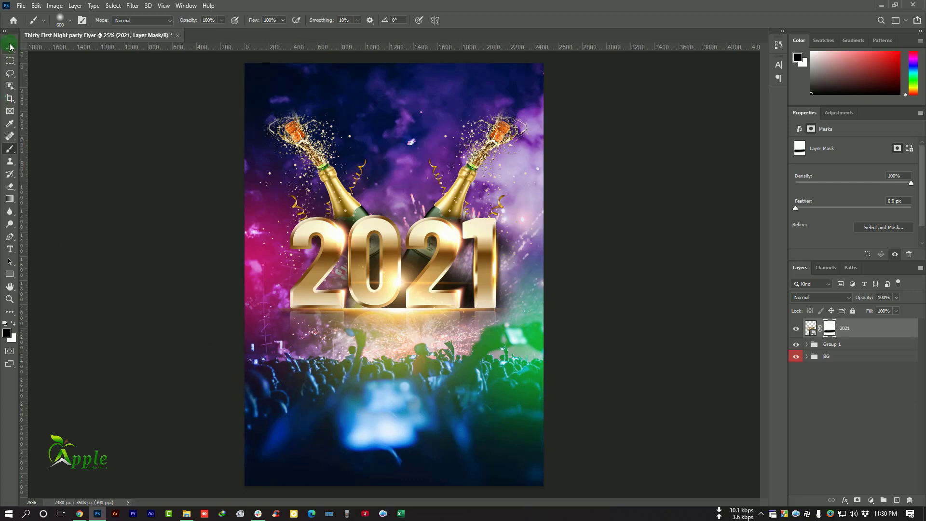
- Move the 2021 numerals slightly down over the bottles and shift them together with Group 1 about 140 px further down
drag(579, 308, 578, 313)
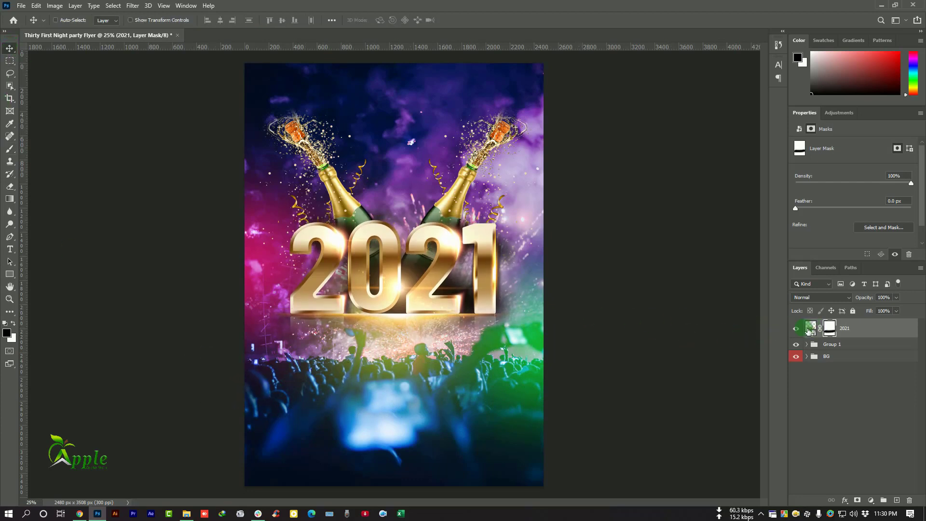
shift+click(830, 344)
drag(487, 280, 501, 284)
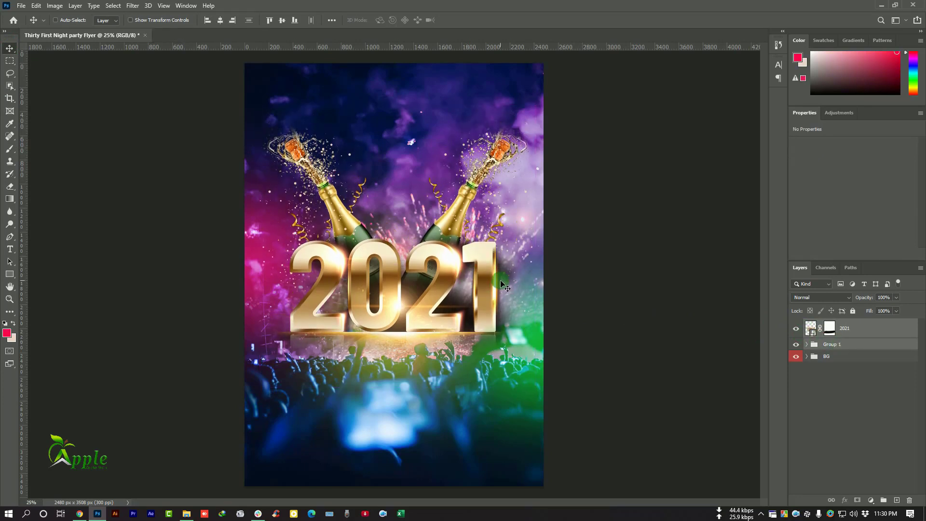
key(shift+Up)
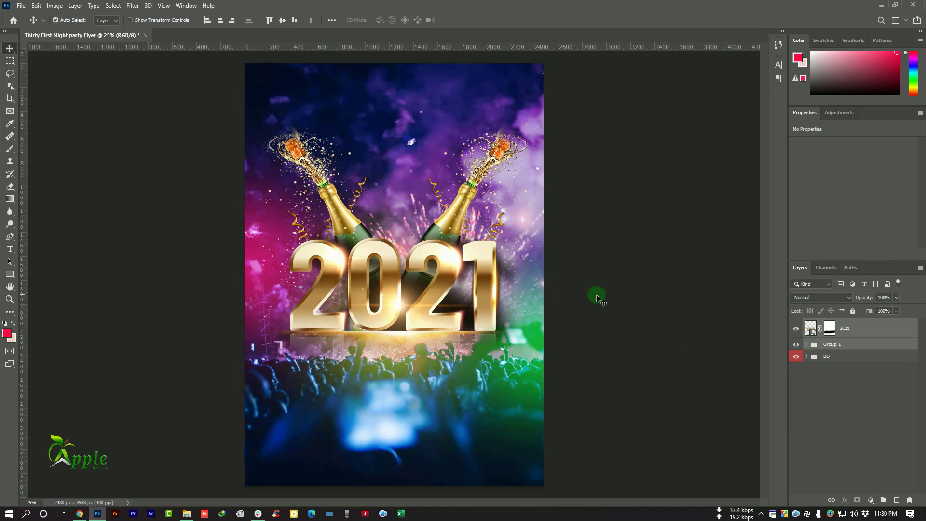
drag(596, 295, 521, 306)
drag(304, 346, 494, 365)
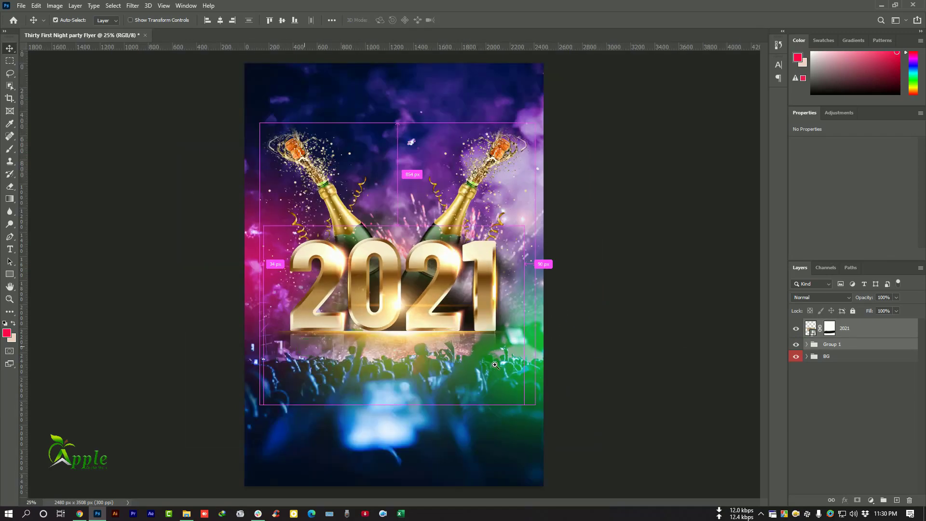
- Try a Color Balance adjustment above the 2021 layer with midtones at +24 red, -8 magenta and -4 yellow, comparing before and after
ctrl+click(856, 344)
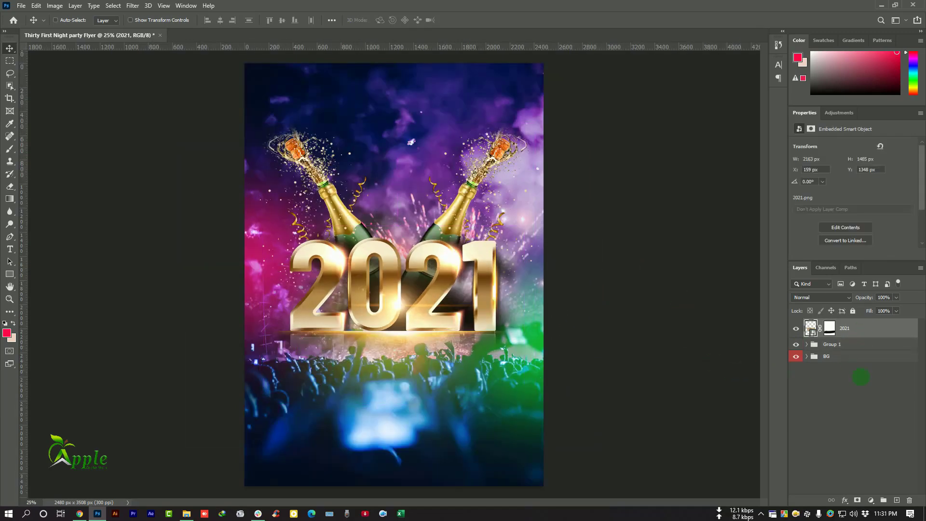
click(871, 501)
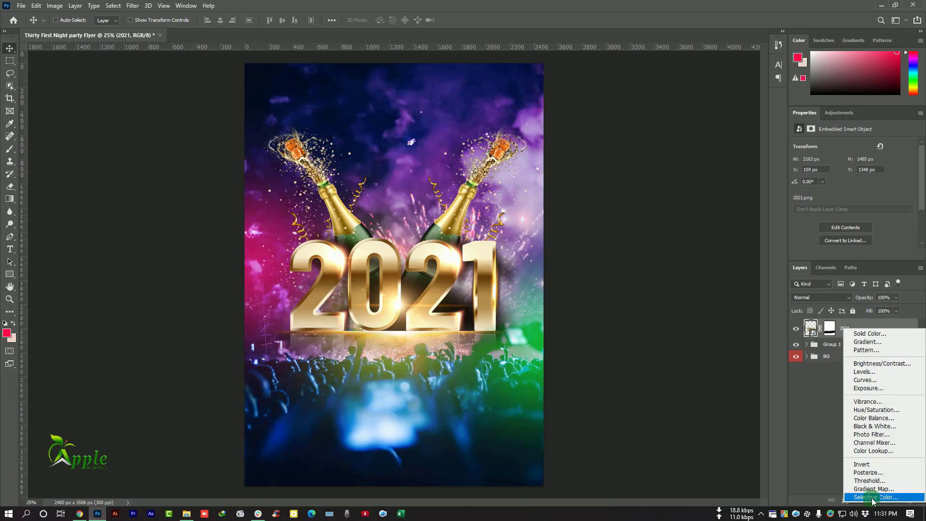
click(878, 418)
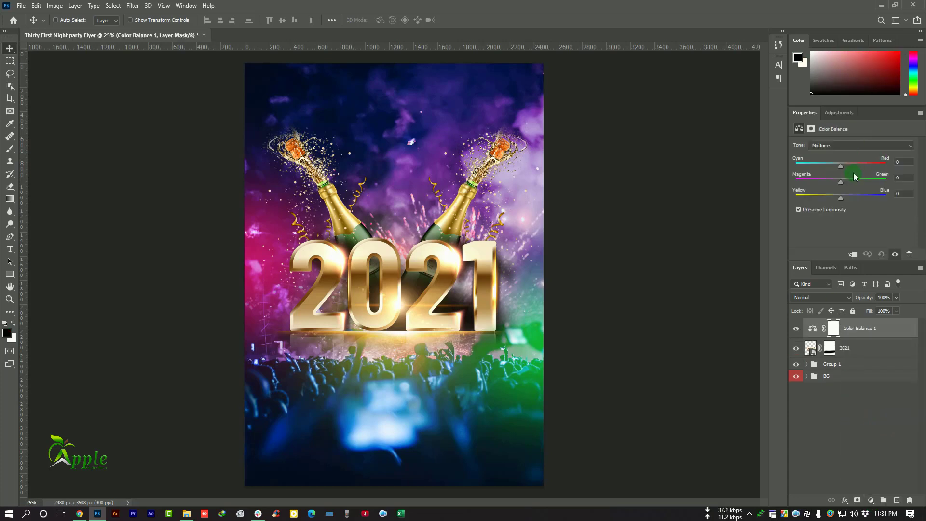
drag(841, 166, 838, 199)
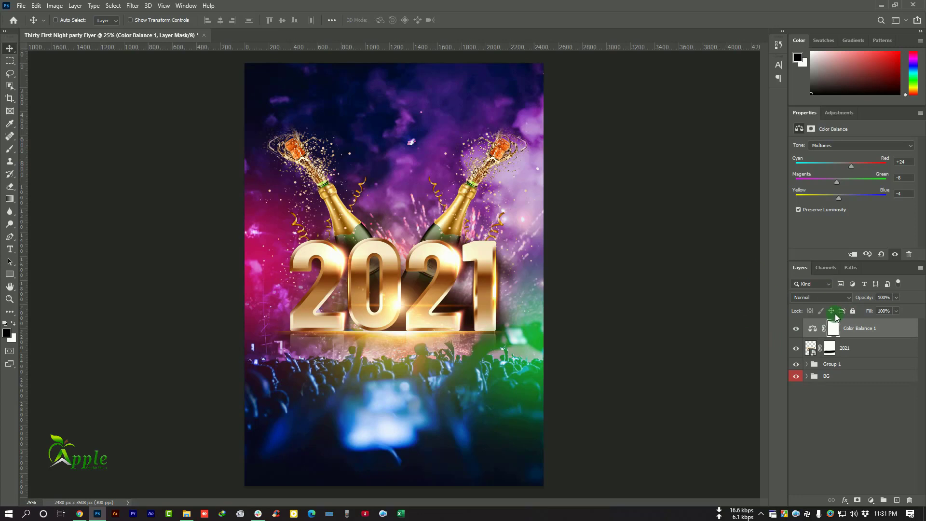
click(796, 329)
click(796, 328)
click(796, 329)
click(796, 329)
- Add two Color Lookup adjustment layers above the 2021 layer, the lower using Kodak 5218 Kodak 2383 and the upper using Crisp_Warm.look
click(870, 501)
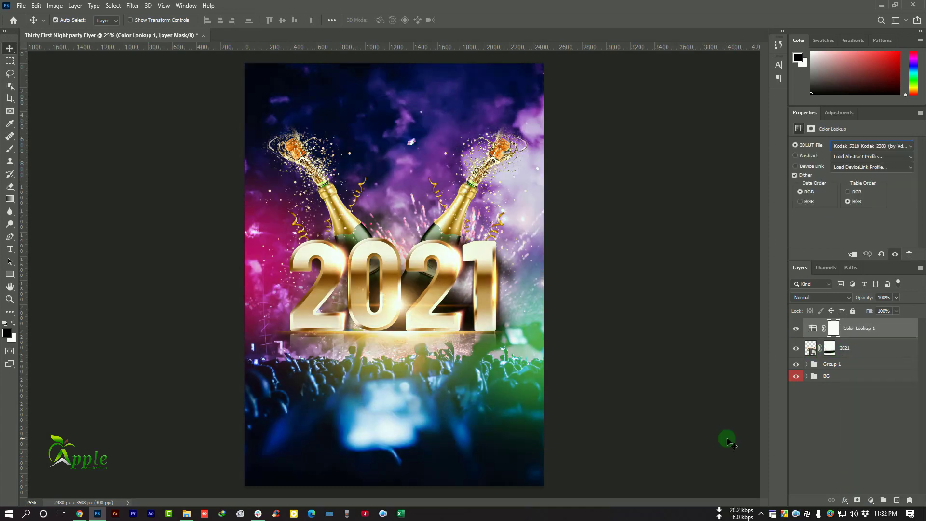
click(872, 500)
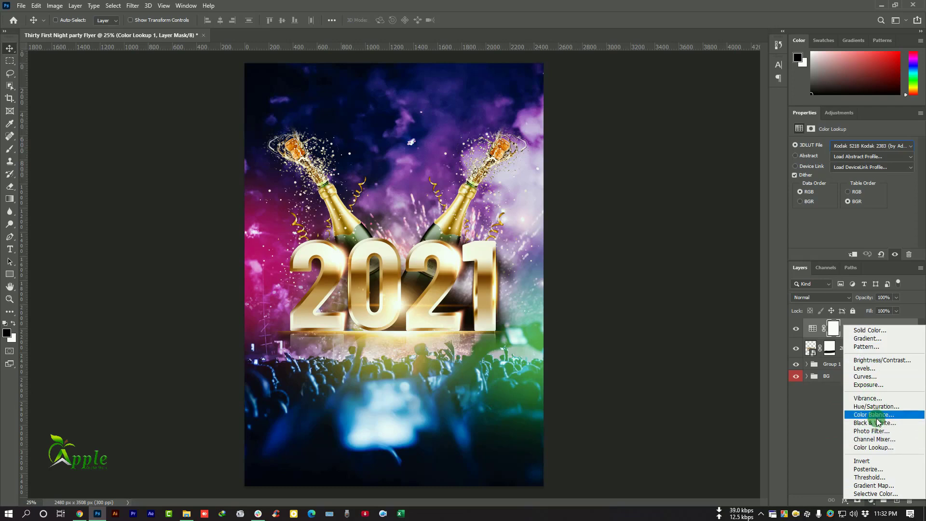
click(879, 446)
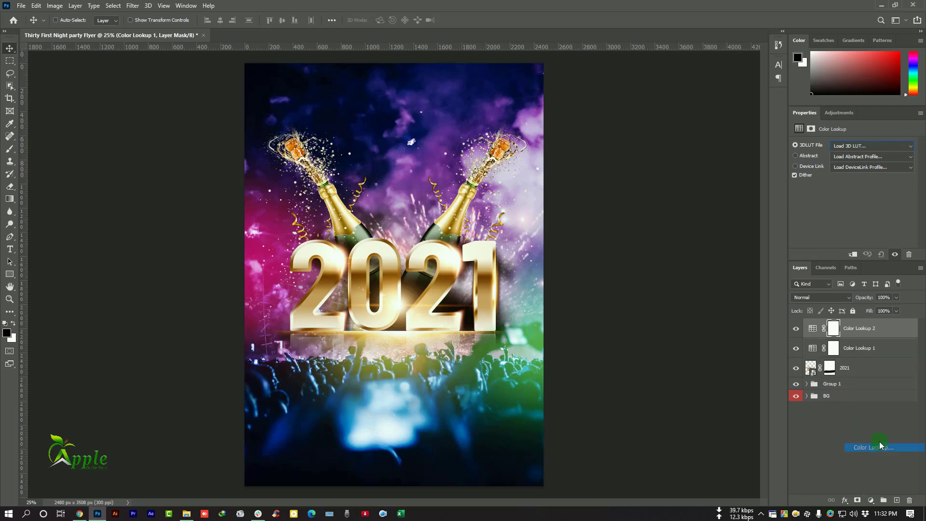
click(858, 151)
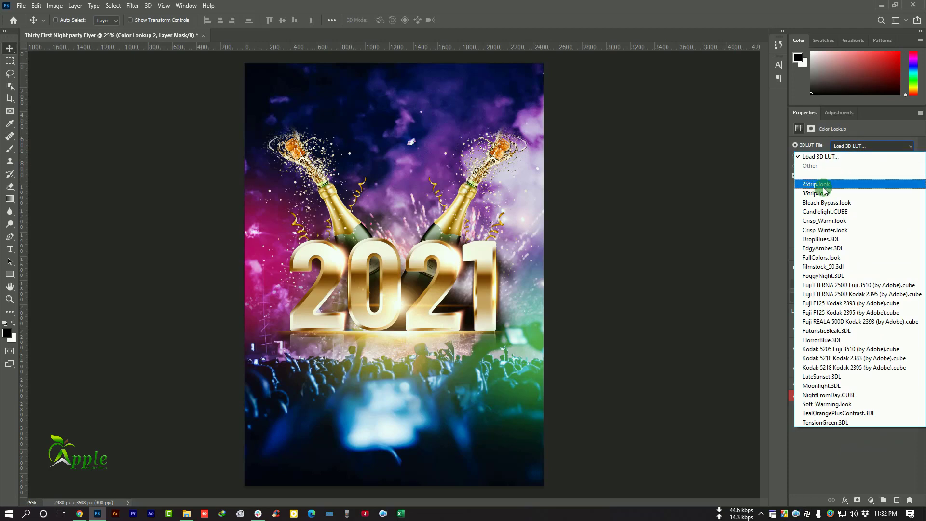
click(819, 167)
key(Down)
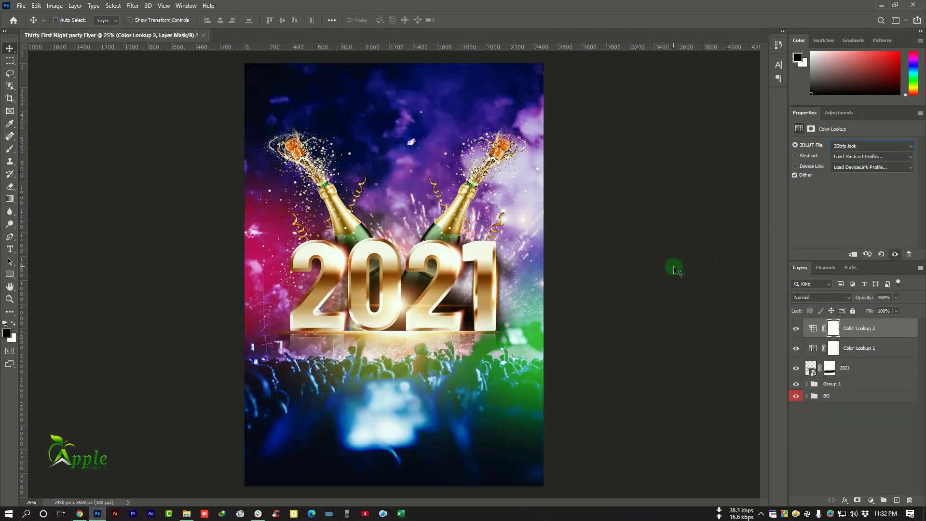
key(Down)
key(Down)
key(Down)
key(Down)
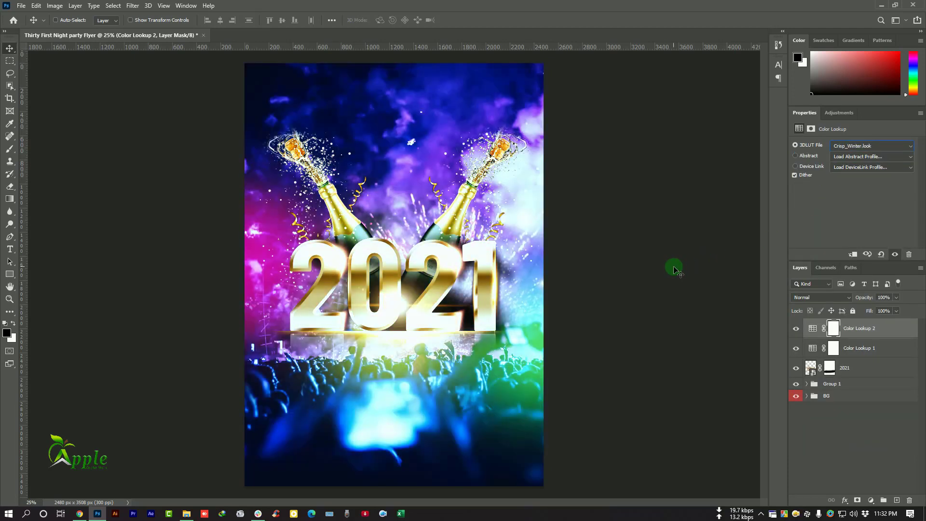
key(Down)
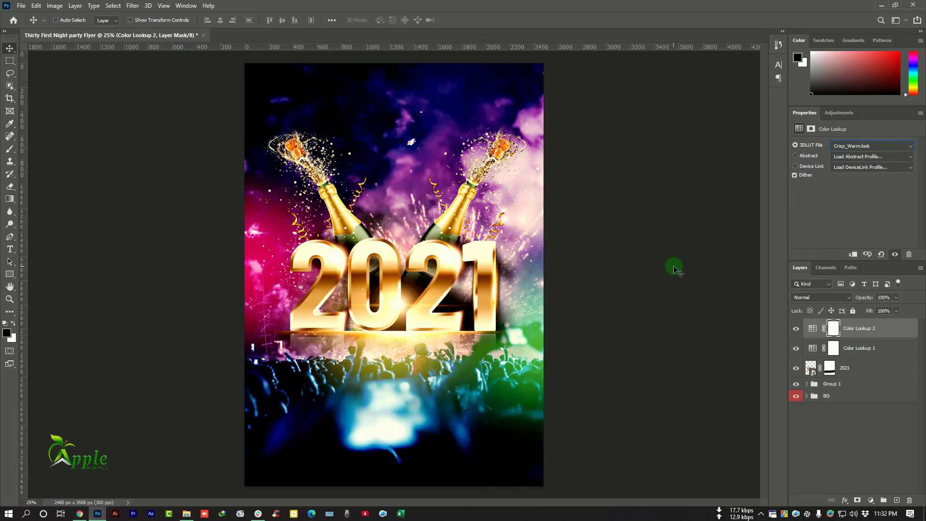
- Reduce the opacity of the Crisp_Warm Color Lookup layer to 26% and check its effect on the flyer
click(896, 310)
drag(865, 310, 867, 308)
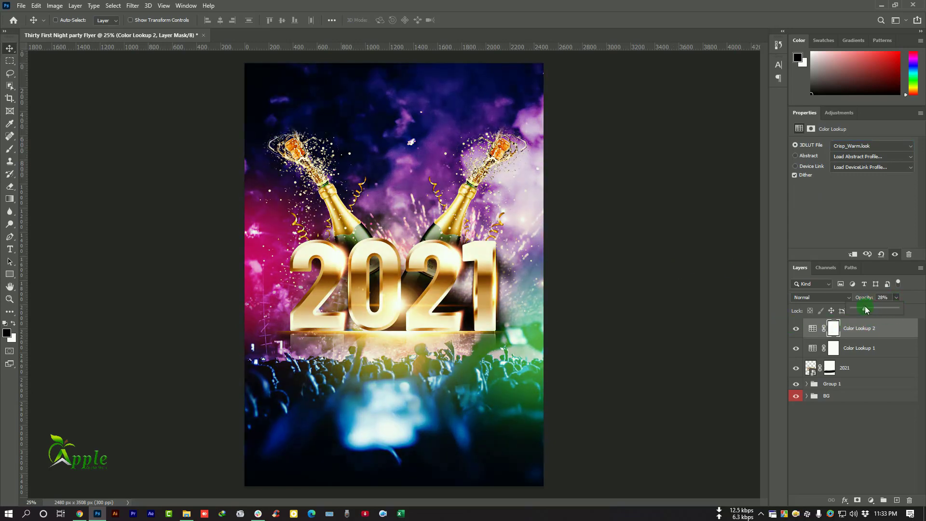
click(795, 332)
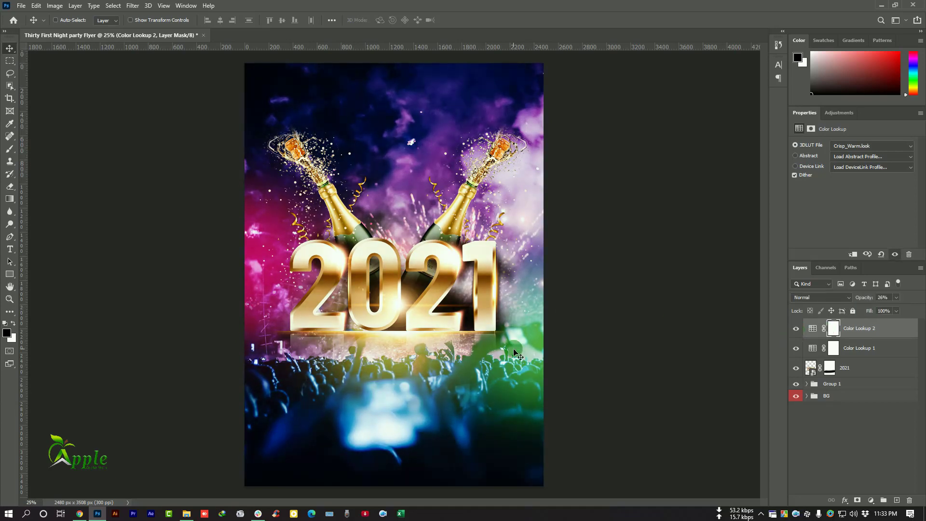
key(ctrl)
- Place the flyer-nightclub image of the woman from the desktop, scale it to about 76% and position it over the upper part of the numerals
click(880, 6)
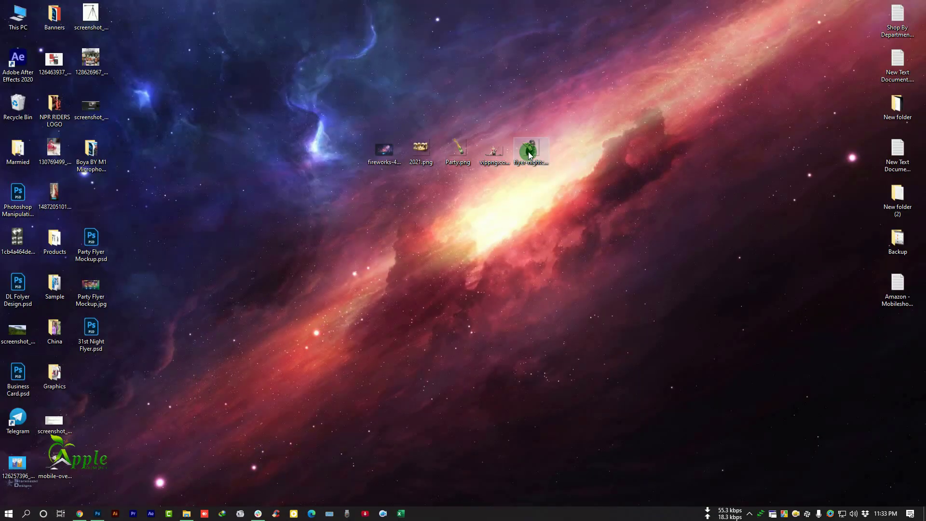
drag(530, 150, 371, 233)
drag(291, 207, 304, 147)
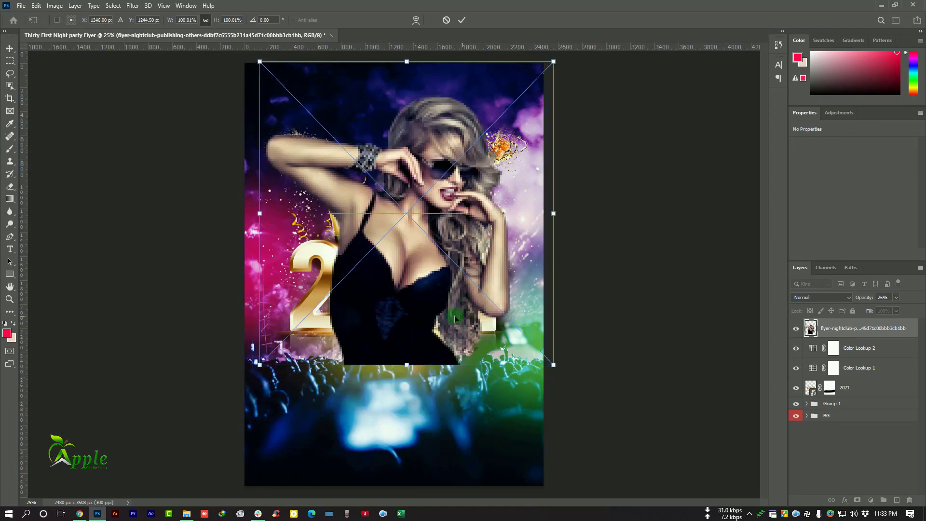
drag(259, 62, 295, 97)
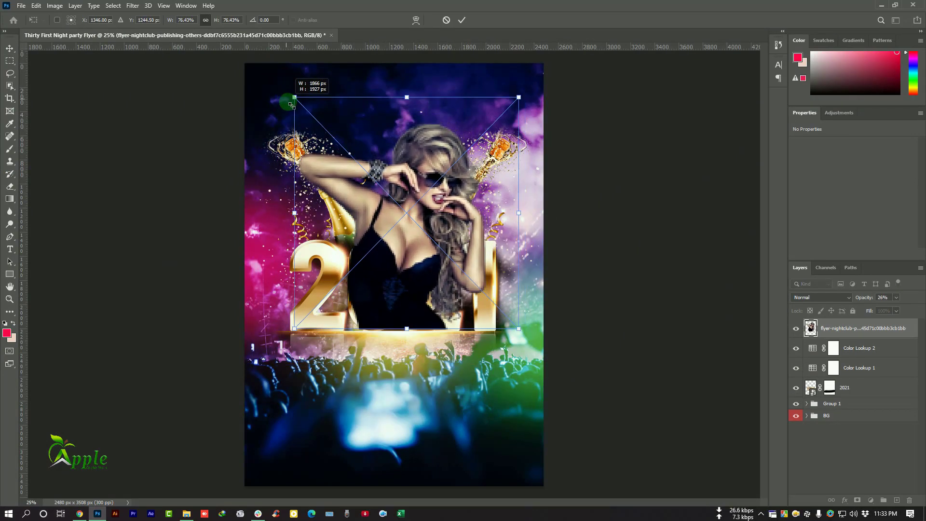
drag(449, 265, 444, 230)
click(462, 21)
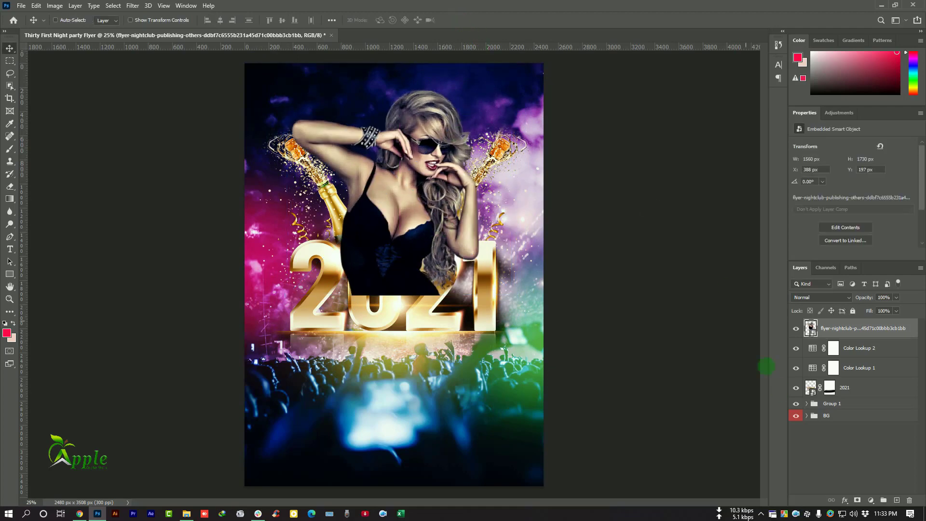
- Move the woman layer into Group 1 between Party copy and Party, and shift her slightly up behind the 2021 numerals
click(807, 403)
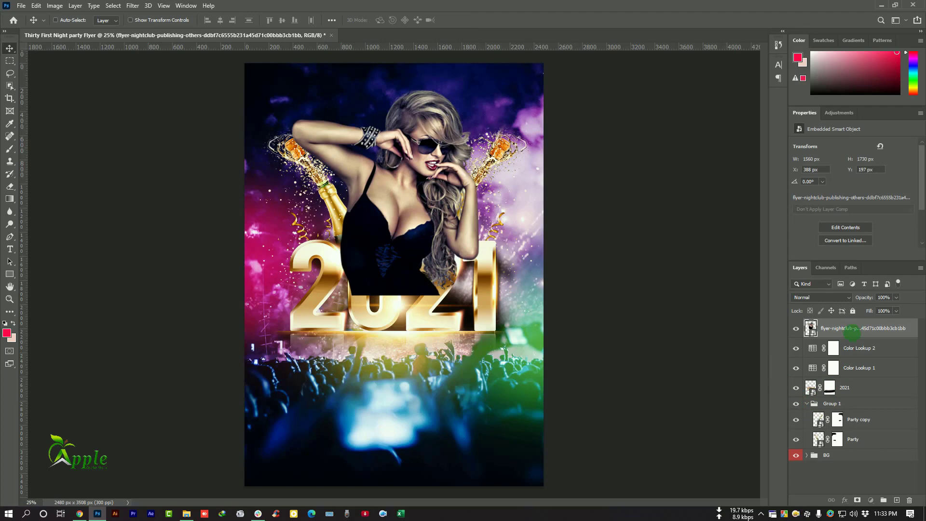
drag(852, 331, 829, 419)
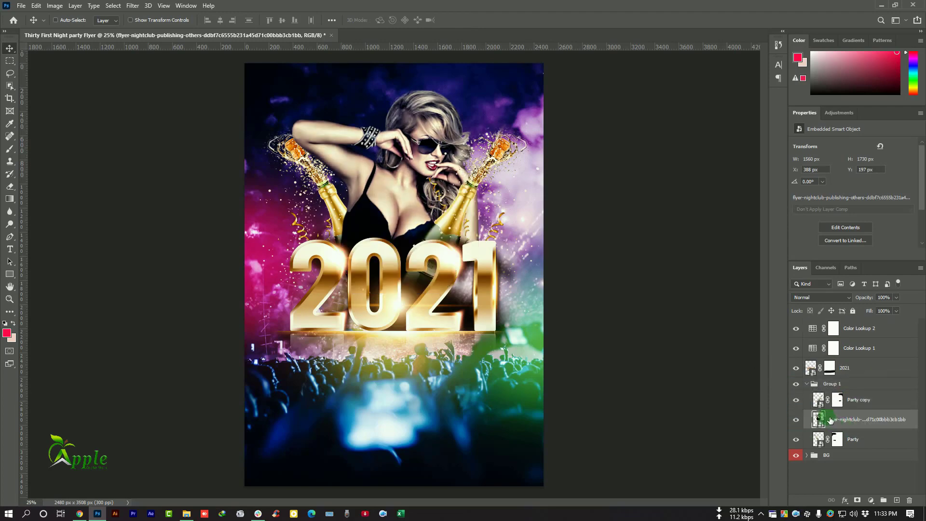
mouse_move(445, 133)
mouse_down()
mouse_move(439, 140)
mouse_move(440, 117)
mouse_move(444, 130)
mouse_up()
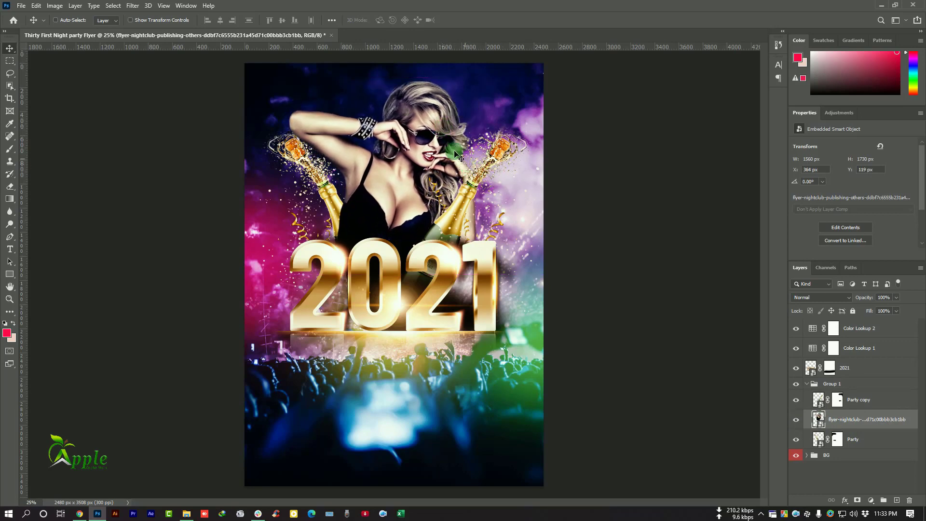
- Scale the woman layer down to about 70% with Free Transform, keeping her behind the 2021 numerals
click(43, 8)
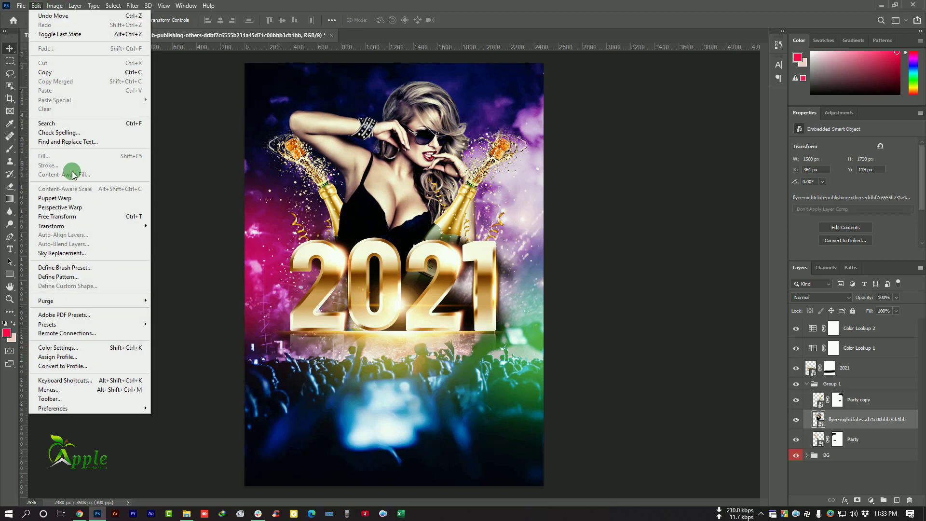
click(67, 212)
drag(509, 54, 502, 61)
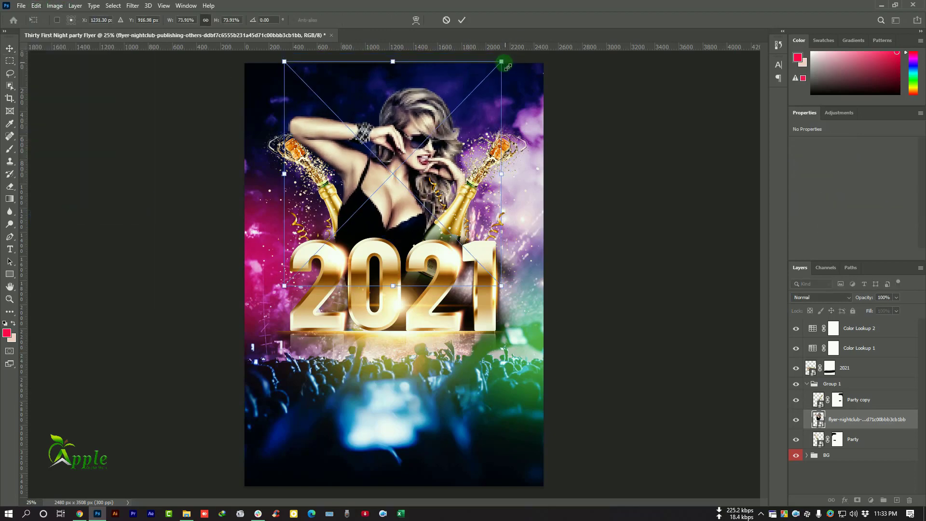
drag(285, 62, 298, 77)
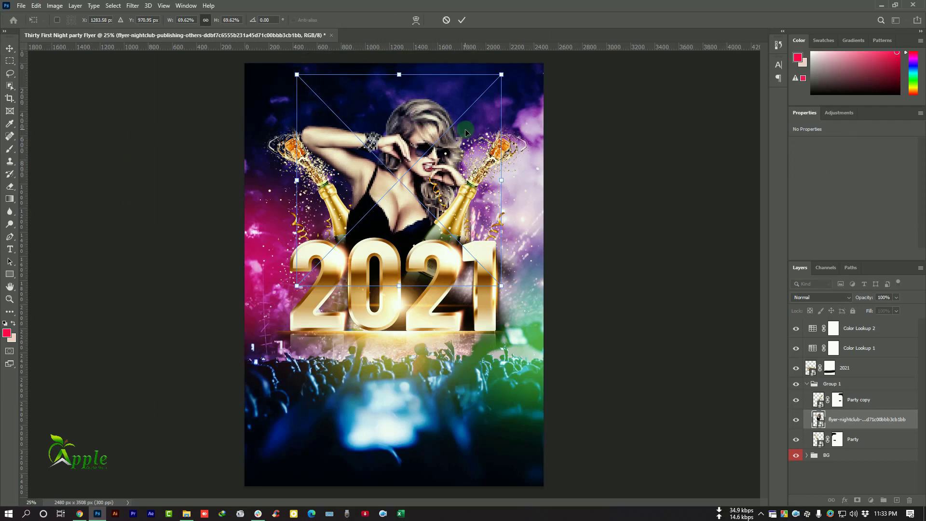
click(461, 20)
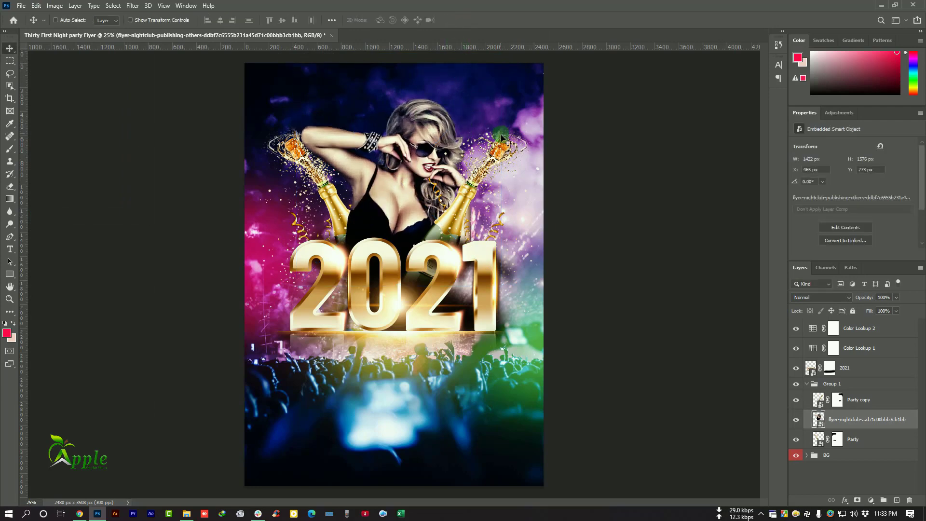
- Fine-tune the woman's position between the bottles to X 457 px and Y 285 px
drag(452, 154, 452, 158)
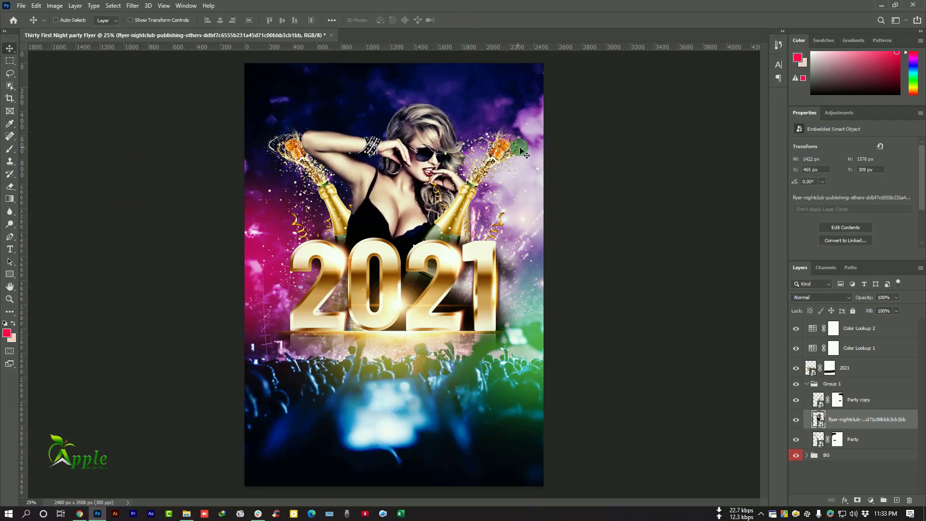
key(Up)
key(Up)
key(Up)
key(Up)
key(Up)
key(Up)
key(Up)
key(Up)
key(Up)
key(Up)
key(Up)
key(Up)
key(Up)
key(Up)
key(Up)
key(Up)
key(Up)
key(Up)
key(Up)
key(Up)
key(Up)
key(Up)
key(Up)
key(Up)
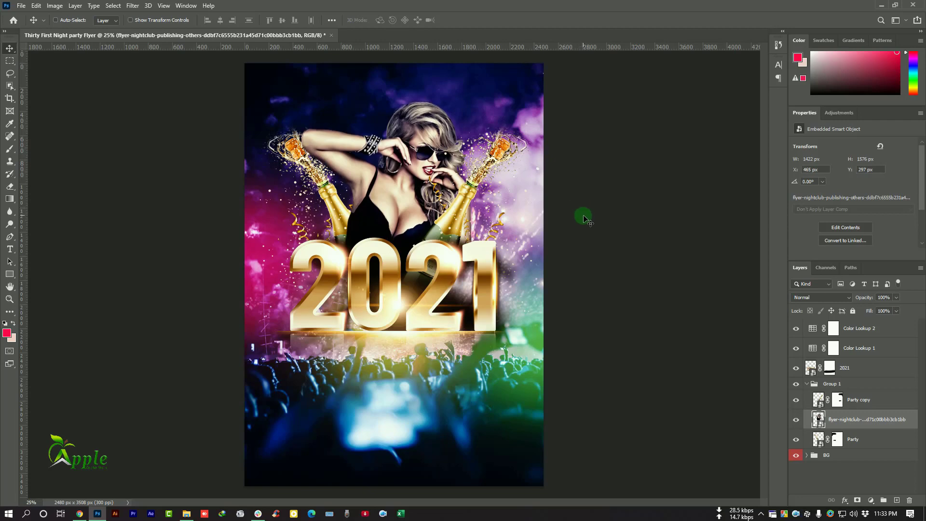
key(Left)
key(Left)
key(Left)
key(Left)
key(Left)
key(Left)
key(Left)
key(Left)
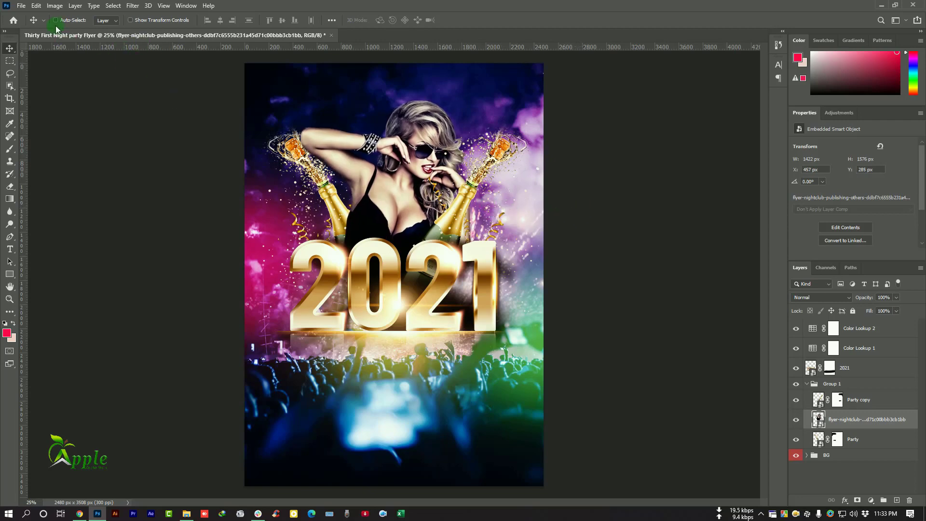
- Enlarge the woman layer to about 1590 × 1762 px, shift her slightly behind the numerals, and collapse Group 1
click(55, 5)
mouse_move(36, 5)
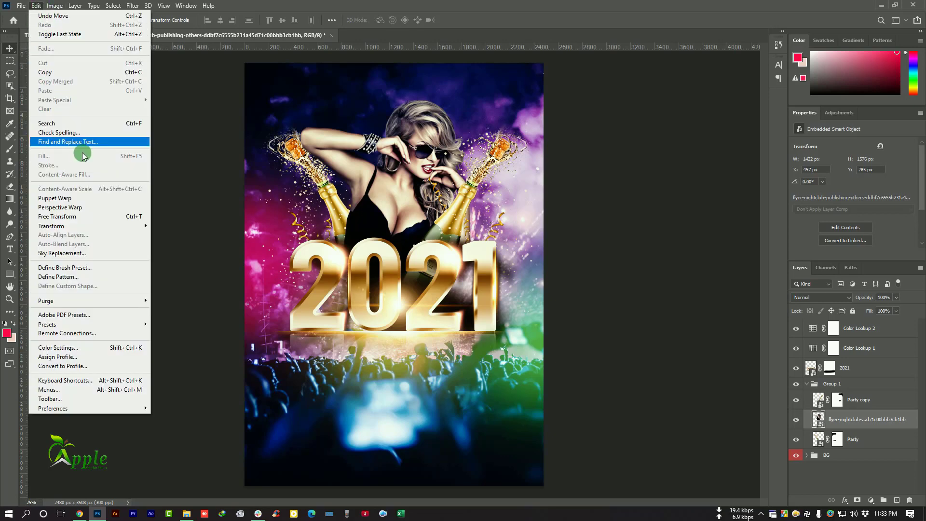
click(83, 212)
drag(504, 291, 512, 300)
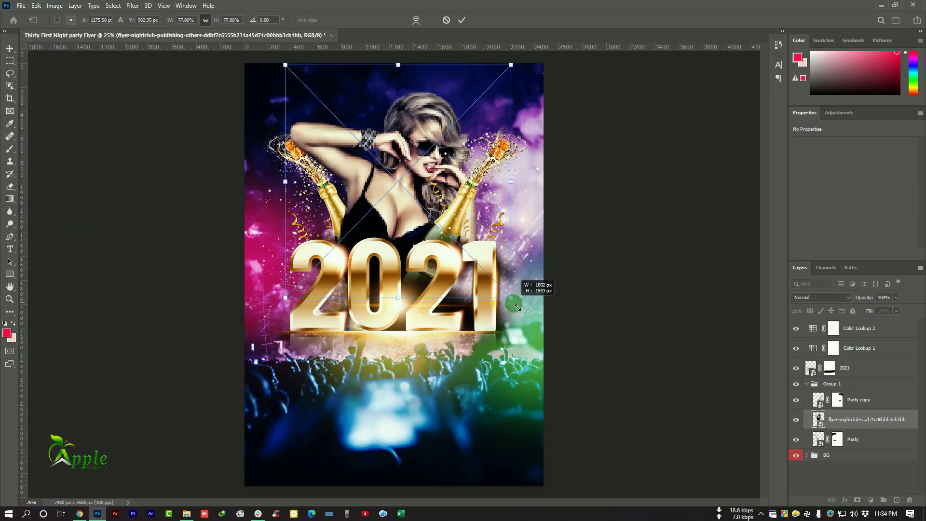
drag(436, 230, 433, 230)
click(461, 20)
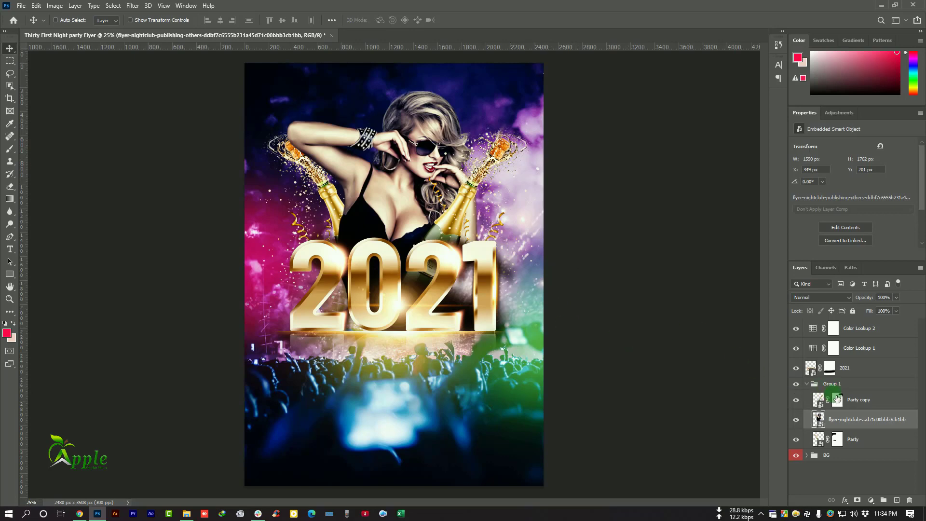
click(808, 384)
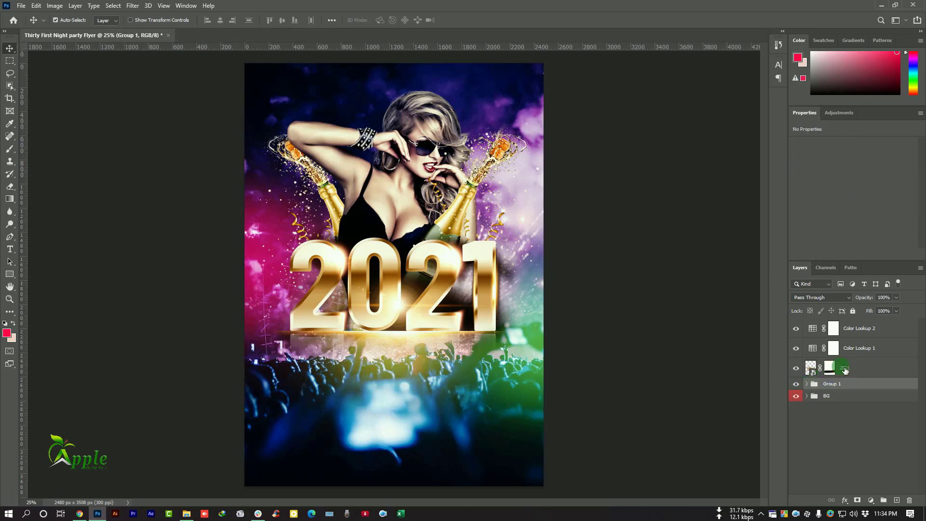
- Group the 2021 layer and Group 1 together and shift the combined artwork slightly down
shift+click(845, 370)
click(883, 500)
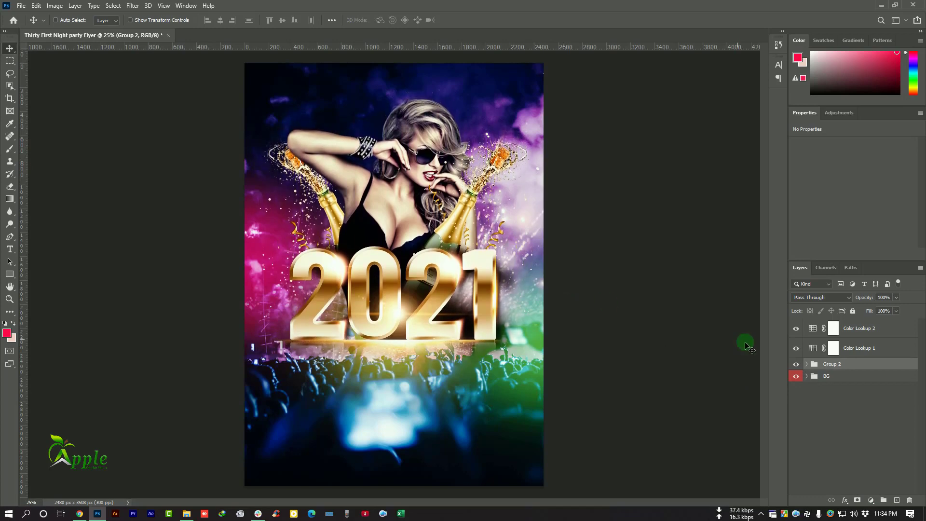
- Clip a Color Balance adjustment to the woman layer with midtones +22, -33 and -21, and compare it on and off
click(806, 364)
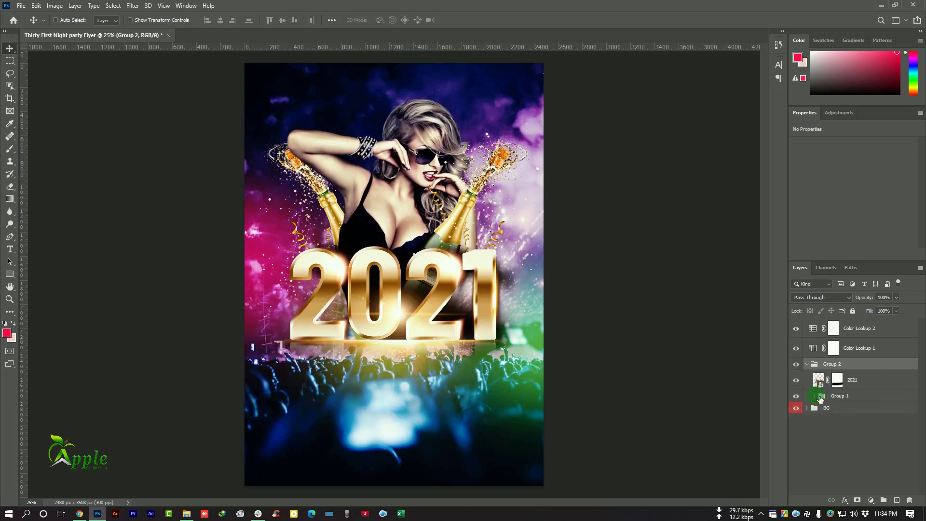
click(814, 396)
click(867, 432)
click(875, 502)
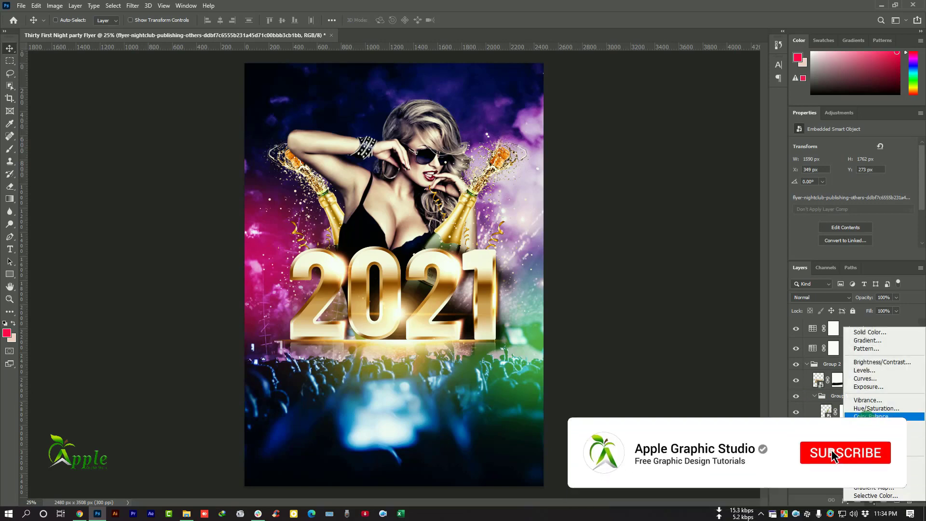
click(856, 415)
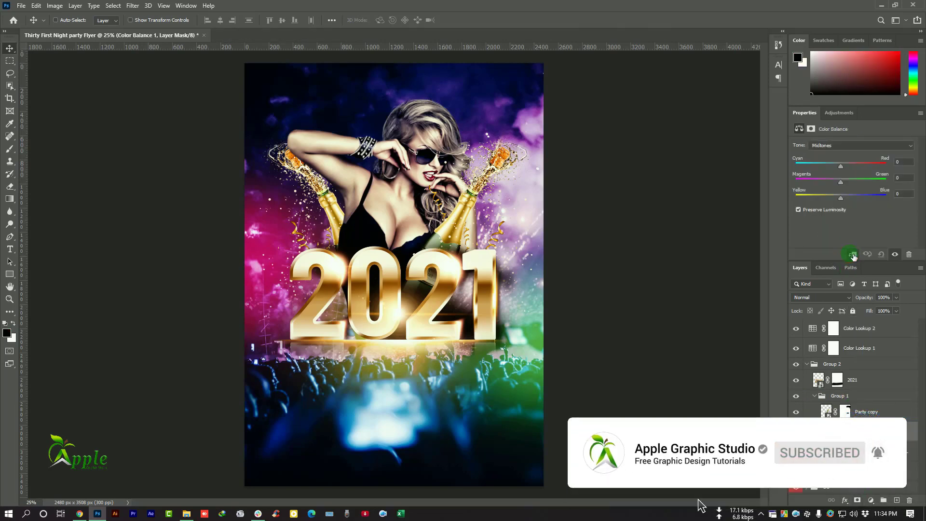
drag(847, 166, 854, 166)
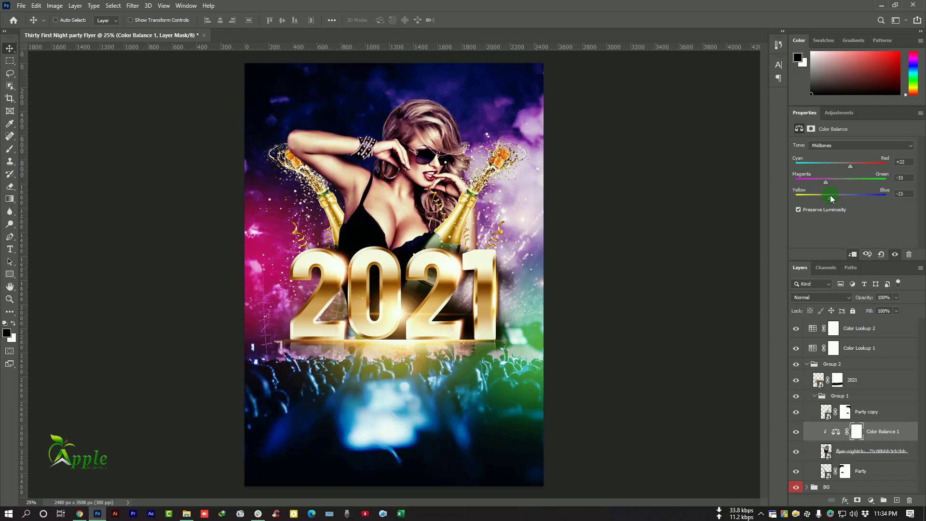
click(796, 431)
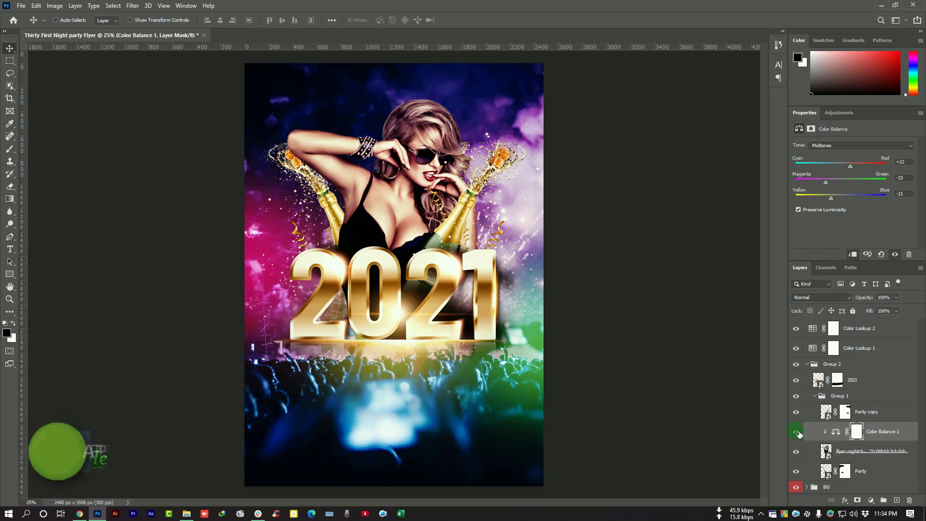
click(797, 432)
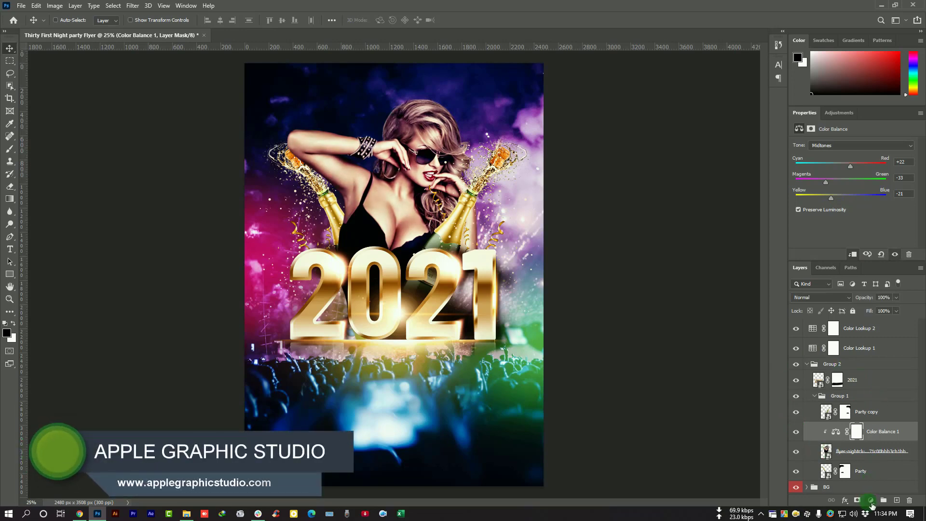
- Clip a Hue/Saturation adjustment to the woman layer with Hue -7, Saturation +2 and Lightness -3, and compare it on and off
click(871, 502)
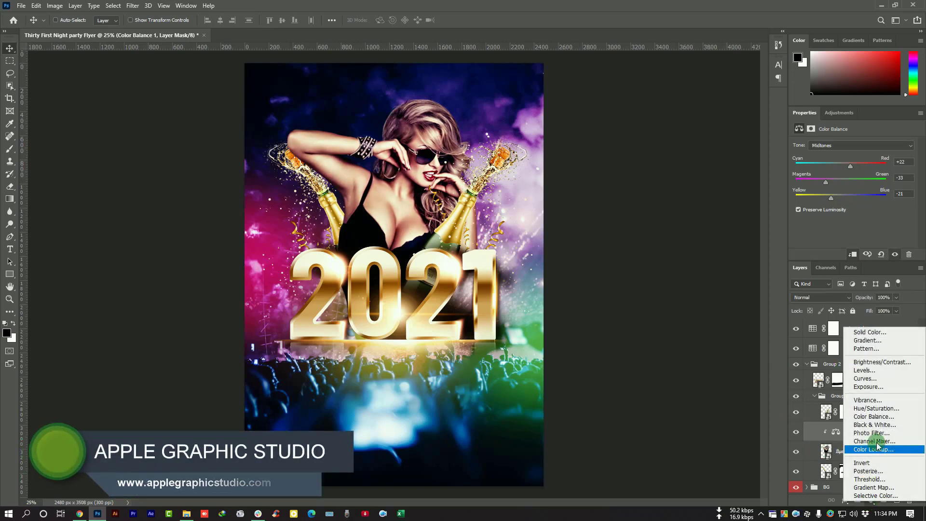
click(881, 412)
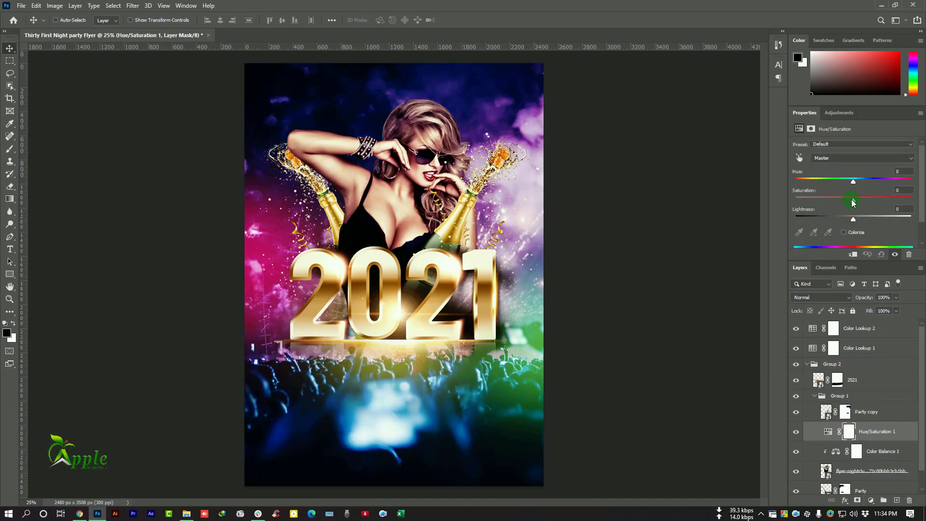
drag(852, 200, 866, 199)
click(852, 254)
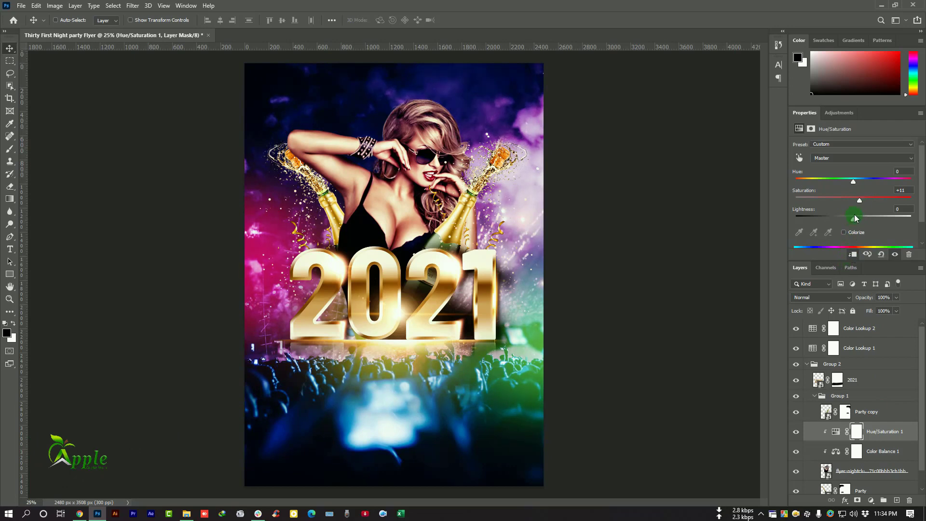
mouse_move(854, 216)
mouse_down()
mouse_move(872, 219)
mouse_move(851, 218)
mouse_up()
click(858, 202)
drag(862, 182, 853, 183)
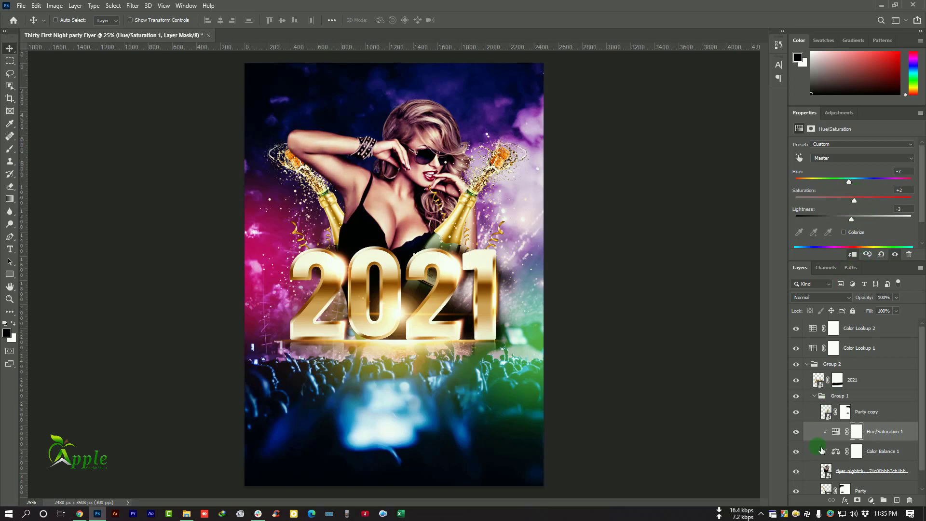
click(796, 432)
click(796, 432)
click(798, 437)
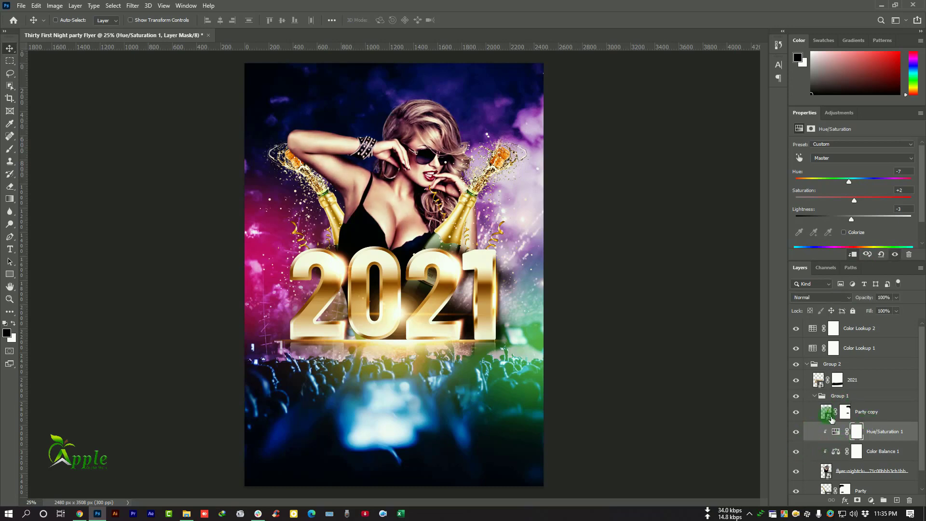
- Collapse Group 1 and Group 2, compare the flyer with and without Group 2, and nudge that group slightly down
click(814, 395)
click(807, 364)
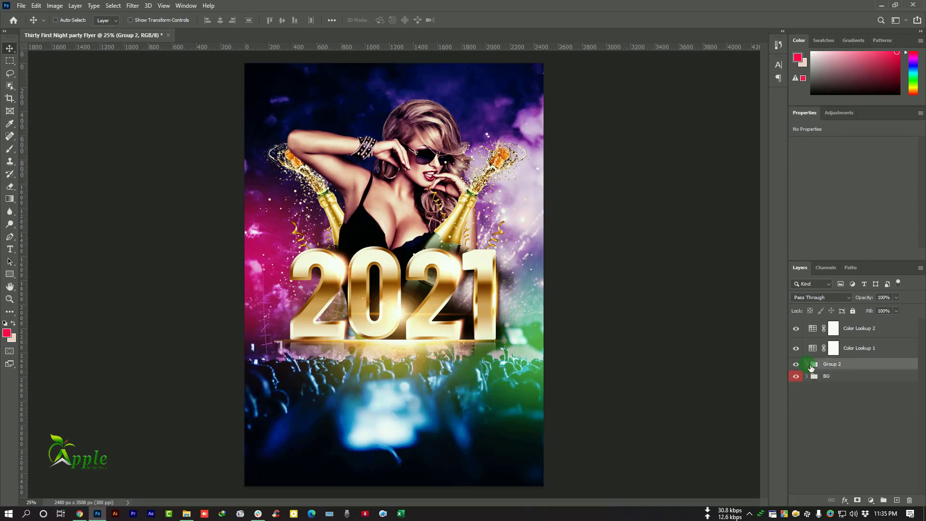
click(796, 365)
click(796, 364)
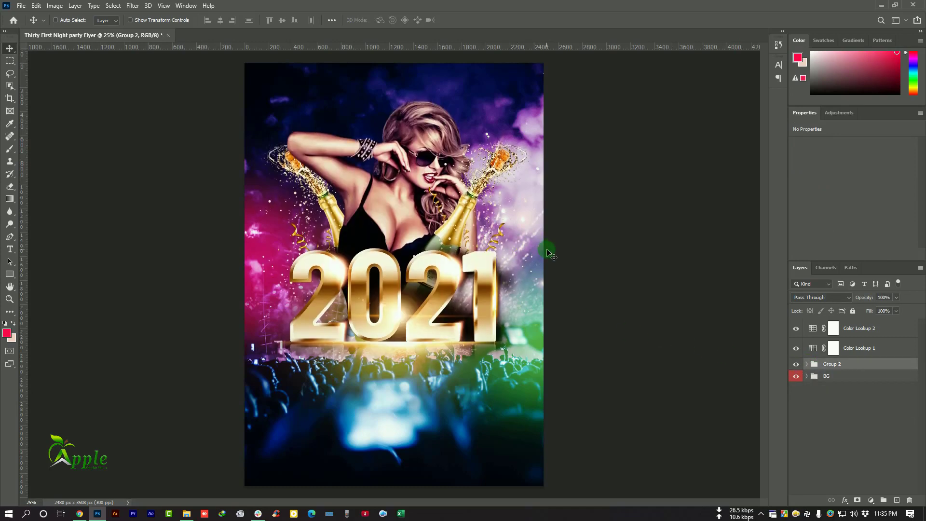
key(ctrl+minus)
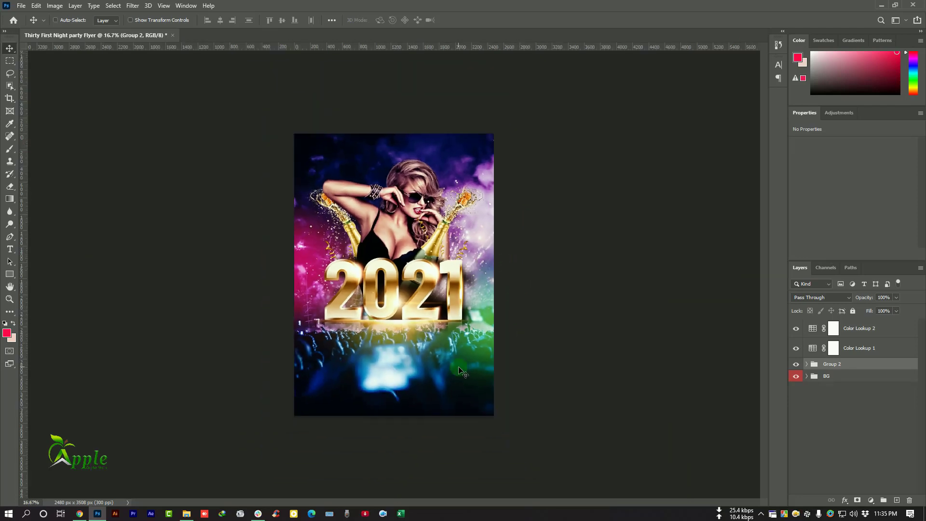
ctrl+click(423, 366)
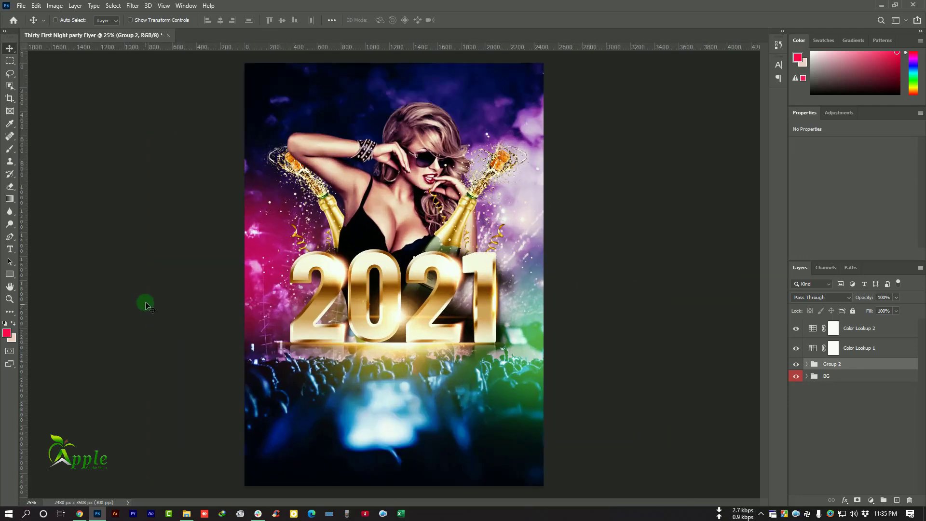
- Group the two Color Lookup layers as Effects and rename Group 2 as 2021
click(9, 250)
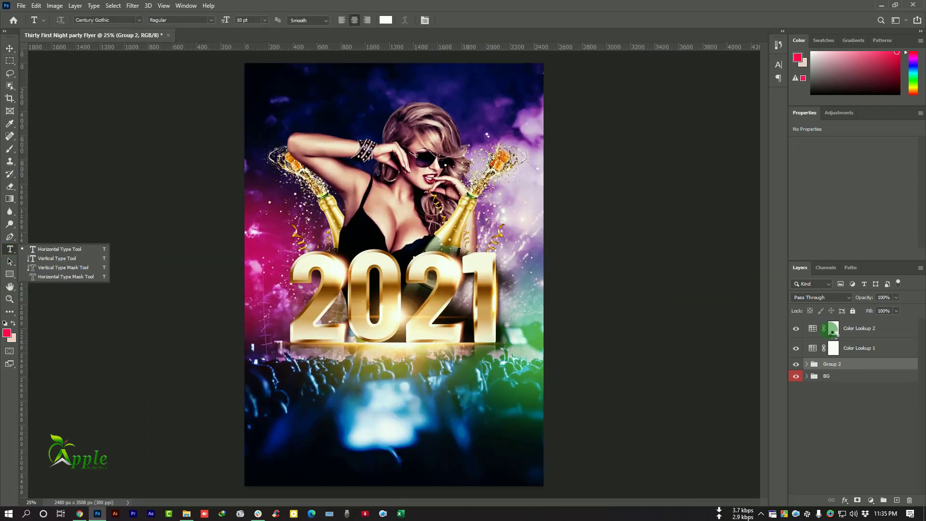
click(851, 336)
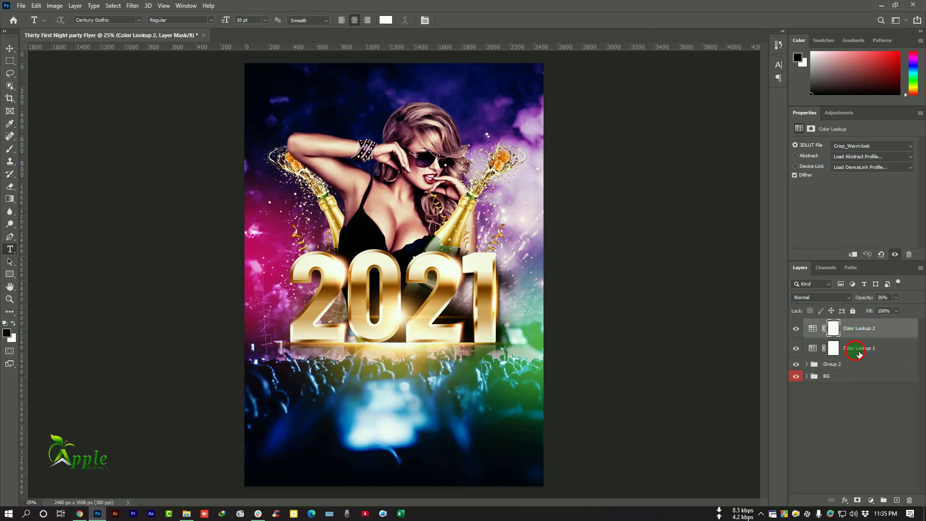
shift+click(859, 351)
click(885, 501)
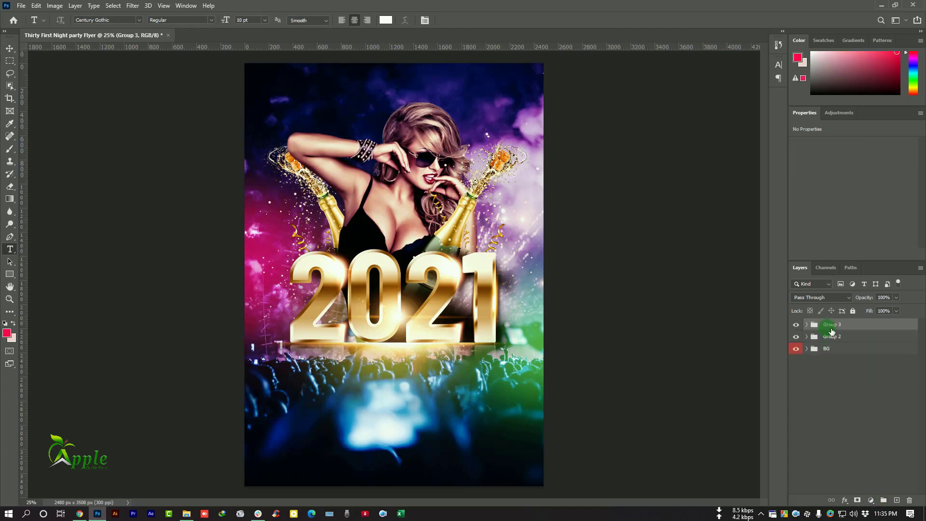
click(796, 337)
click(796, 337)
double_click(854, 334)
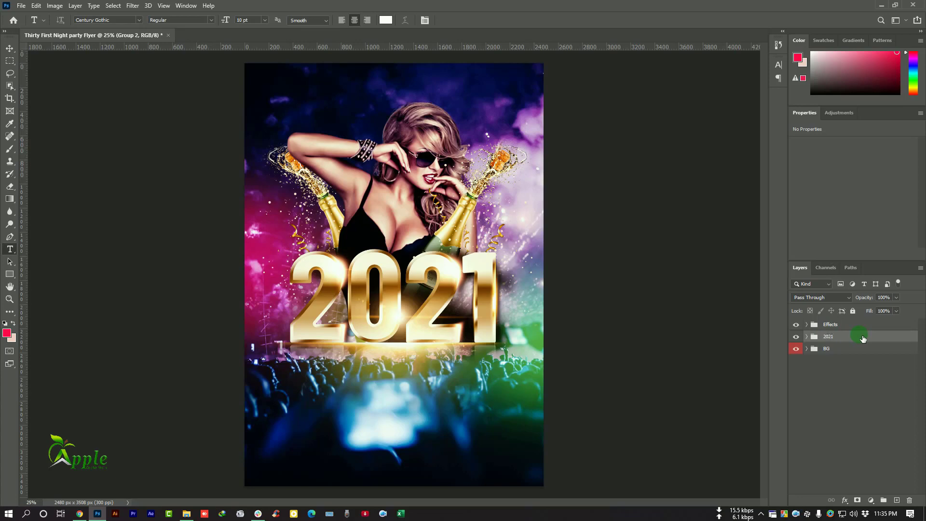
- Color-label the 2021 group yellow and the Effects group green
right_click(840, 339)
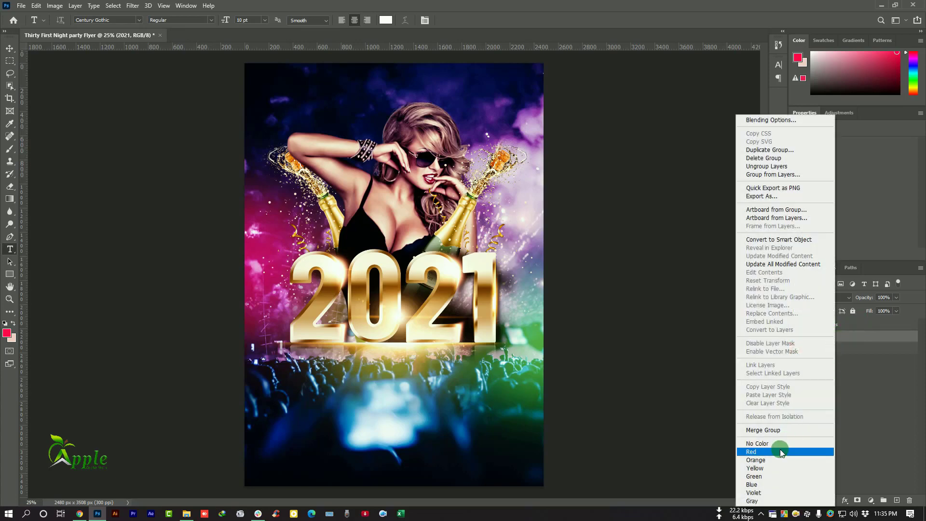
click(769, 473)
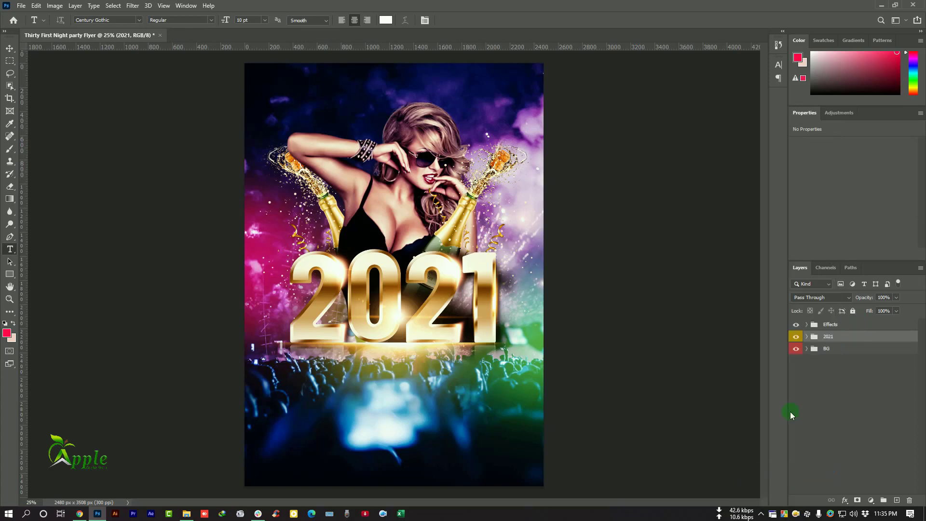
right_click(841, 328)
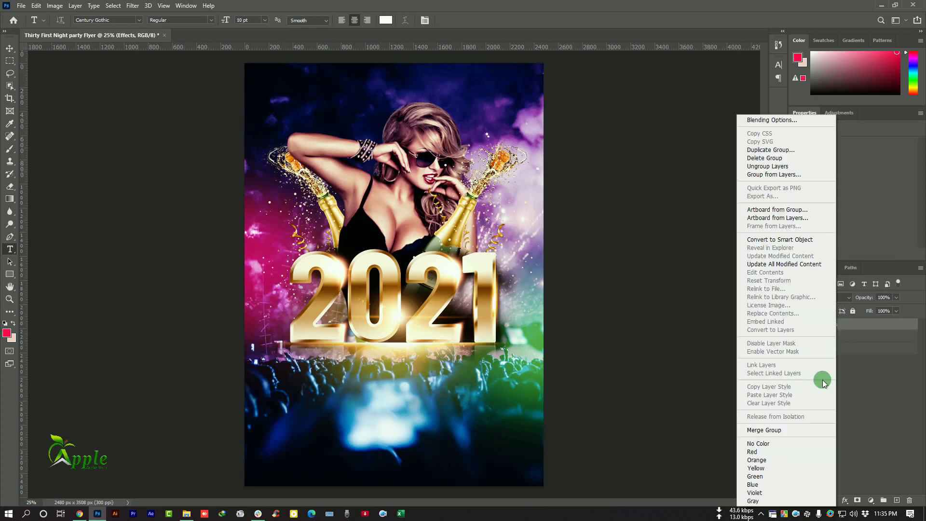
click(774, 475)
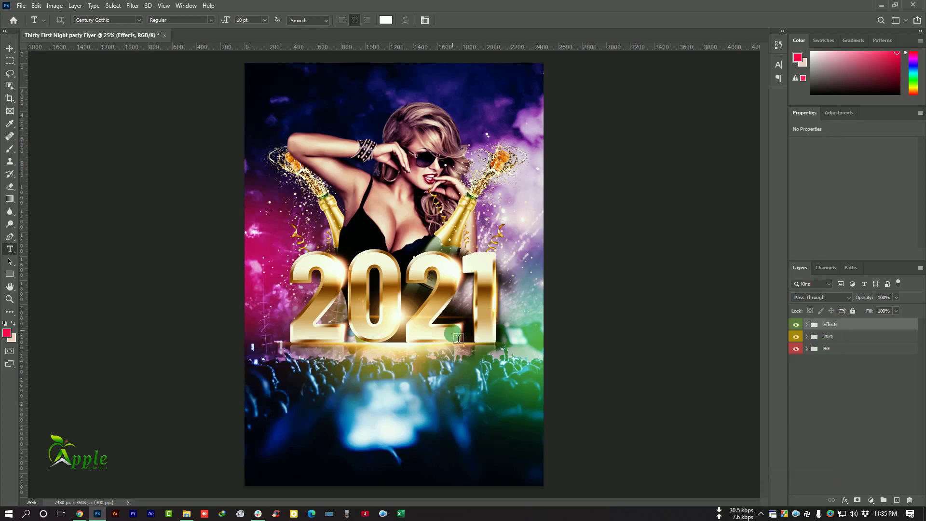
- Create a Typography group at the top of the layer stack and put a new empty layer inside it
click(883, 500)
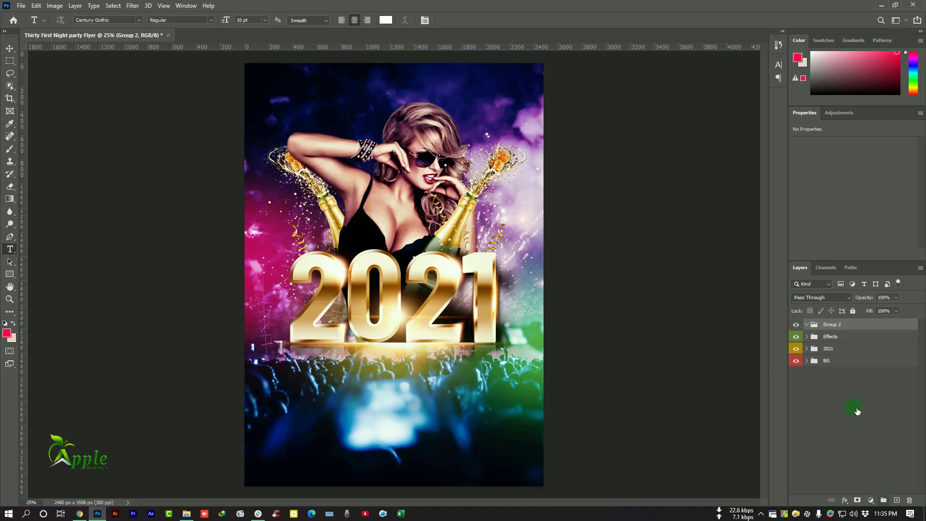
double_click(836, 325)
click(896, 500)
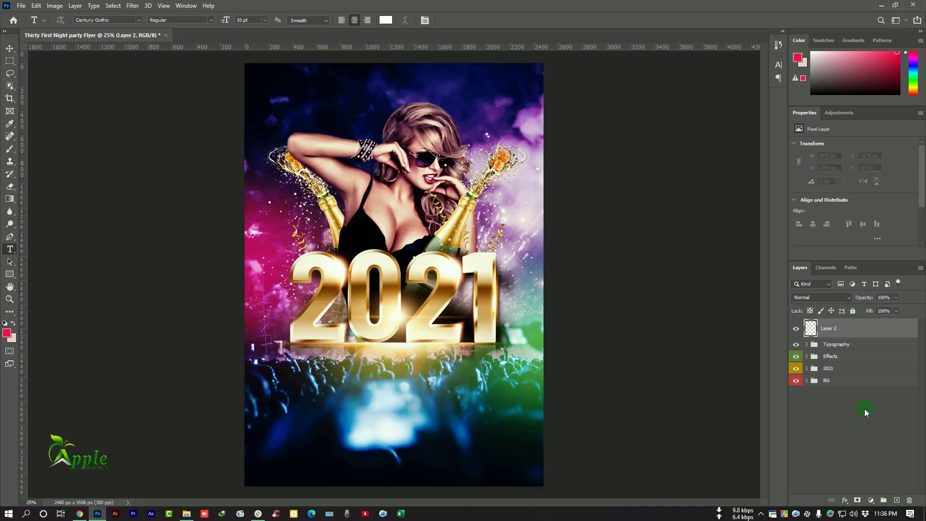
drag(839, 326, 837, 351)
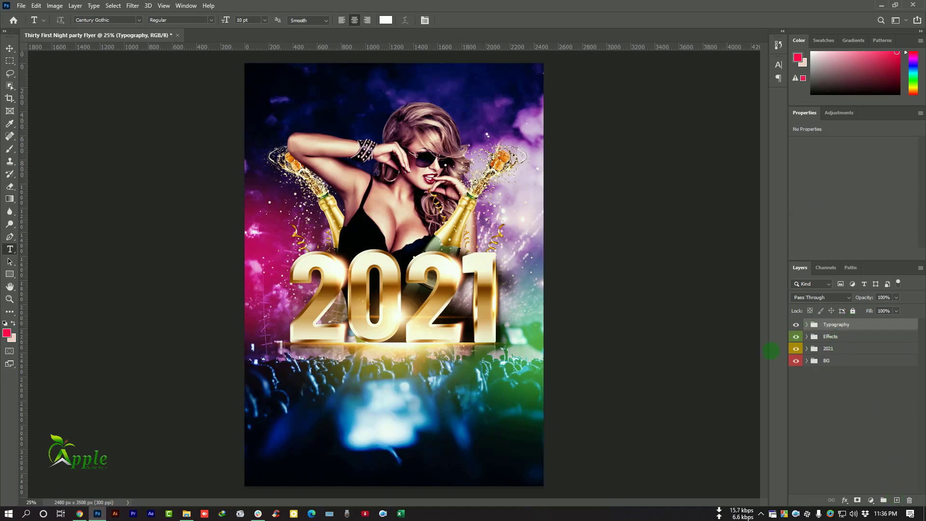
click(808, 325)
click(847, 341)
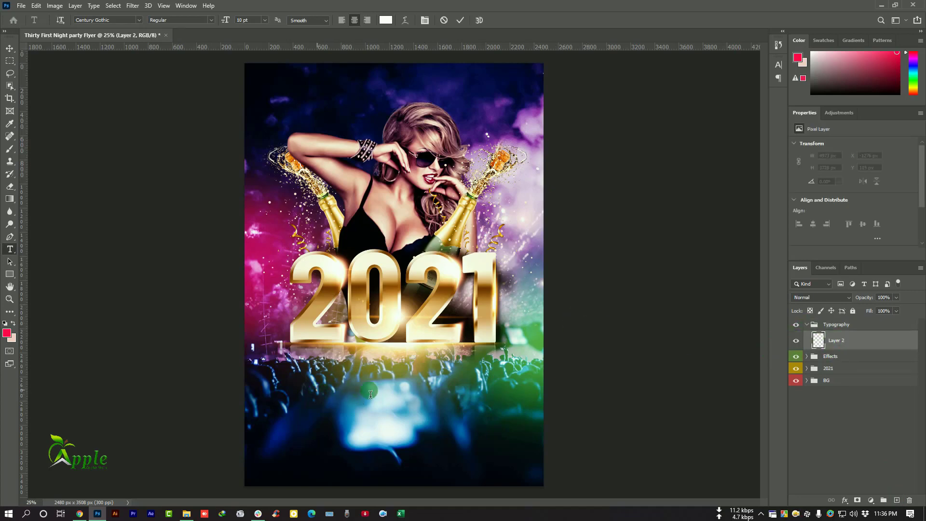
- Add the text "Special Party" in 67 pt white Century Gothic and position it centered below the 2021 numerals
click(363, 106)
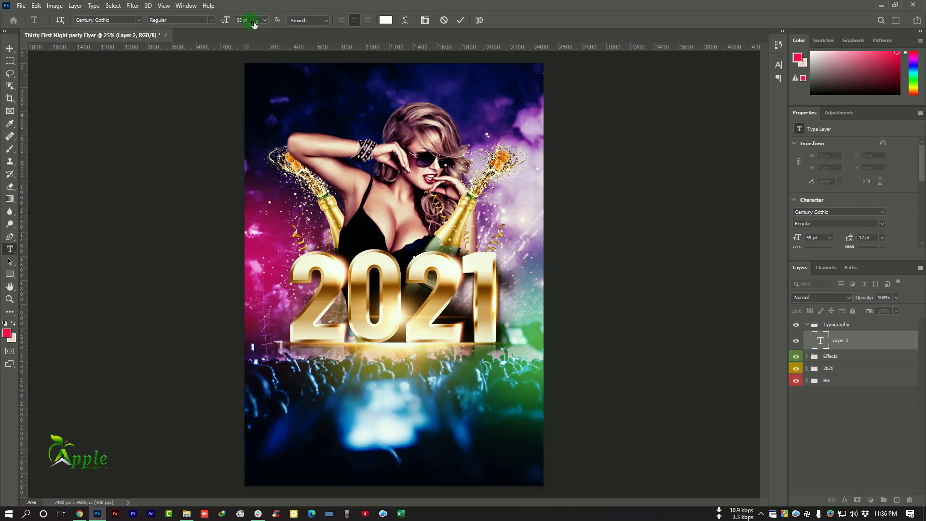
text(Special Party)
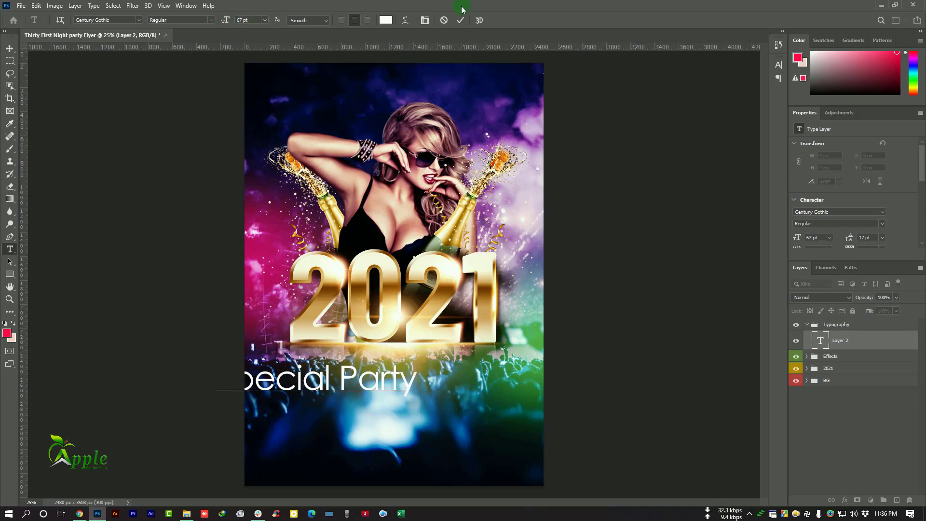
click(460, 20)
key(v)
drag(301, 258, 379, 249)
drag(437, 279, 446, 278)
- Change the Special Party text's font to Great Vibes and move it to about X 501 px and Y 2357 px
click(778, 65)
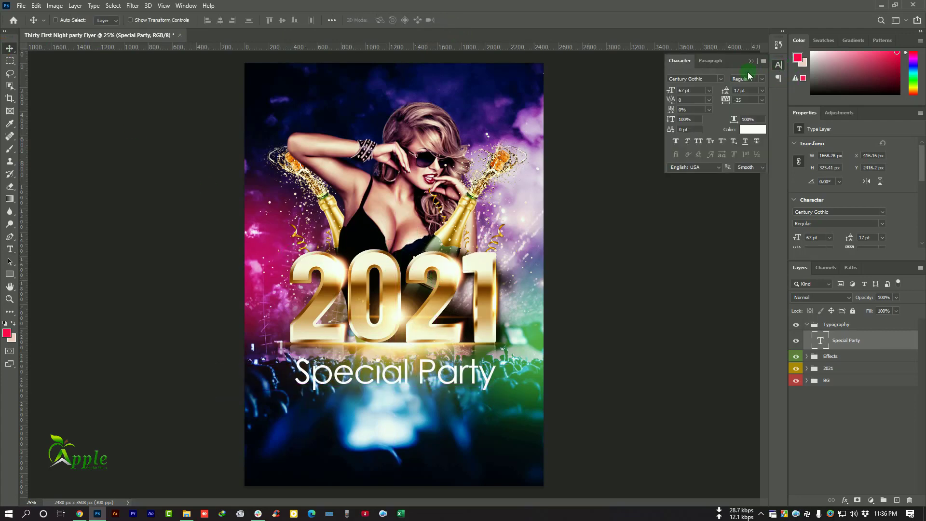
click(722, 79)
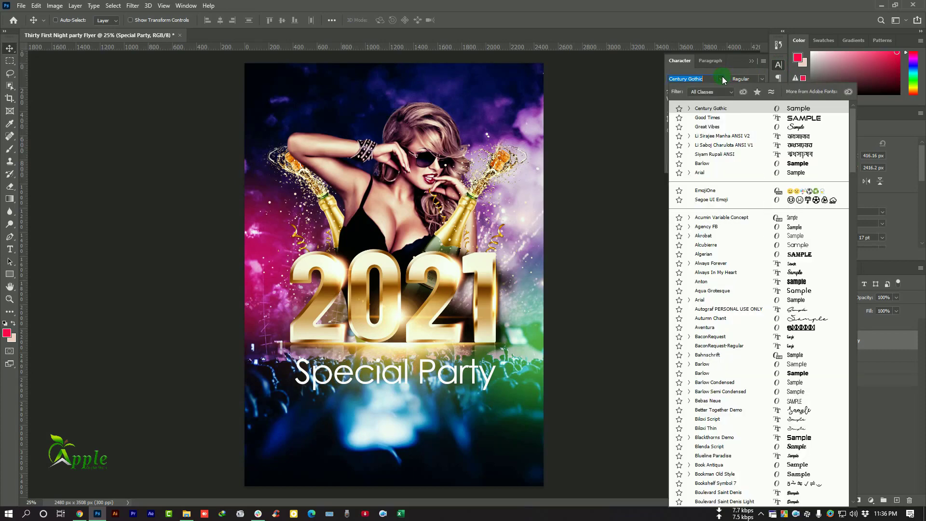
click(709, 127)
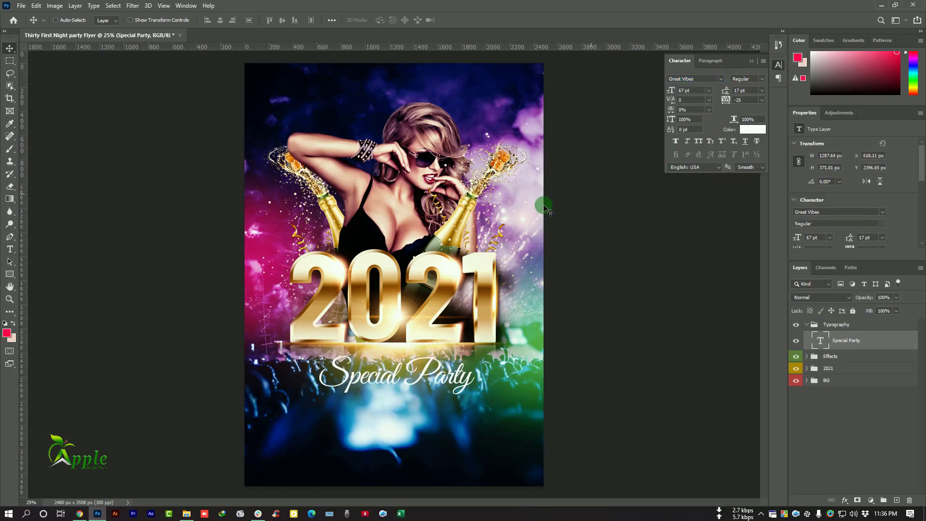
drag(304, 243, 317, 257)
- Scale the Special Party text up proportionally about its centre to about 133%
click(38, 7)
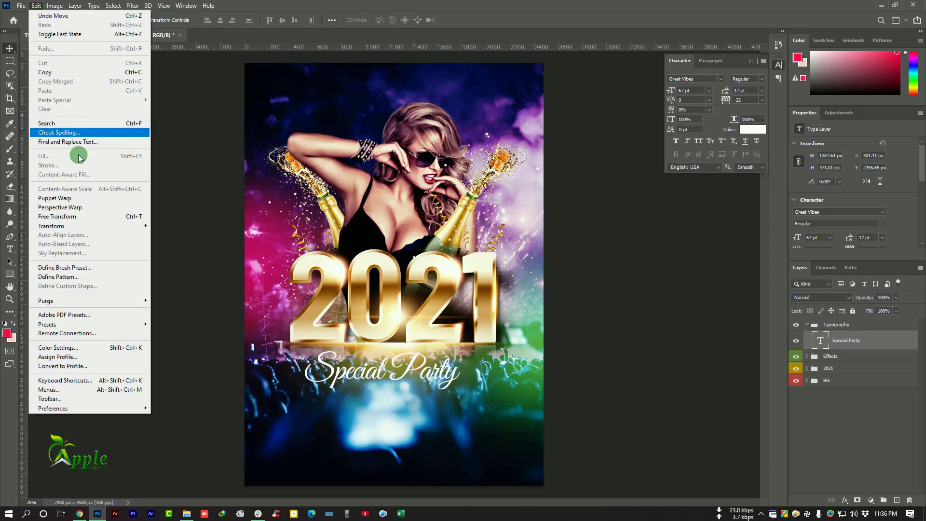
click(77, 216)
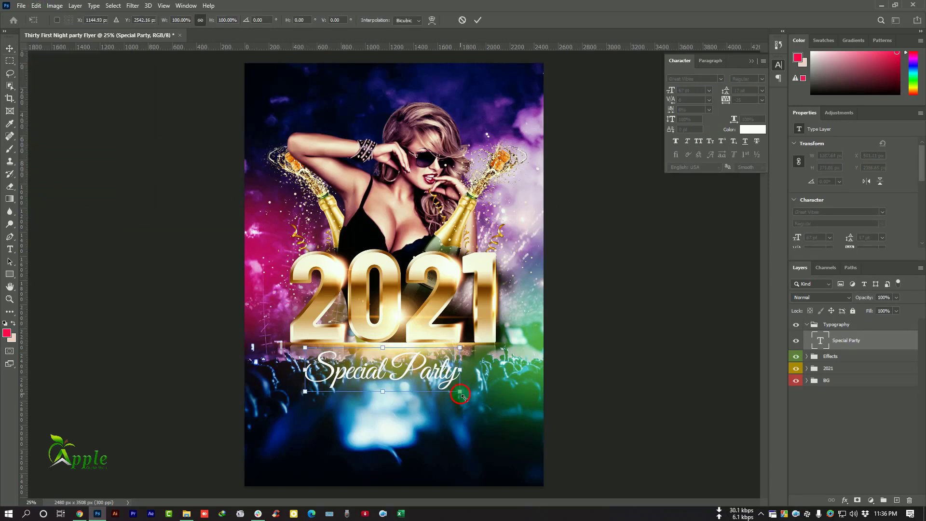
drag(461, 396, 487, 412)
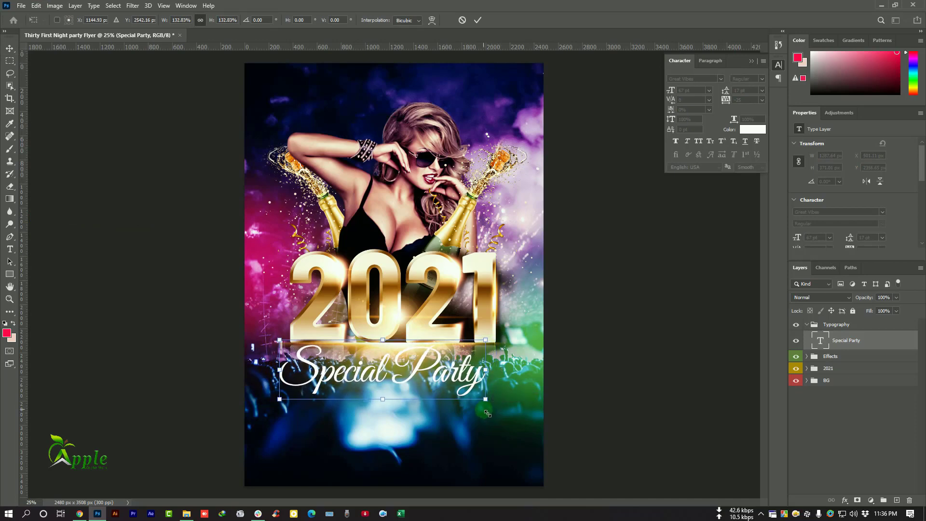
click(472, 20)
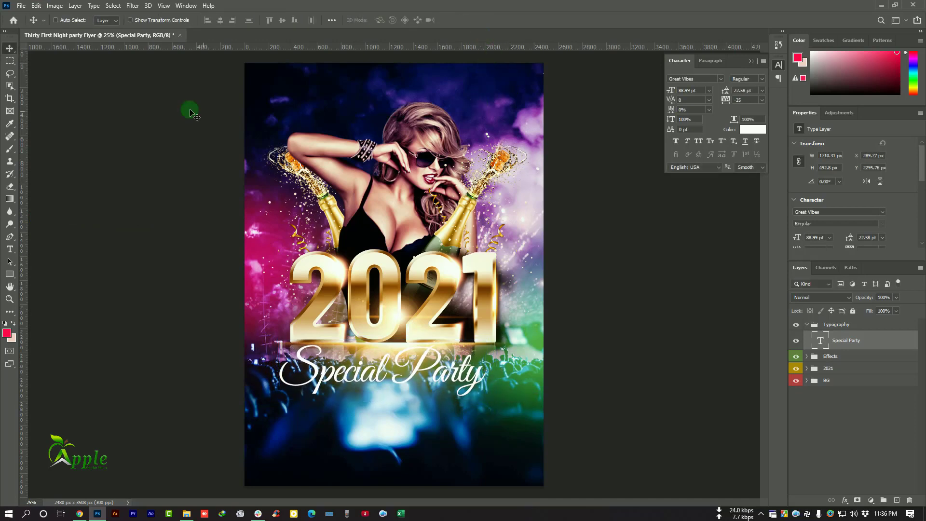
- Move the Special Party text to about X 386 px and Y 2332 px, centered beneath the 2021 numerals
drag(358, 310, 368, 309)
key(shift+Down)
key(shift+Down)
key(shift+Down)
key(shift+Down)
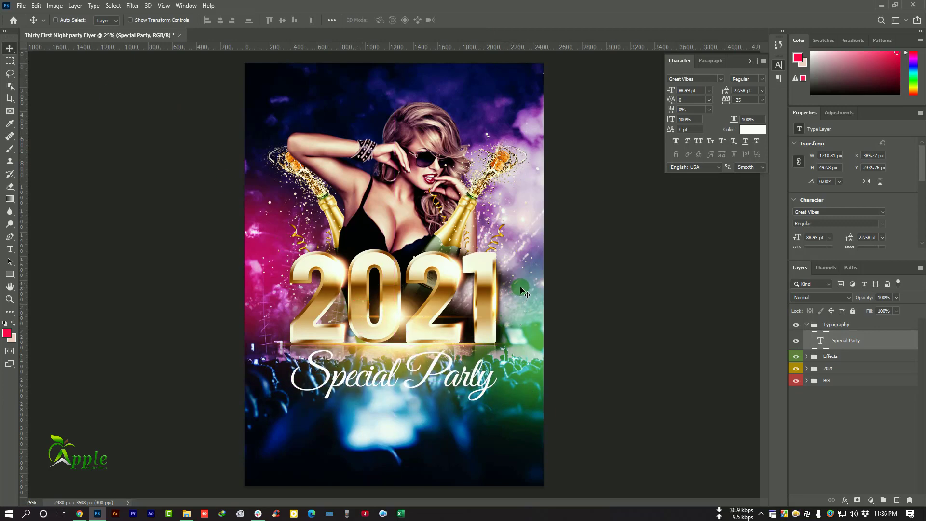
key(Up)
key(Up)
key(Up)
key(Up)
- Add a linear Gradient Overlay to the Special Party text, setting the gradient's gray stop to e1e1e1
double_click(875, 342)
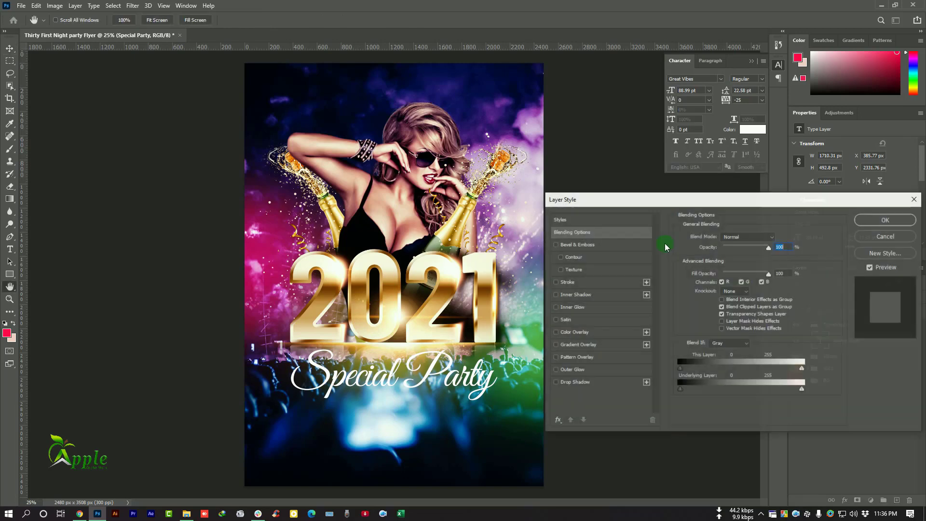
click(578, 347)
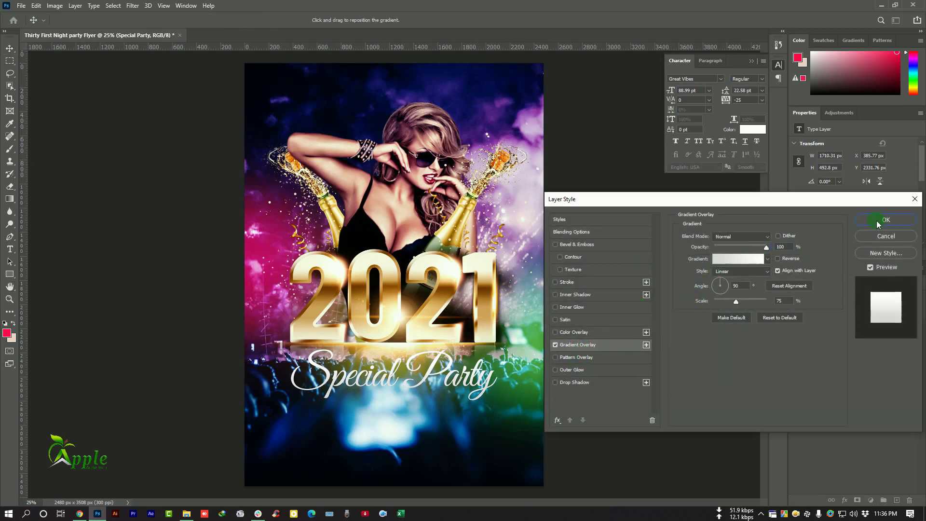
click(727, 260)
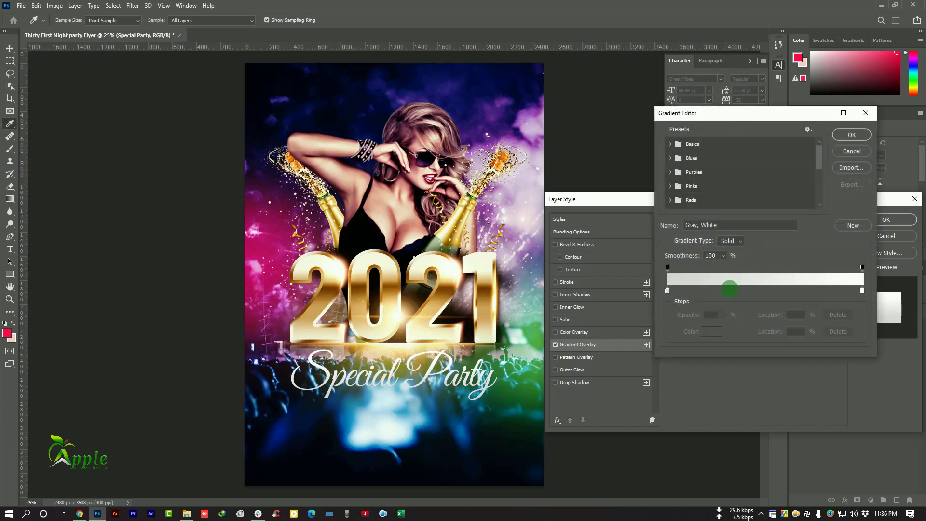
double_click(667, 292)
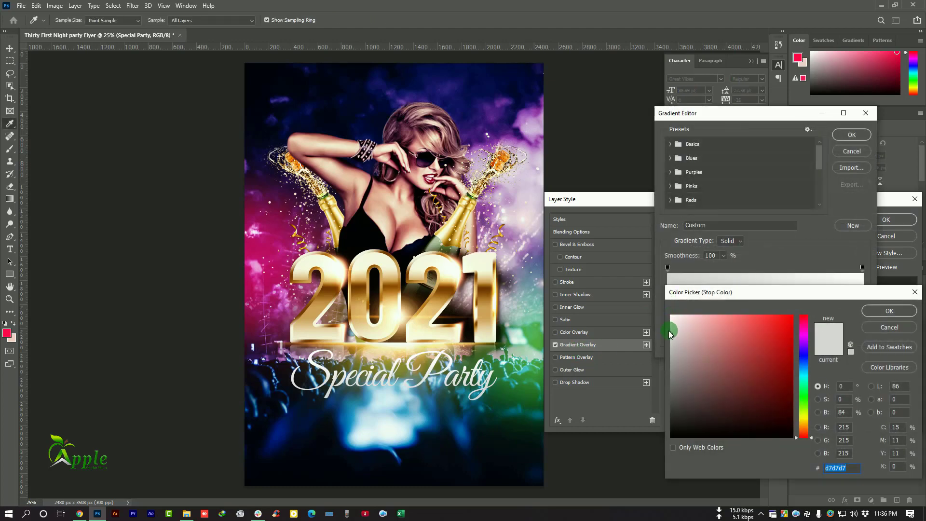
drag(673, 329, 670, 333)
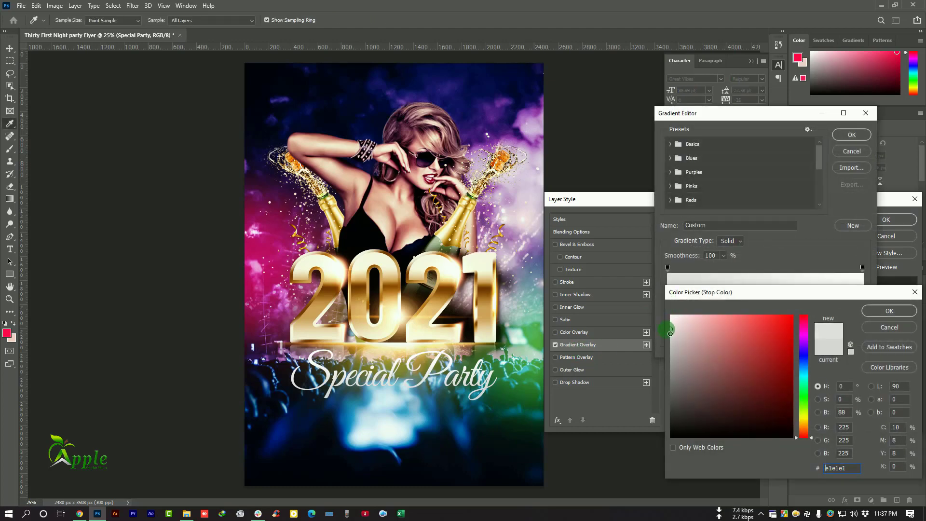
click(888, 311)
click(850, 135)
- Enable Bevel & Emboss on the Special Party text, set the gradient overlay's scale to 150% and lower its opacity
click(556, 245)
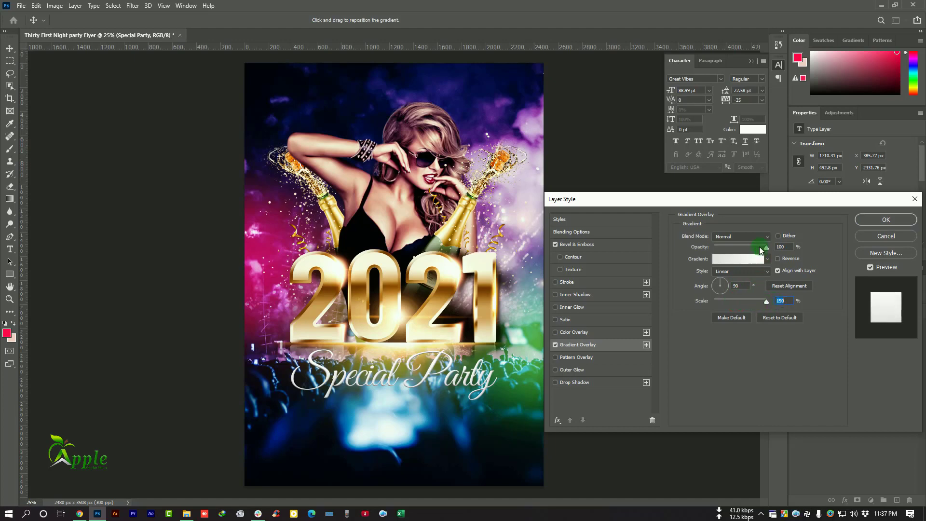
mouse_move(767, 249)
mouse_down()
mouse_move(738, 249)
mouse_move(749, 252)
mouse_up()
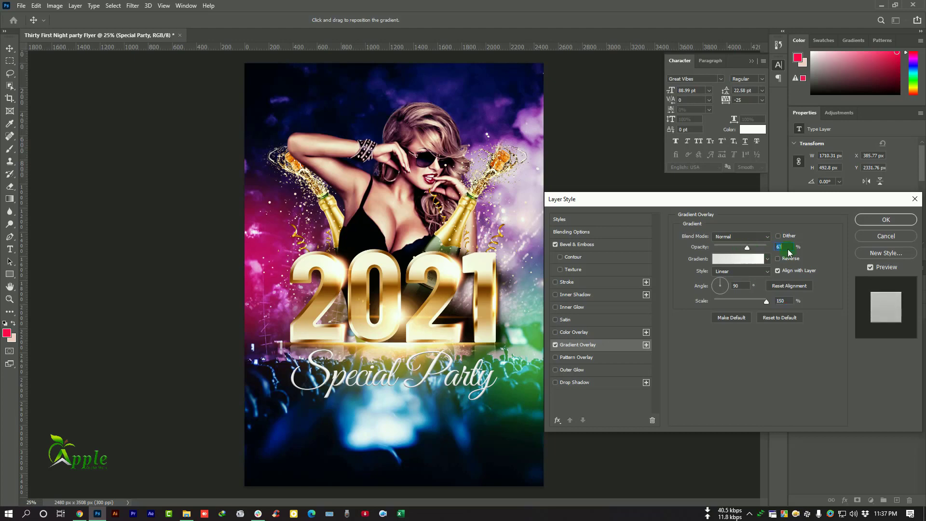
click(867, 220)
- Add the text "Thirty First Night" in 67 pt Great Vibes below the Special Party text
ctrl+space+click(376, 386)
ctrl+space+click(376, 385)
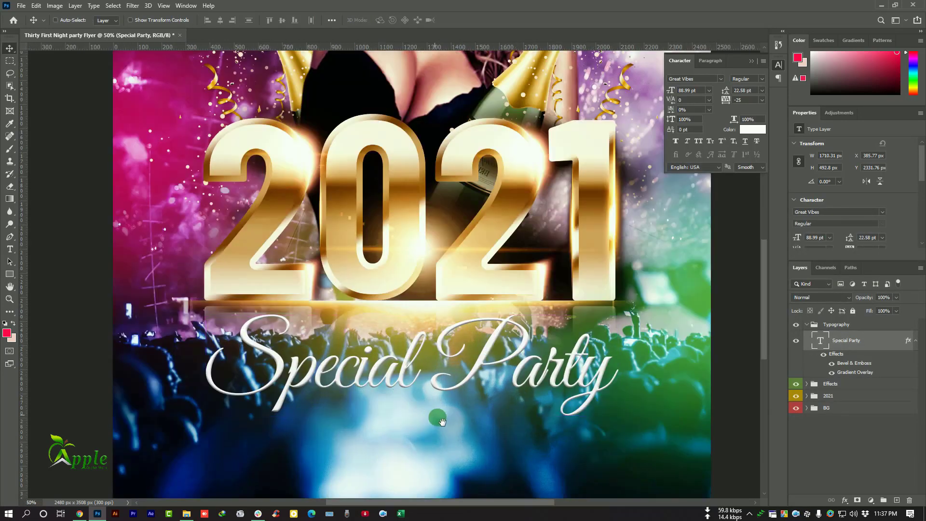
drag(436, 418, 444, 327)
drag(444, 366, 434, 350)
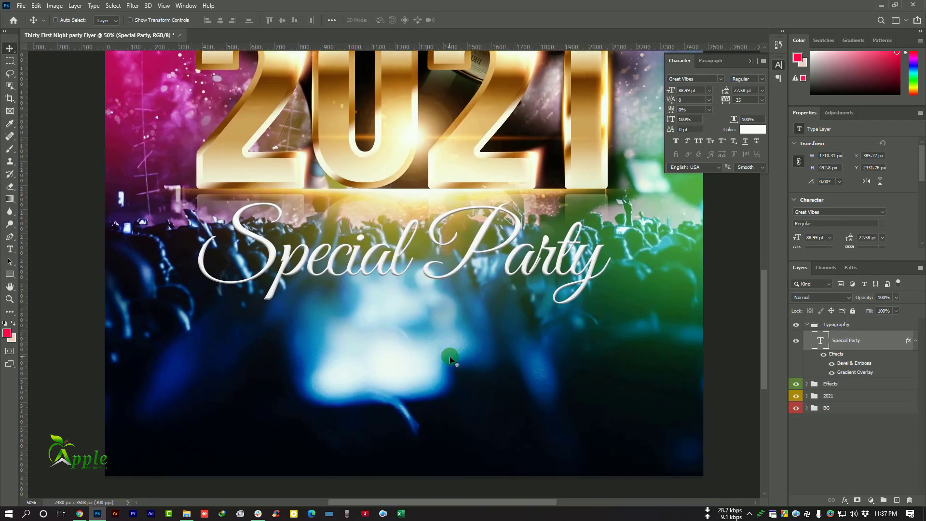
click(750, 61)
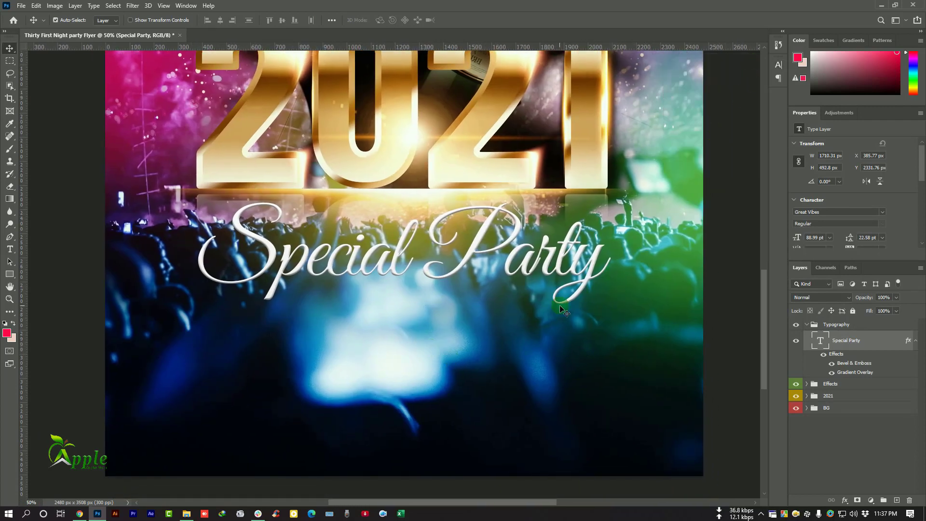
key(ctrl+minus)
key(ctrl+minus)
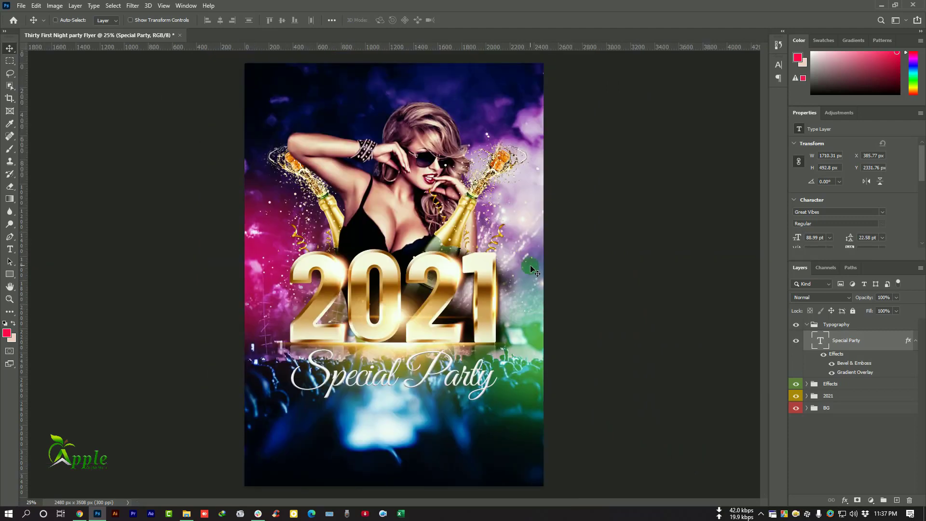
click(10, 249)
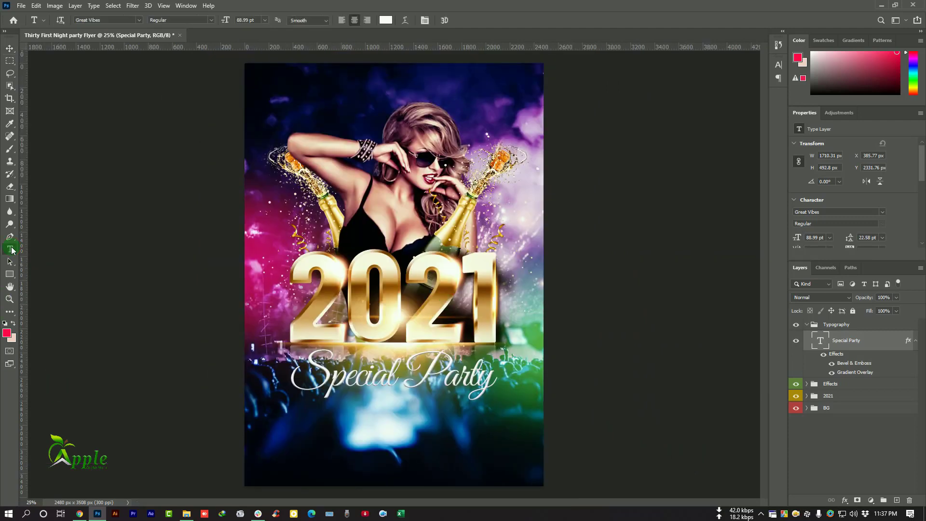
click(353, 415)
text(Thirty )
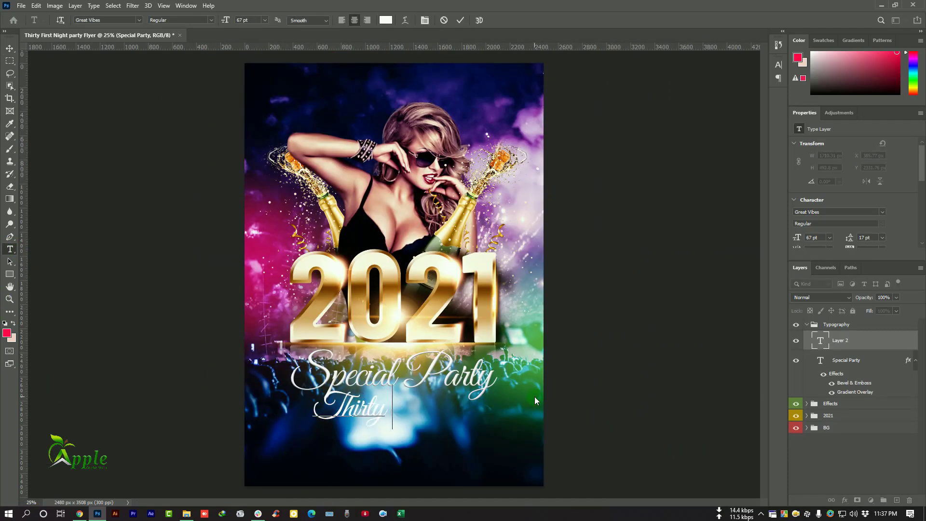
text(First Night)
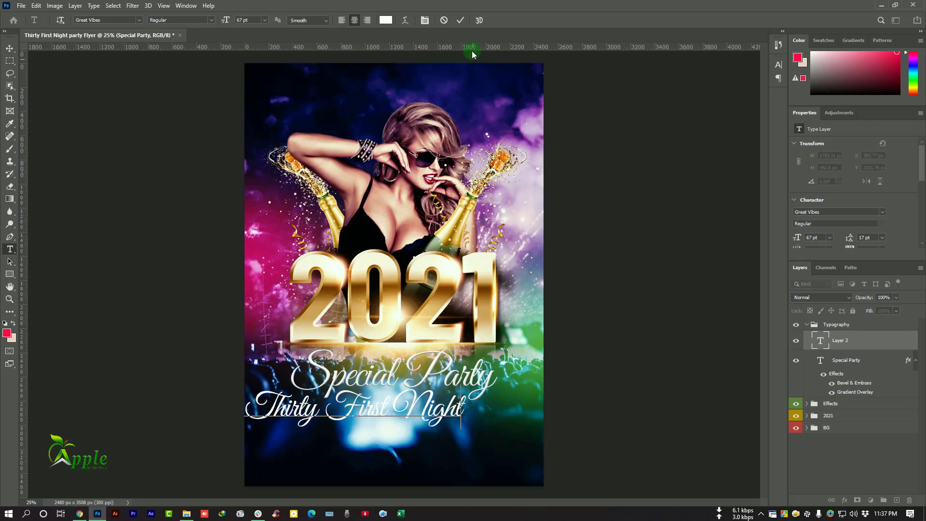
click(461, 23)
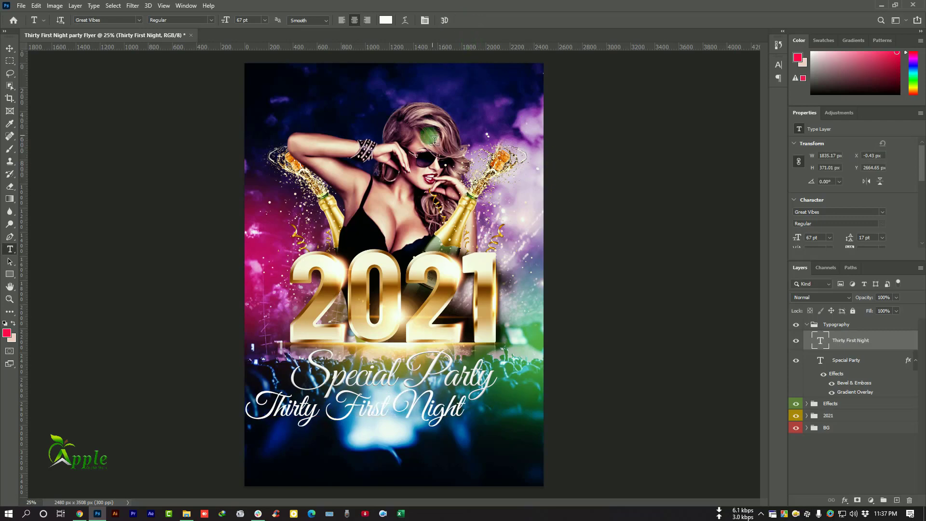
- Scale the Thirty First Night text down proportionally to about 63%, keeping its lower-right corner fixed
click(10, 50)
click(37, 6)
click(85, 215)
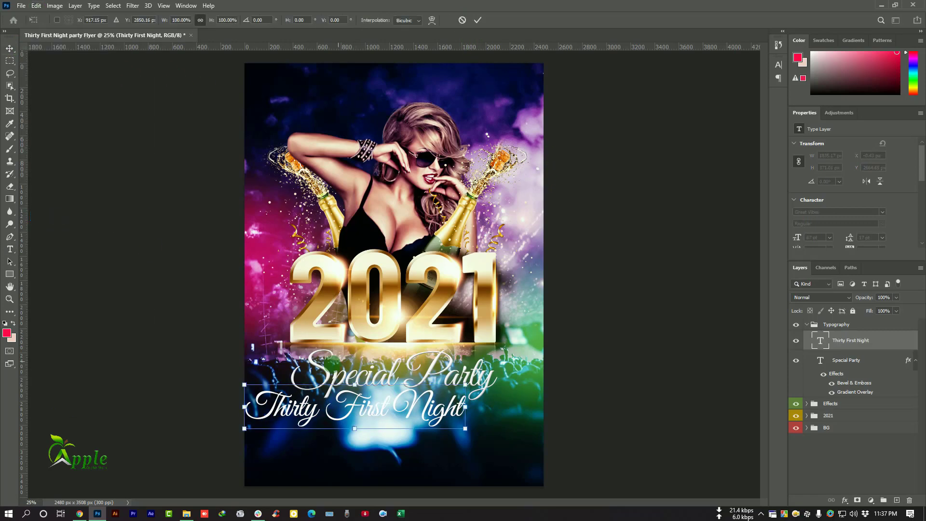
drag(244, 384, 329, 393)
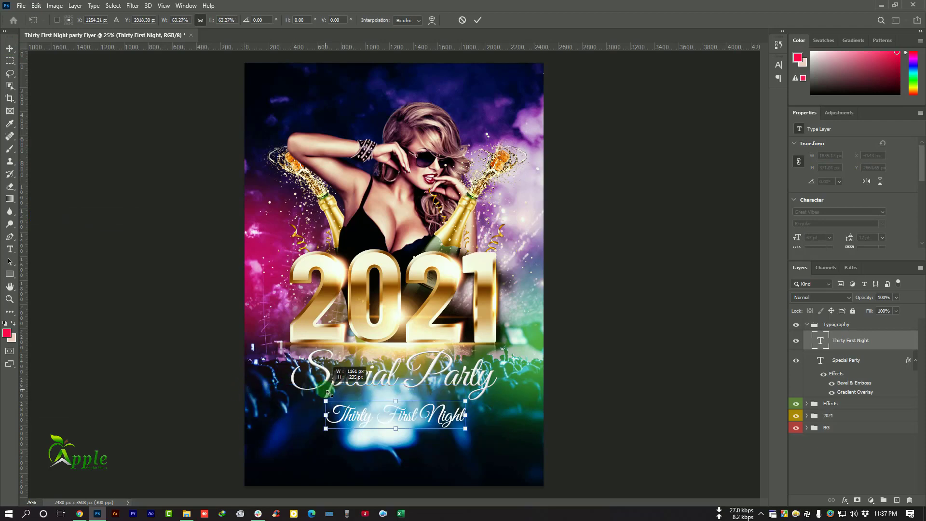
click(477, 20)
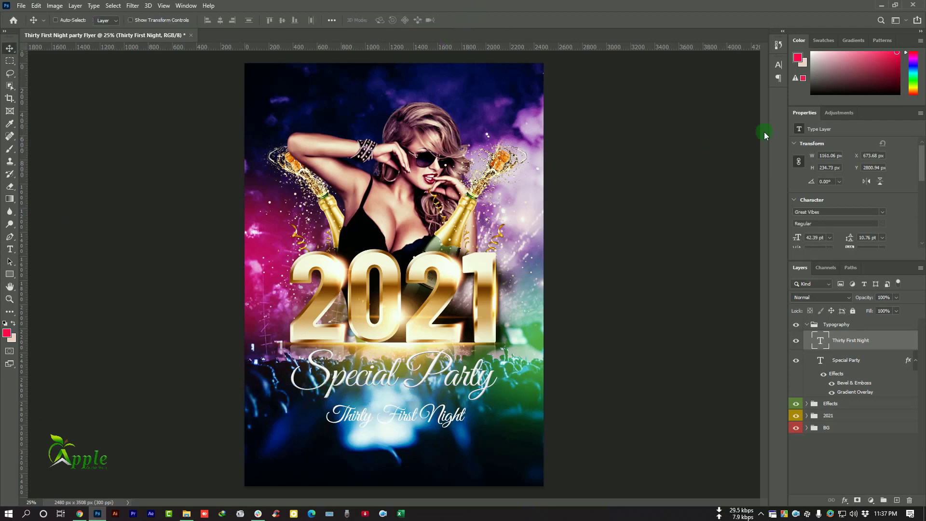
- Change the Thirty First Night text's font to Century Gothic and move it to about X 740 px and Y 2773 px
click(777, 66)
click(722, 82)
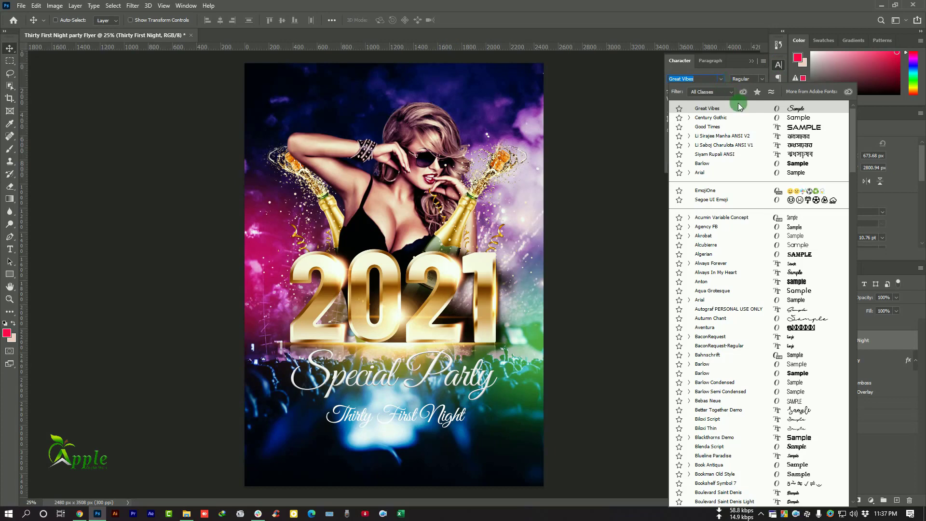
click(773, 119)
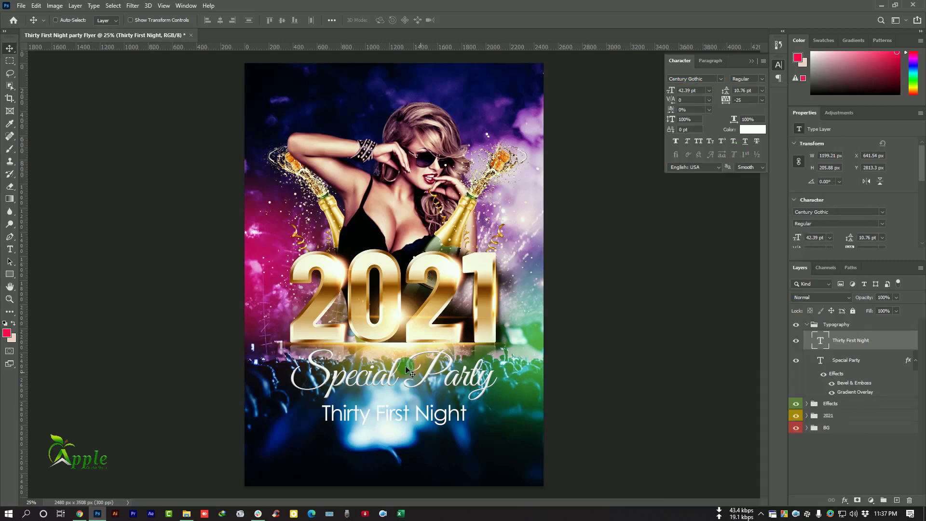
drag(413, 418, 426, 414)
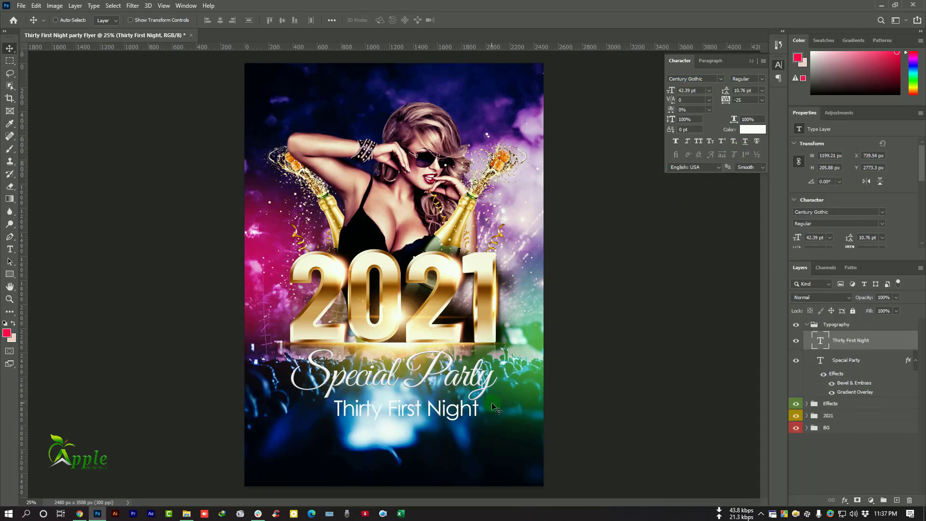
- Shrink the Thirty First Night text to about 35.7 pt and place it at about X 780 px and Y 2701 px
click(36, 5)
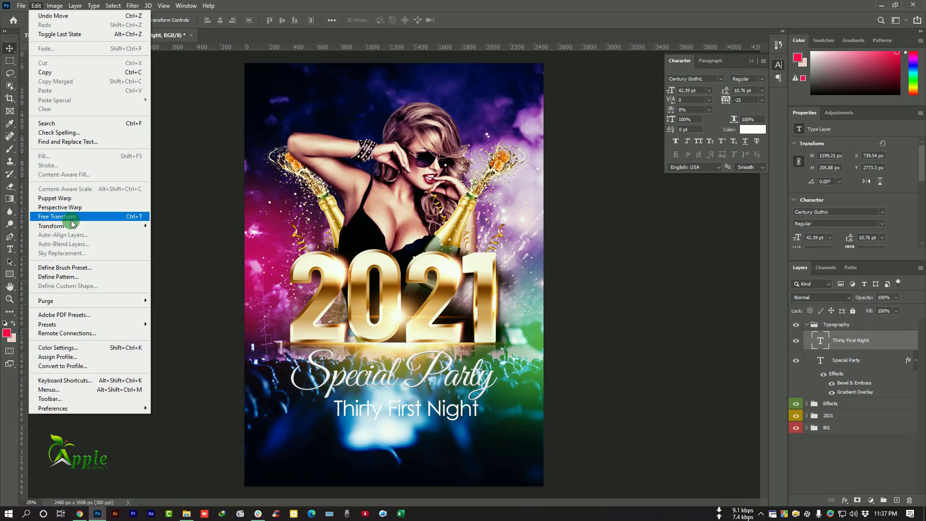
click(61, 215)
drag(478, 422, 436, 404)
click(477, 20)
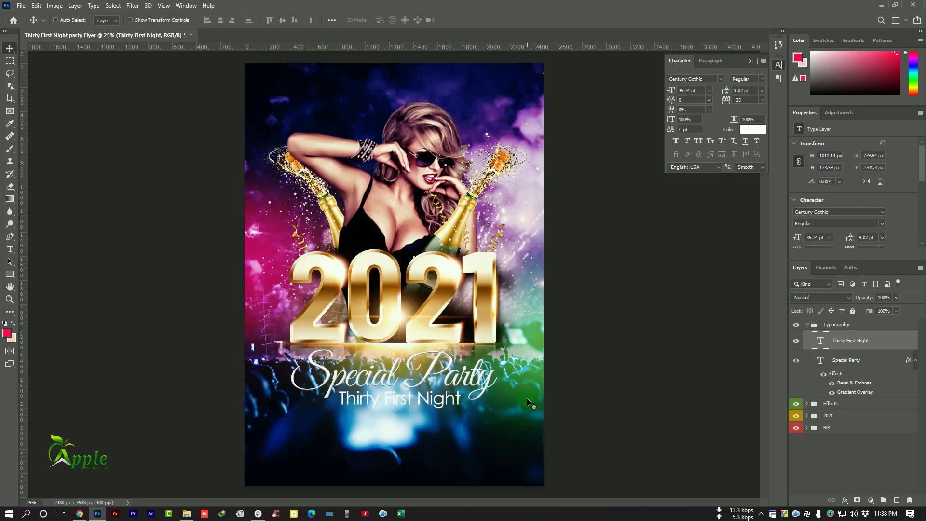
- Collapse the Special Party effects list and add a Drop Shadow with 30% opacity to the Thirty First Night text
click(915, 360)
key(ctrl+minus)
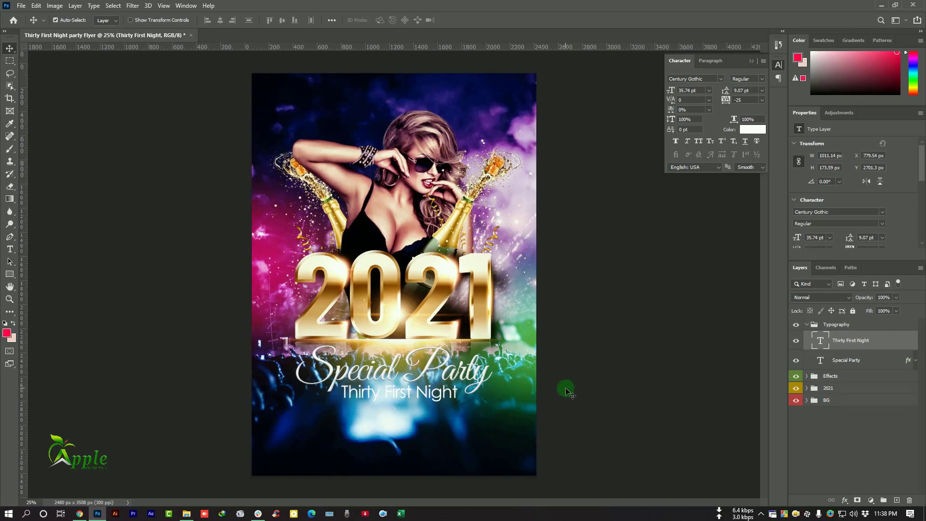
key(ctrl+plus)
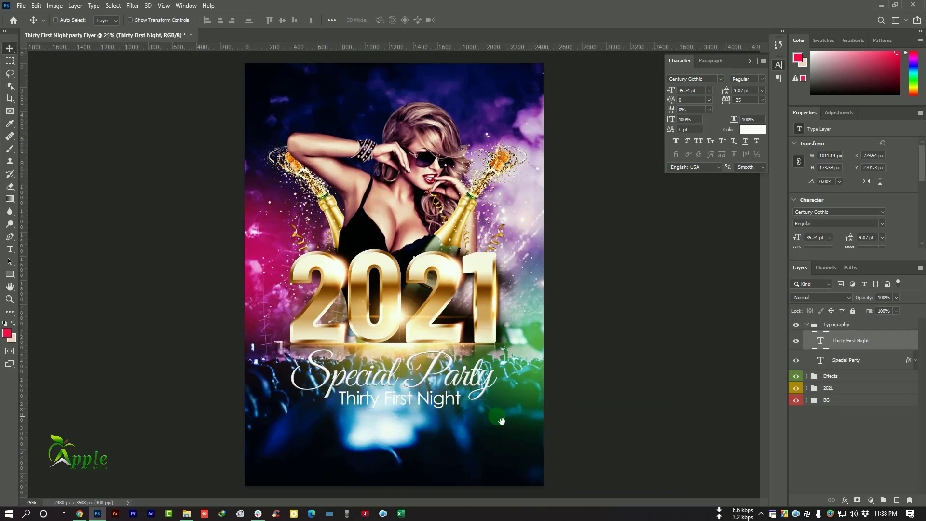
key(ctrl+plus)
drag(502, 421, 481, 355)
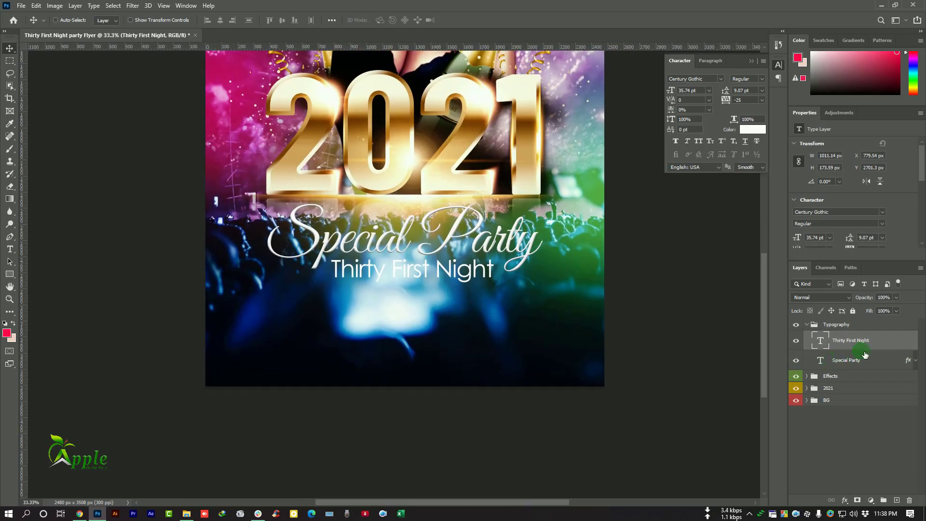
double_click(886, 340)
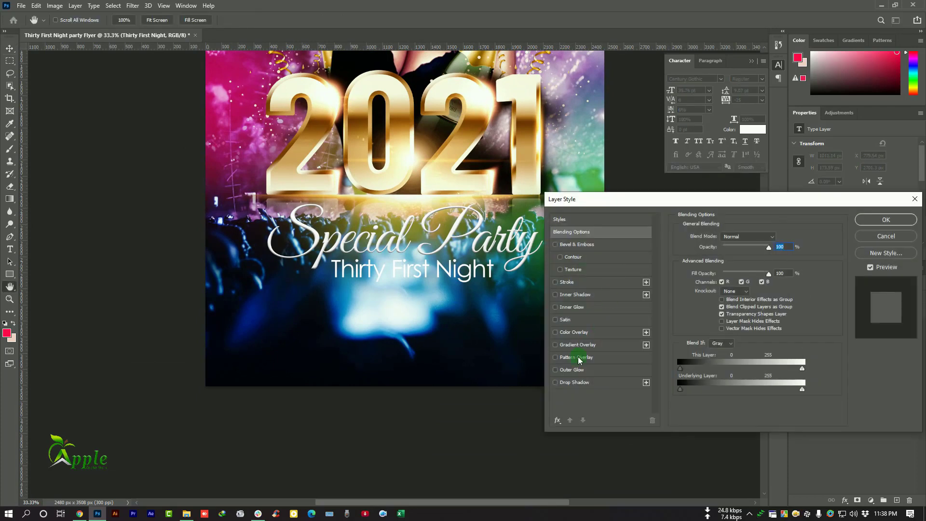
click(582, 383)
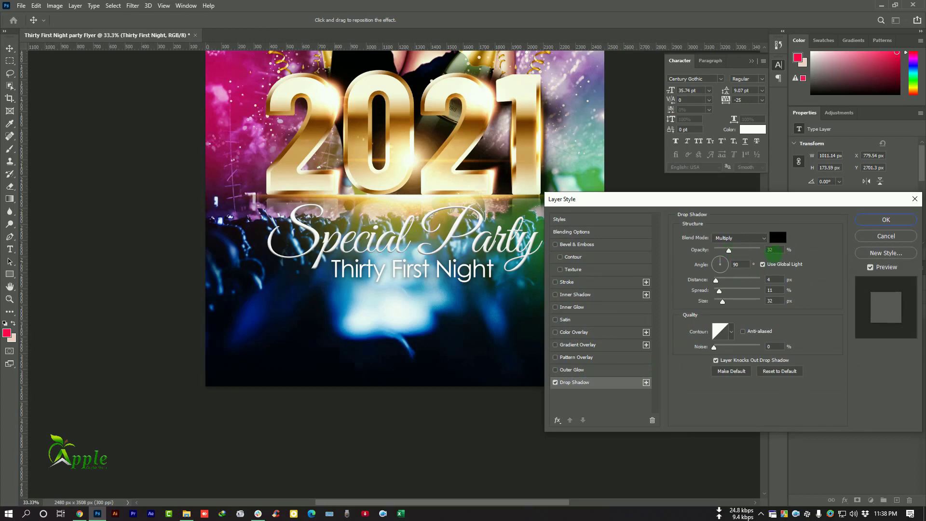
text(30)
click(883, 219)
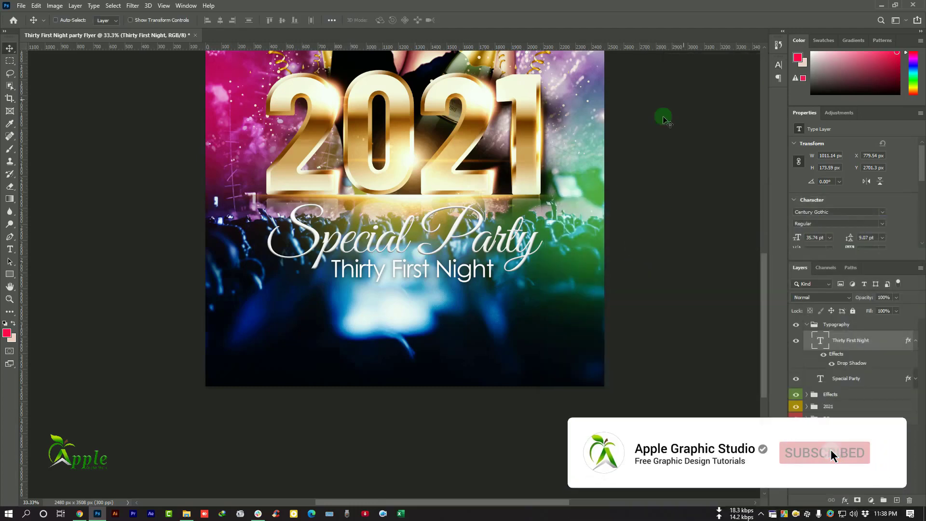
key(ctrl+minus)
key(ctrl+plus)
drag(442, 446, 450, 324)
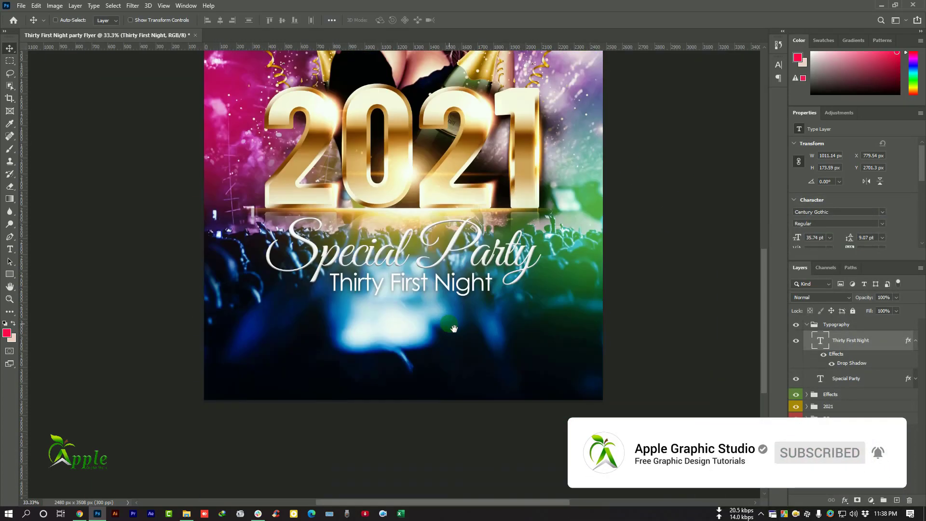
- Add a new text line below Thirty First Night containing the two DJs' names joined by an ampersand
click(9, 249)
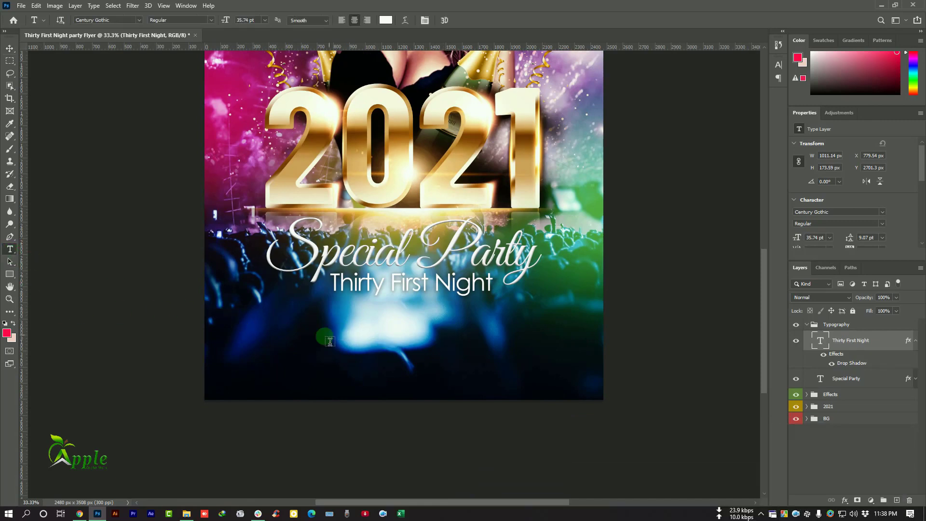
click(269, 340)
text(DJ Marcip)
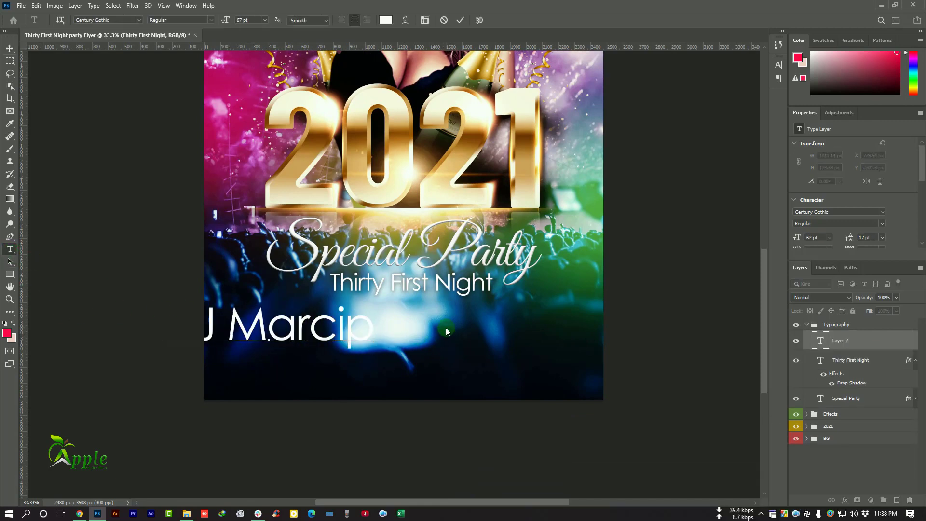
key(BackSpace)
text(o & DJ In)
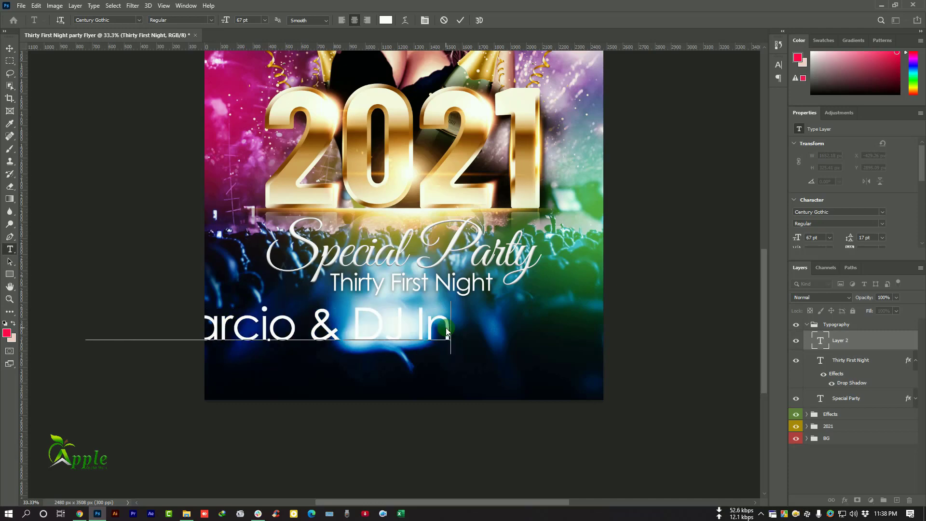
text(ga)
click(461, 21)
key(v)
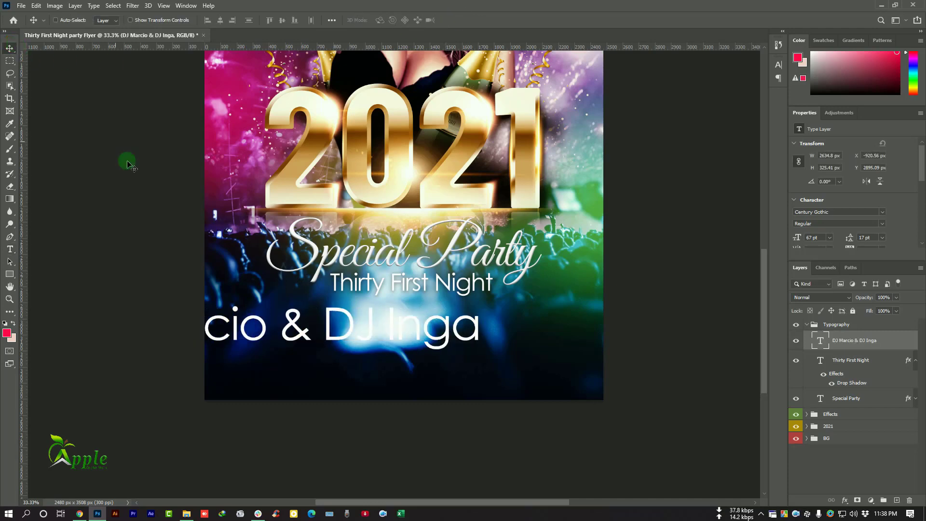
- Move the DJ names text fully onto the flyer and scale it down proportionally to about 70%
drag(439, 295, 575, 296)
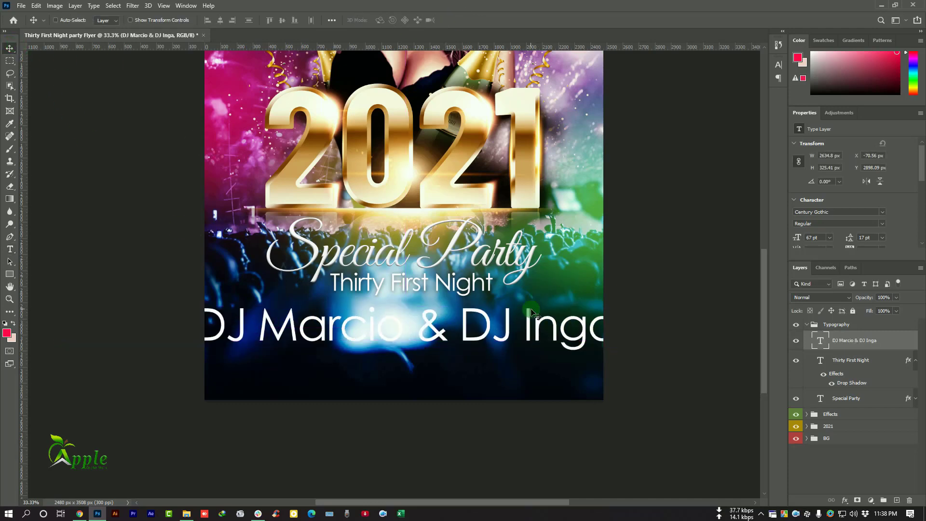
click(36, 5)
click(68, 216)
drag(616, 352, 548, 340)
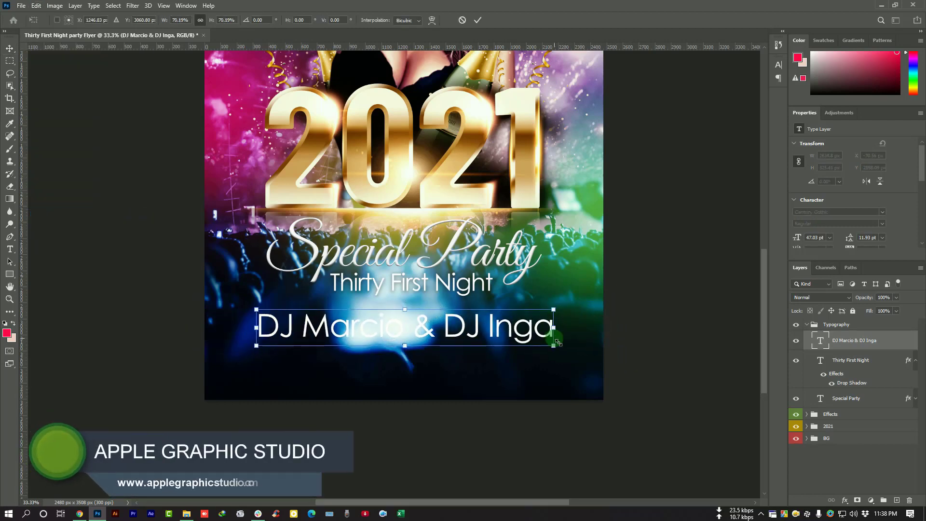
click(477, 20)
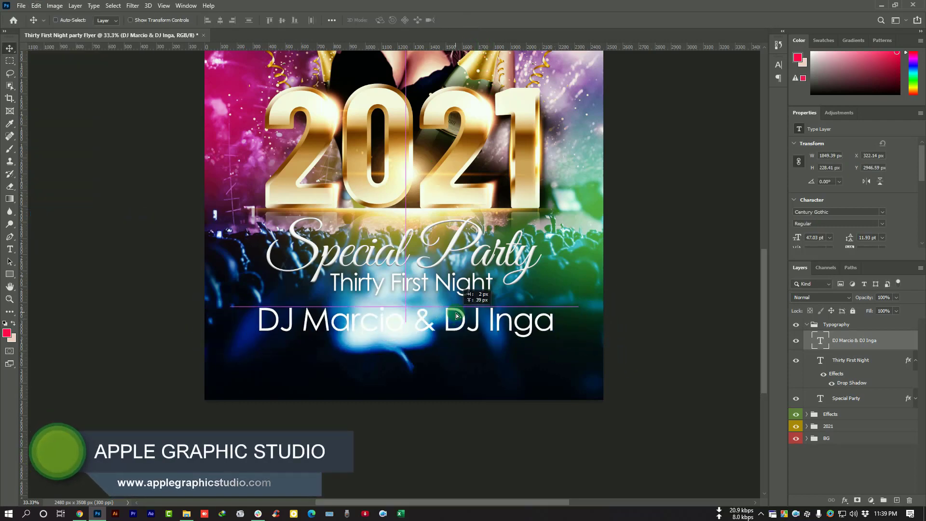
- Change the DJ names text's font to Good Times
click(778, 65)
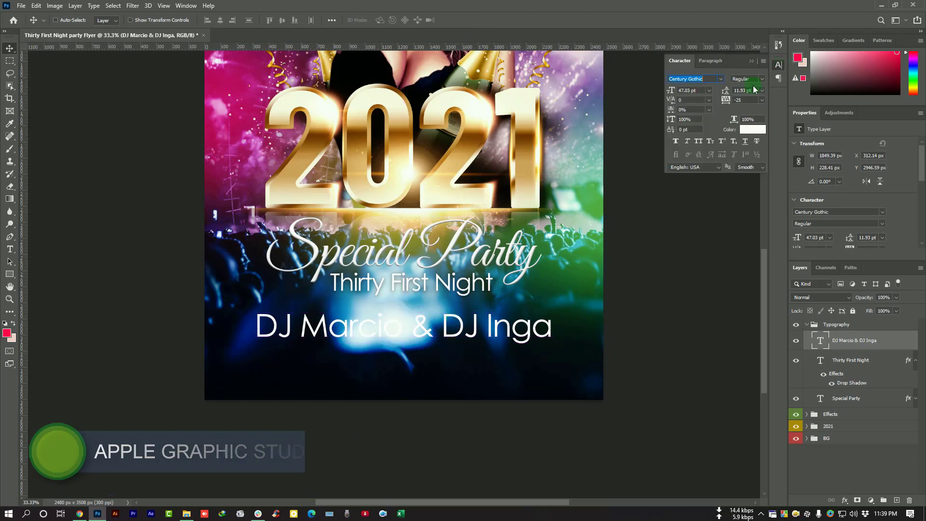
click(718, 79)
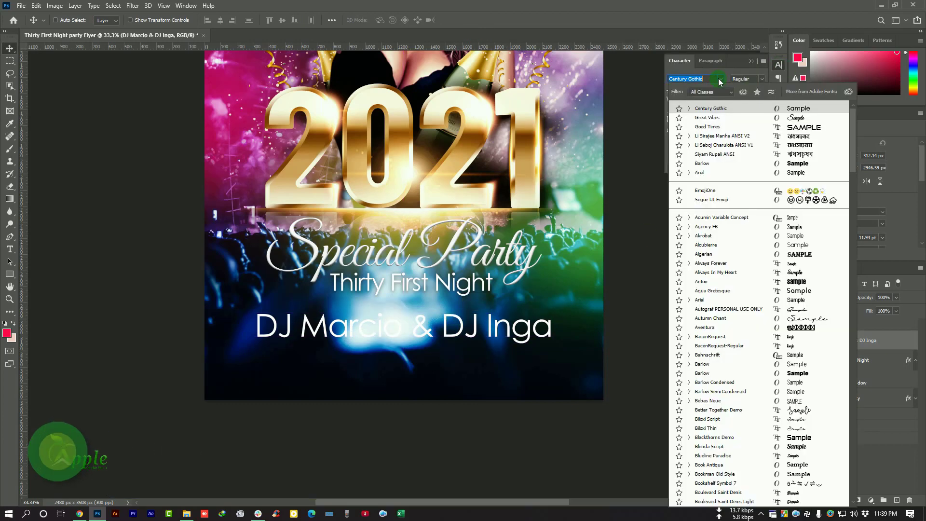
click(771, 126)
click(197, 49)
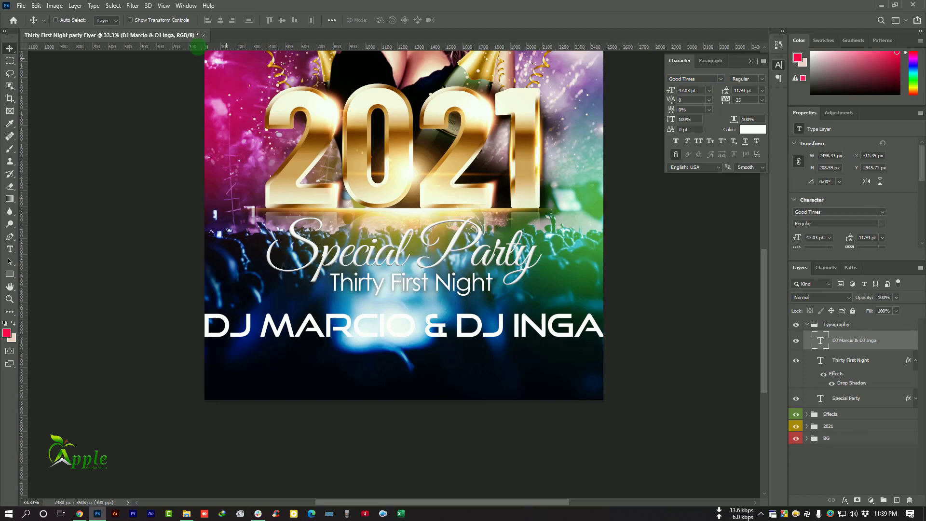
- Scale the DJ names text to about 83% around its centre and place it at about X 199 px and Y 2909 px
click(38, 5)
click(53, 211)
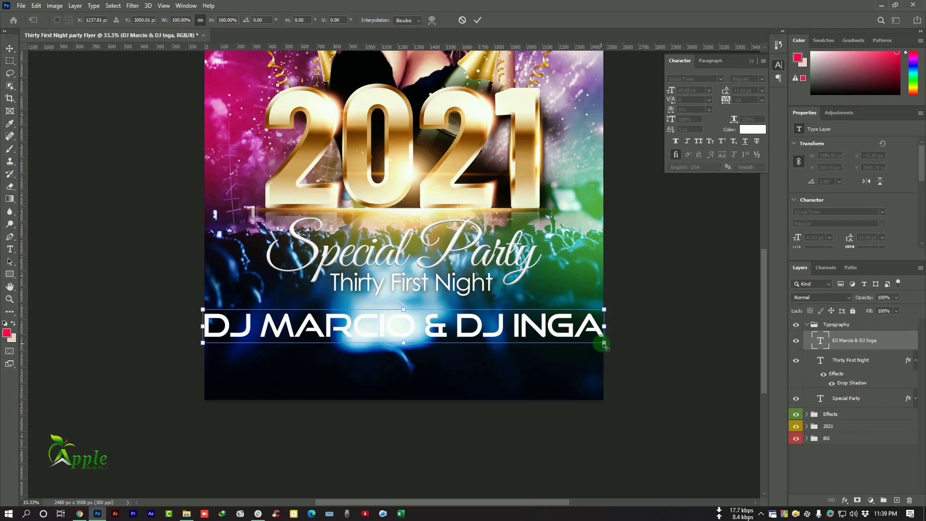
drag(603, 344, 570, 339)
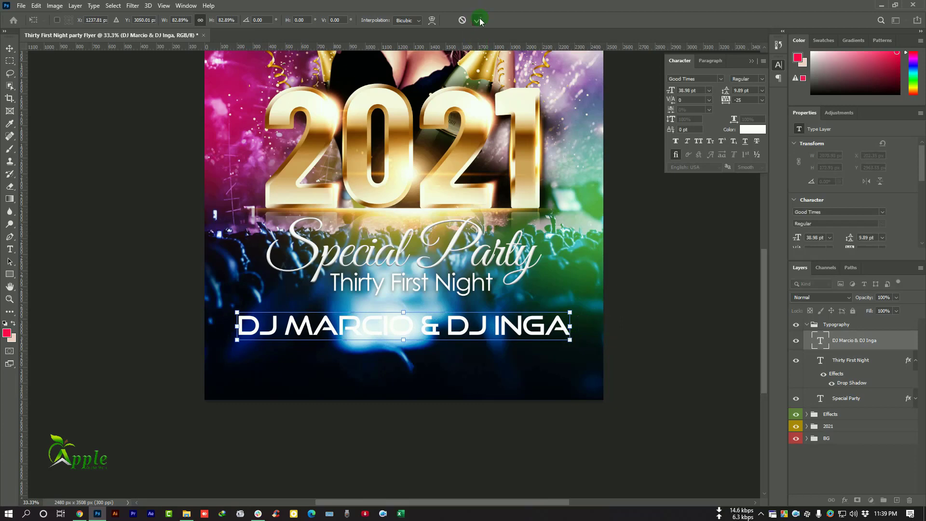
click(480, 21)
drag(483, 319, 486, 313)
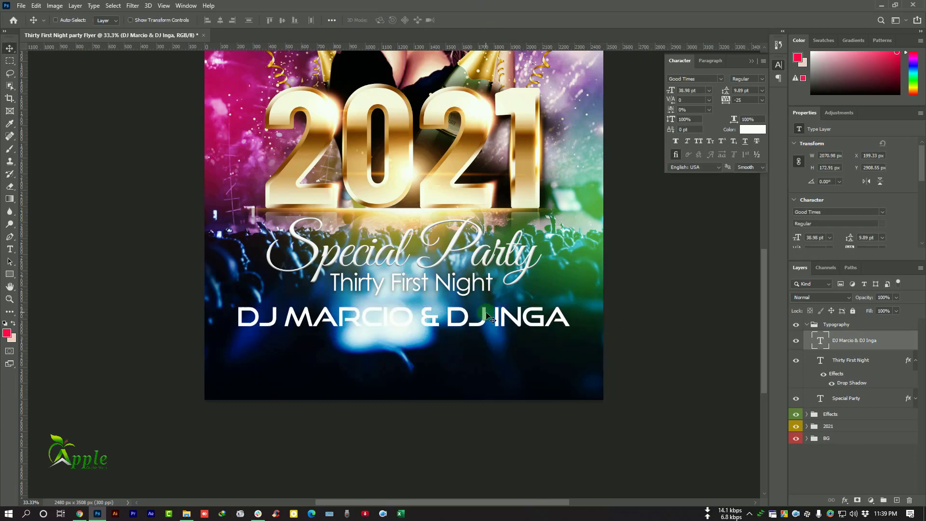
- Collapse the Thirty First Night effects list and add a Gradient Fill layer above Color Lookup 2 in the Effects group
click(920, 362)
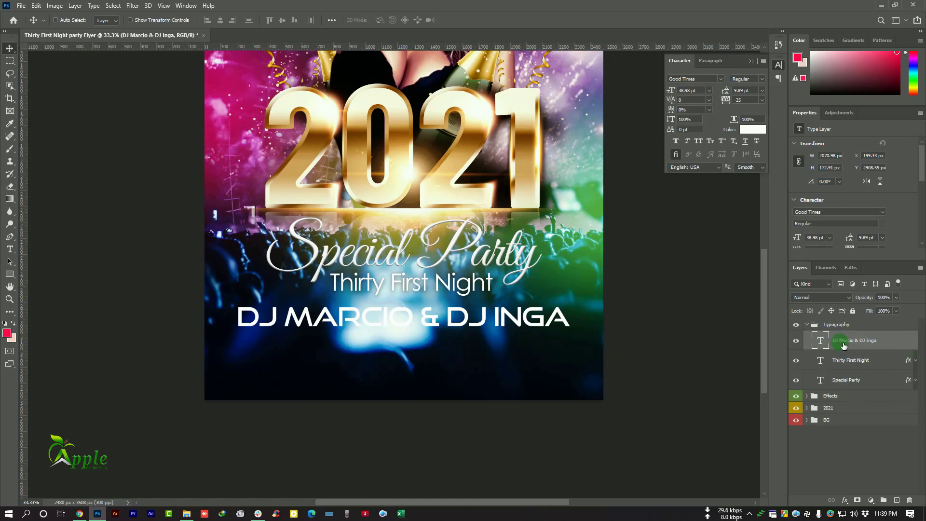
click(863, 382)
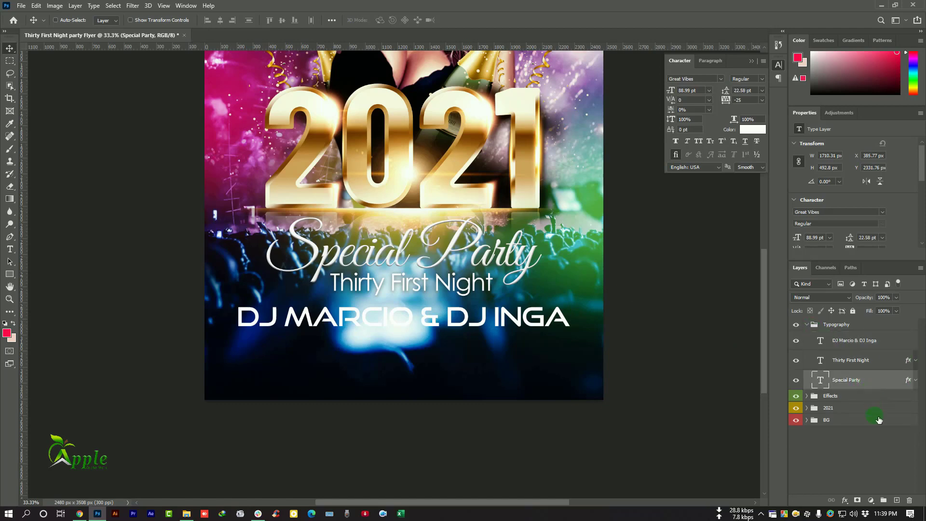
click(807, 396)
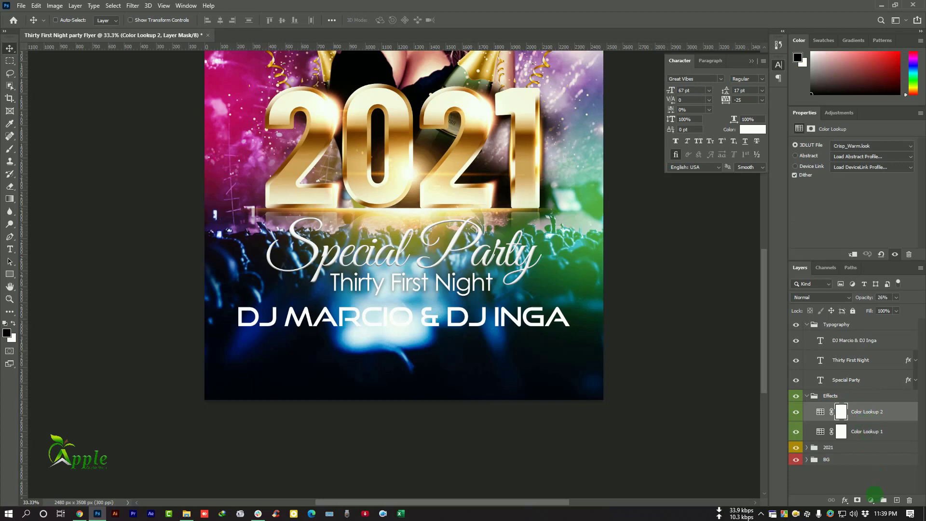
click(871, 500)
click(879, 339)
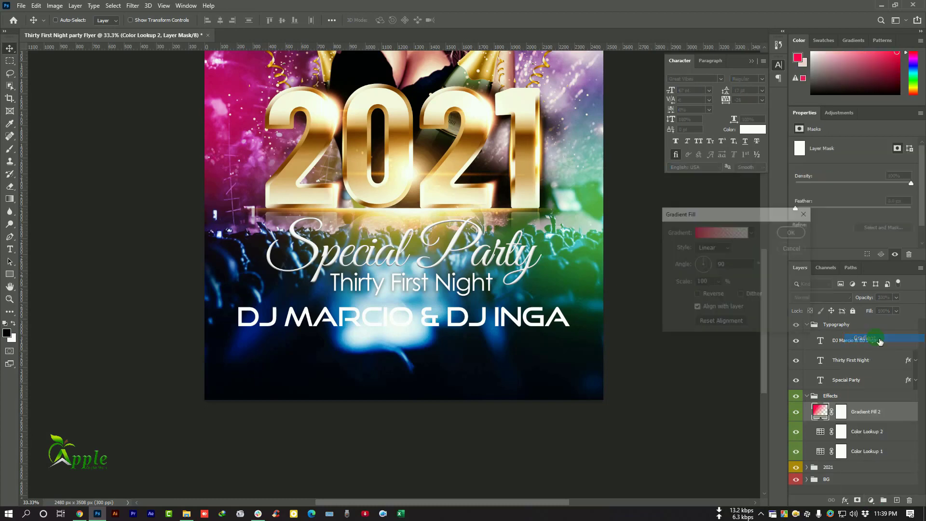
key(ctrl+minus)
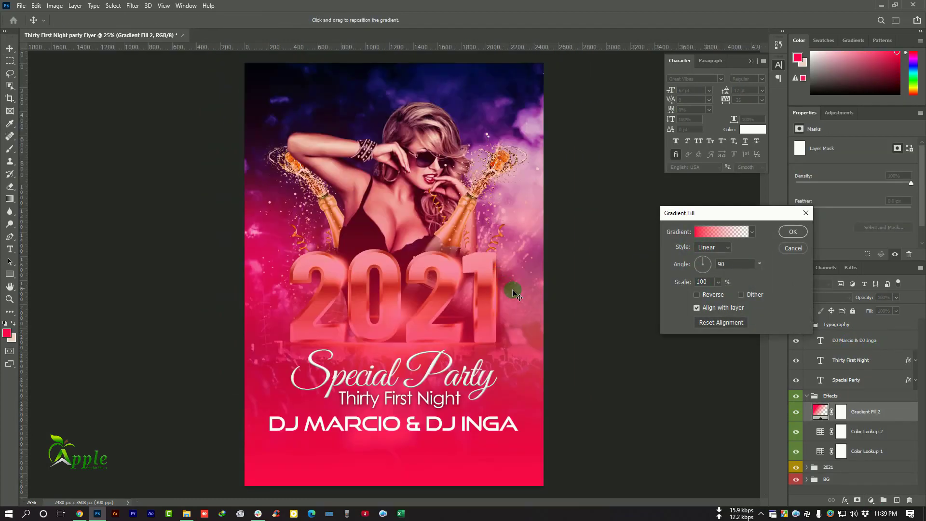
- Set the gradient's starting colour stop to black (000000)
click(701, 232)
click(667, 290)
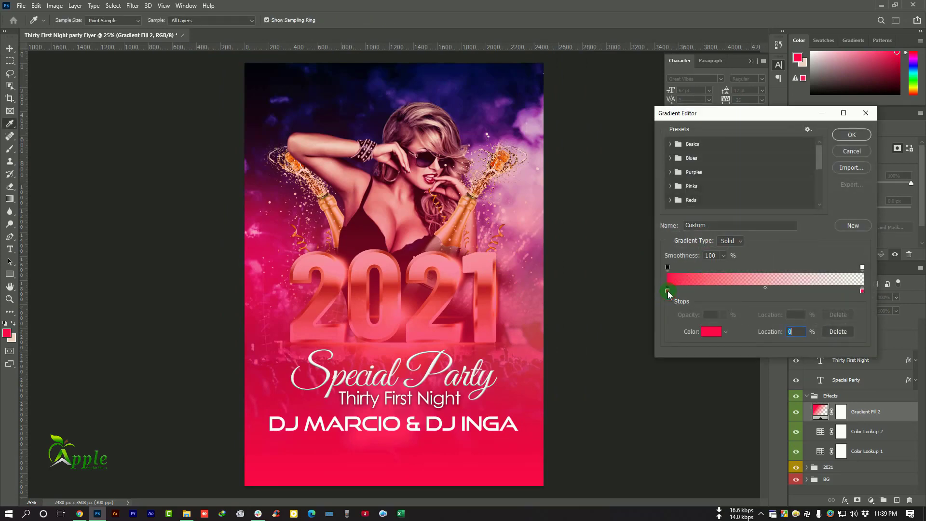
double_click(667, 290)
drag(692, 416, 637, 439)
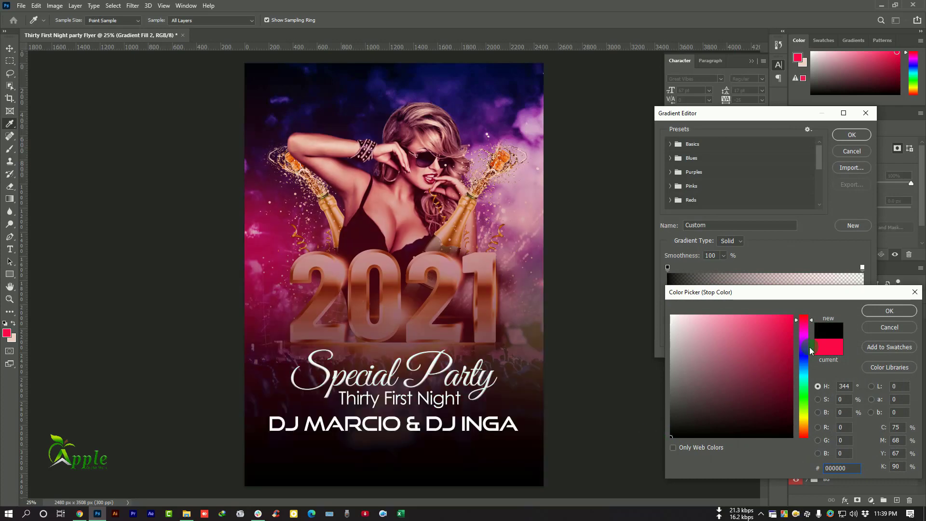
click(888, 310)
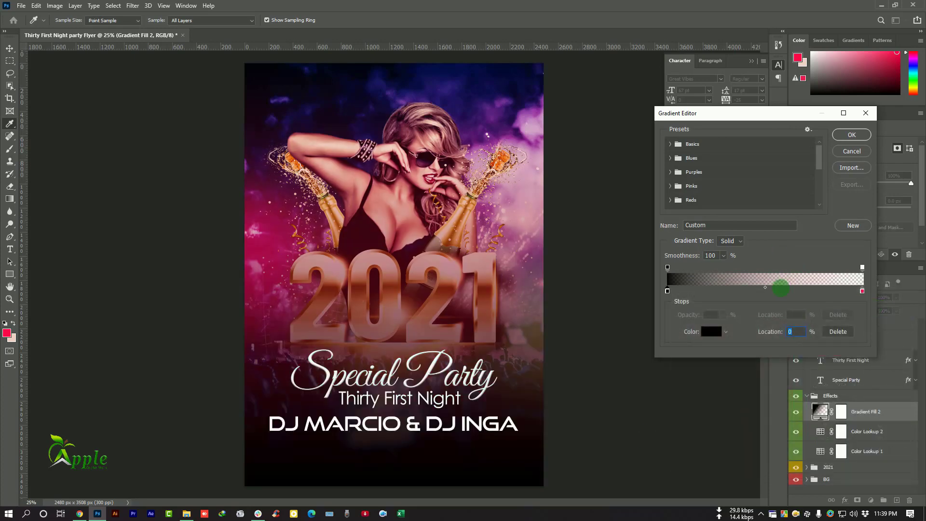
- Set the gradient's ending colour stop to black (000000) and apply the linear fill at 67% scale
double_click(861, 291)
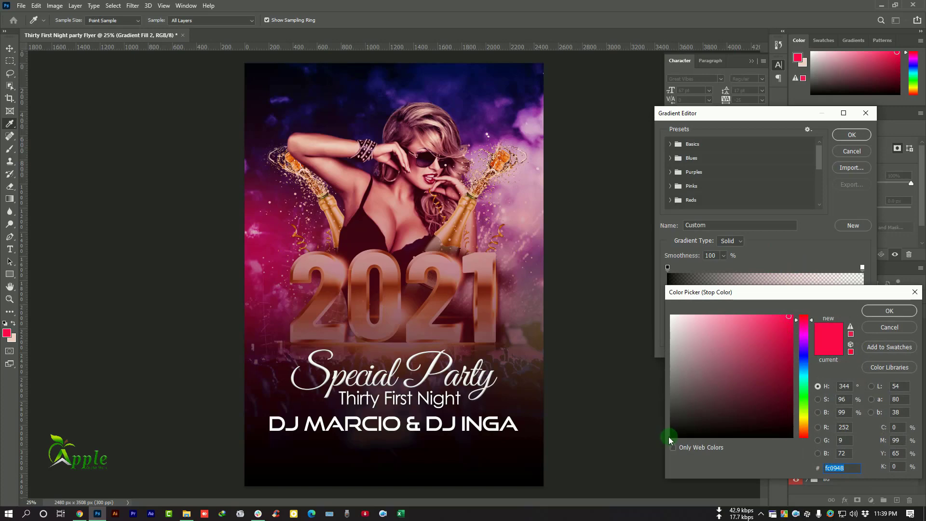
drag(668, 436, 652, 441)
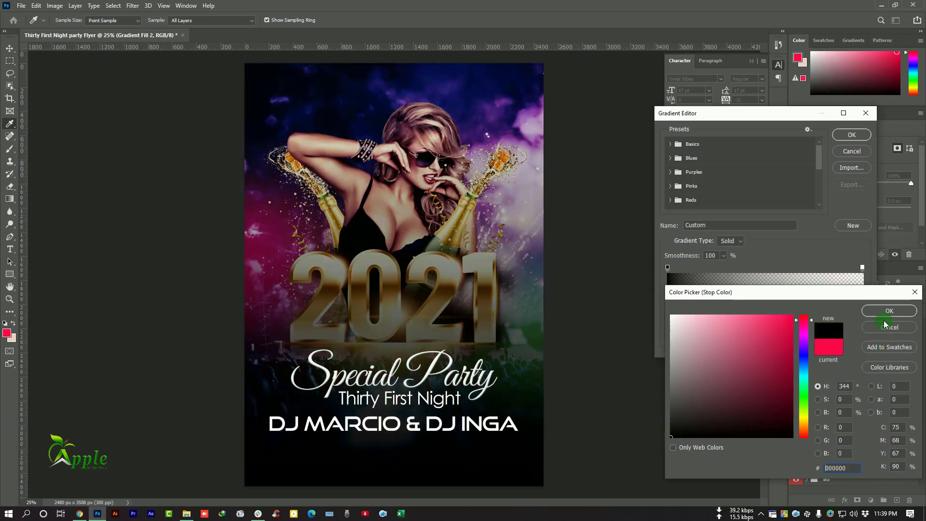
click(886, 313)
click(851, 135)
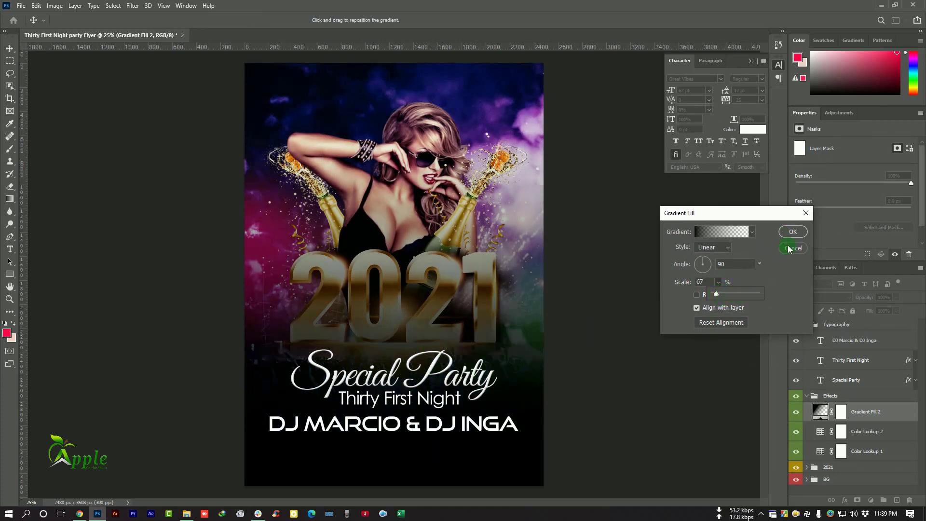
click(792, 233)
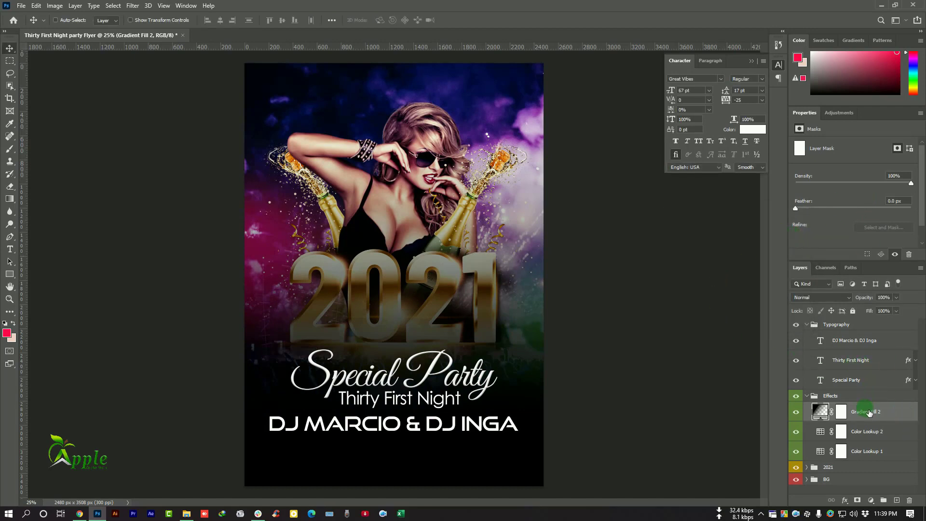
- Move the new gradient fill into the BG group between Layer 1 and Levels 1, and set its opacity to 35%
click(810, 479)
scroll(877, 398, down, 2)
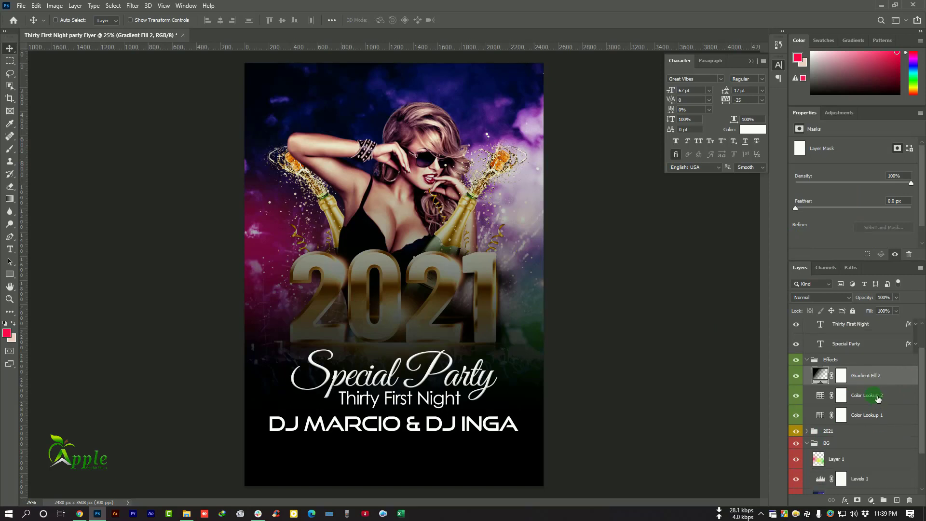
drag(872, 378, 870, 417)
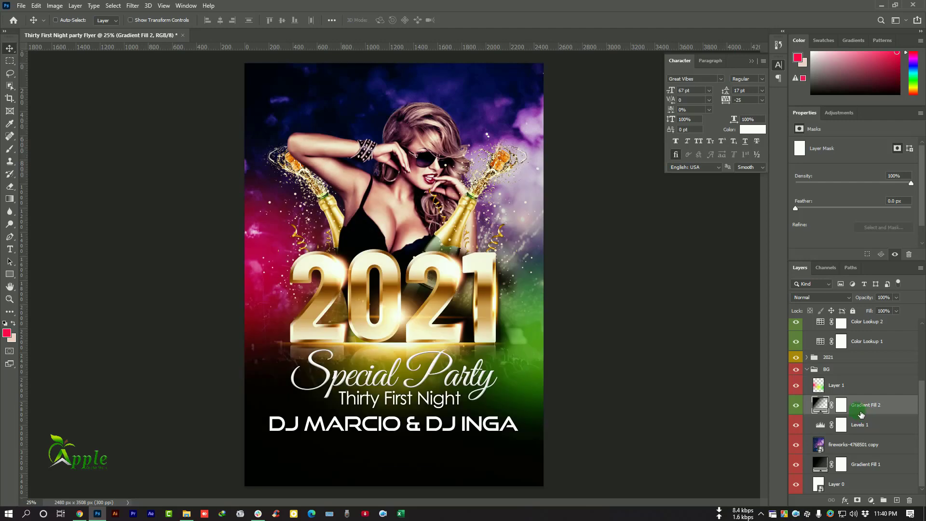
click(894, 297)
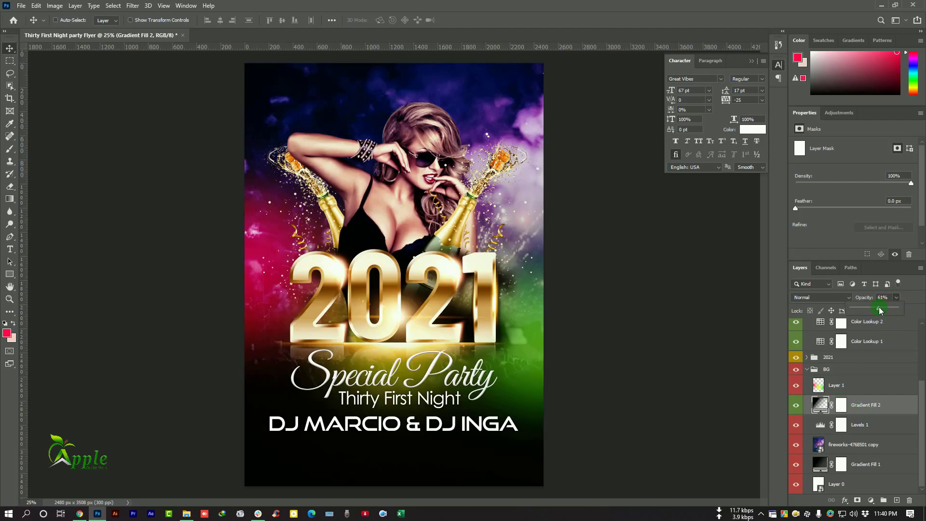
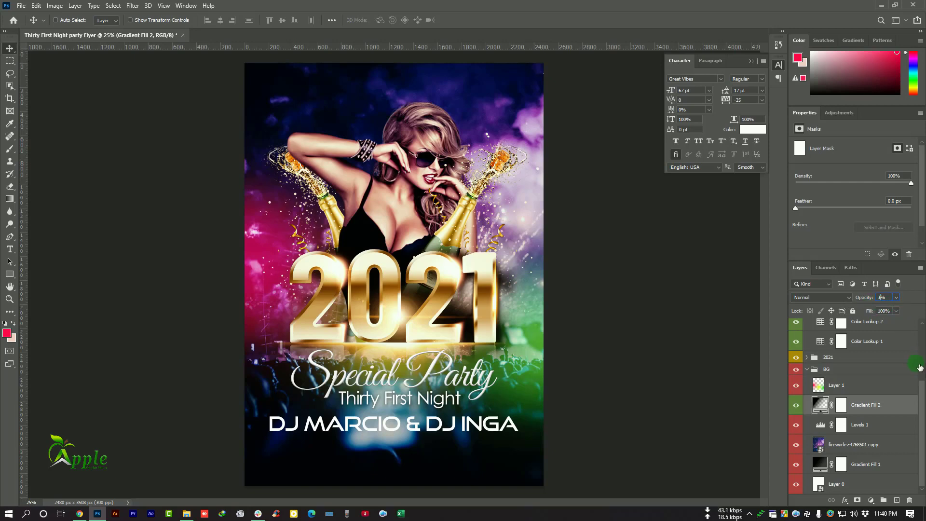
- Check the gradient fill's effect on the flyer by toggling its visibility, and collapse the BG and Effects groups
key(ctrl+minus)
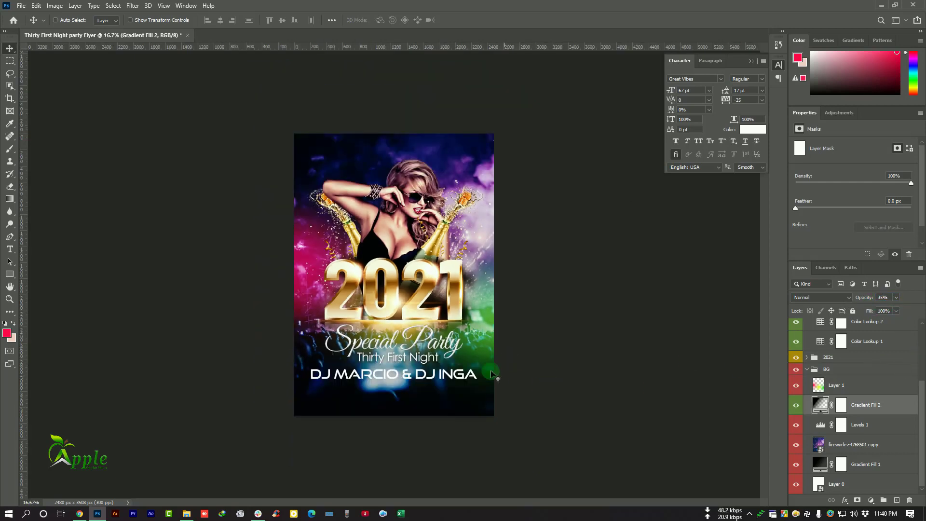
key(ctrl+plus)
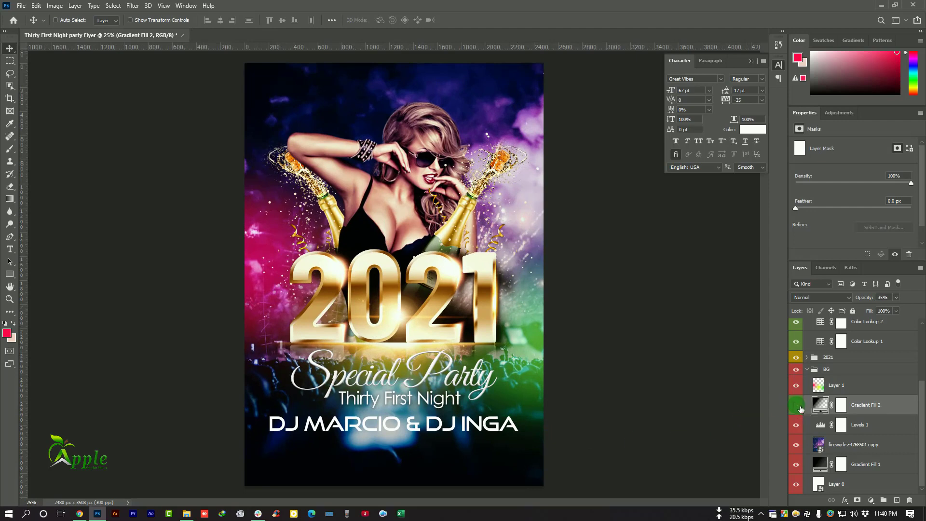
click(797, 406)
click(815, 375)
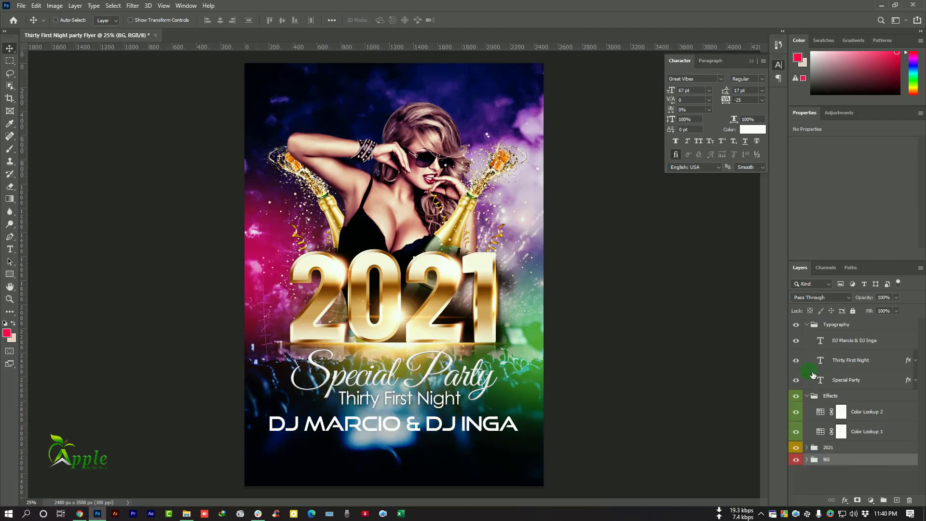
click(814, 398)
click(808, 398)
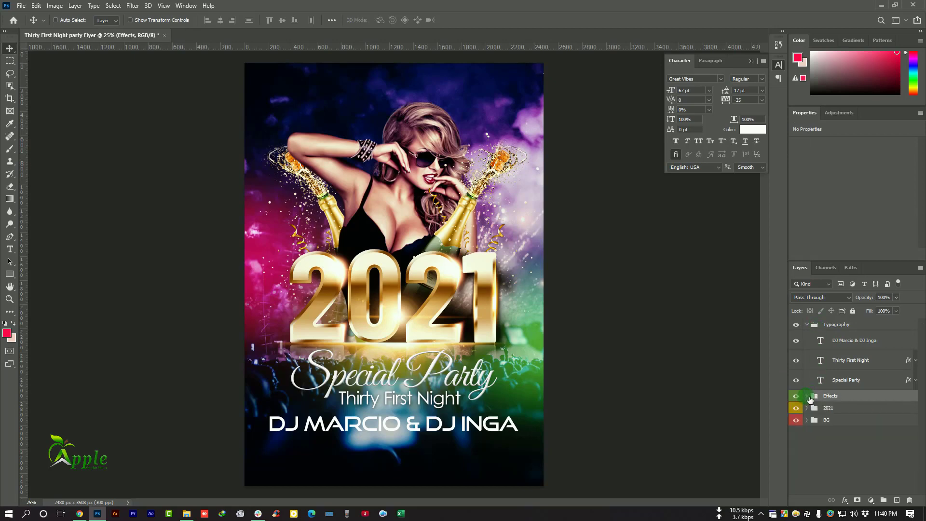
- Select the whole canvas and centre the DJ names text horizontally on it
click(849, 348)
click(113, 6)
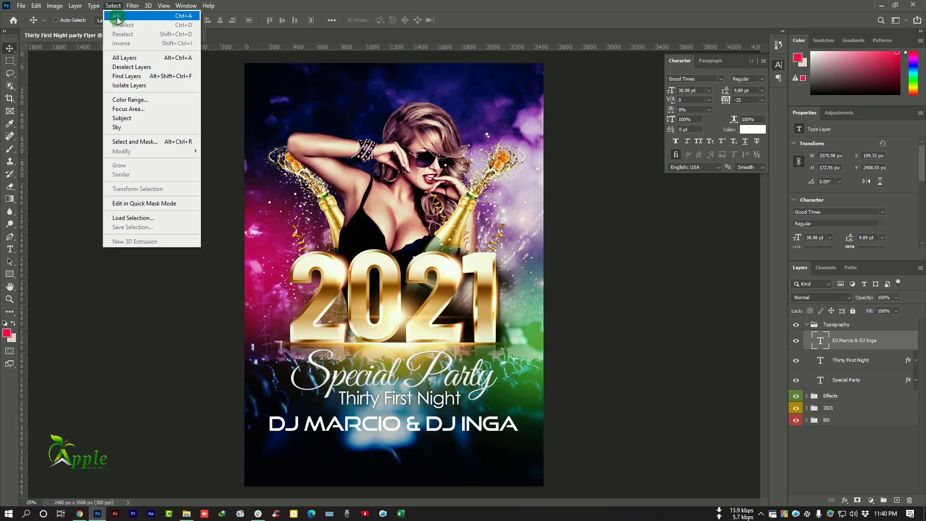
click(117, 18)
click(220, 21)
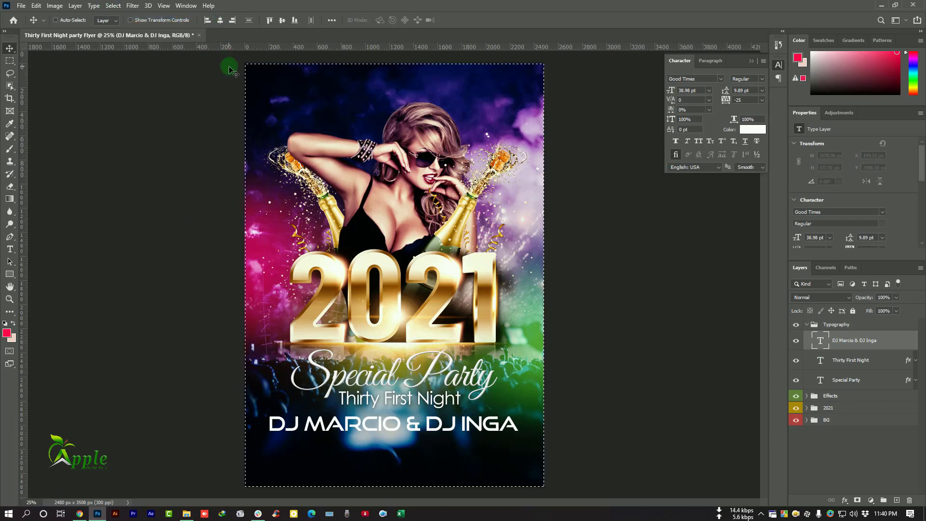
- Clear the canvas selection and add a Lorem Ipsum paragraph text box about 2123 by 288 px beneath the DJ names
click(112, 5)
click(118, 25)
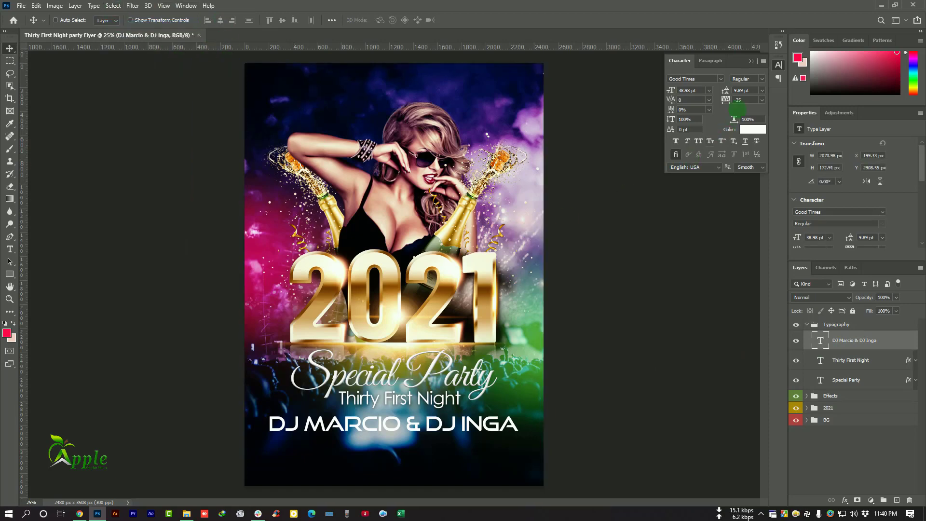
click(751, 61)
scroll(388, 443, up, 1)
drag(421, 455, 424, 389)
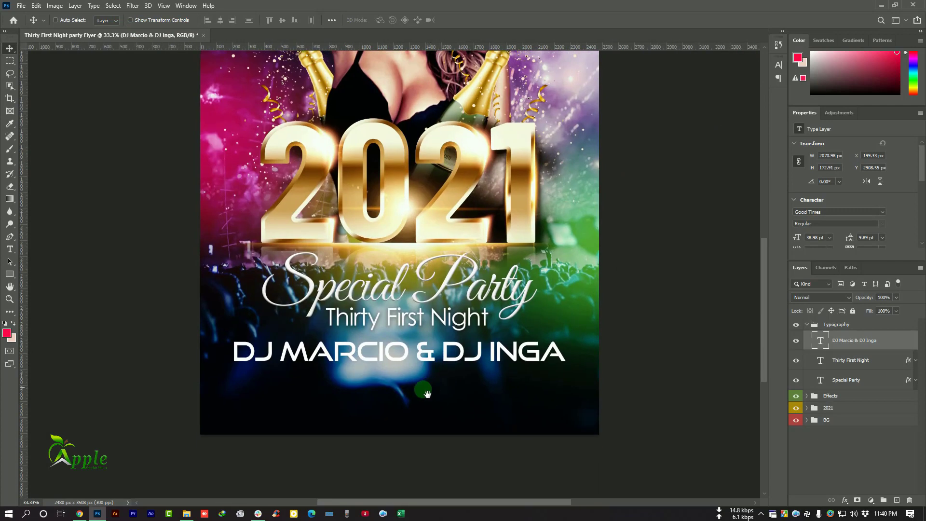
key(t)
drag(236, 375, 567, 423)
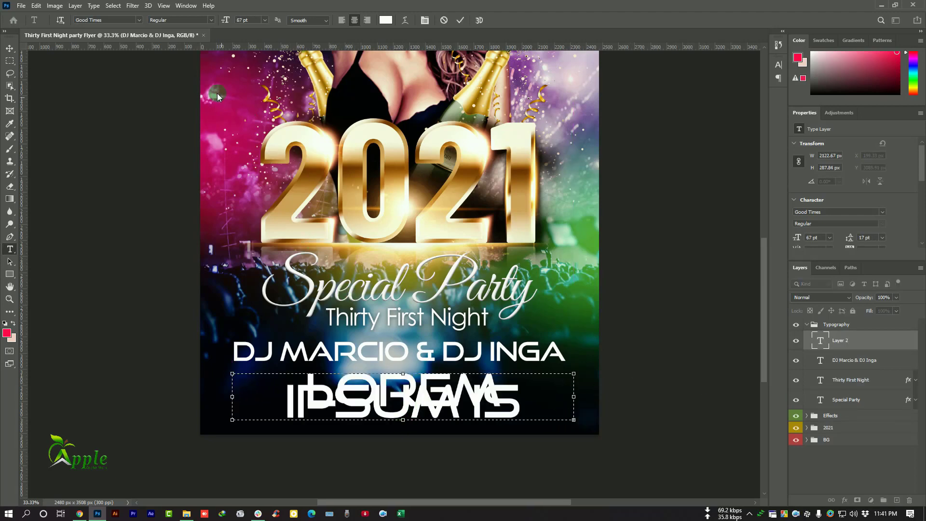
- Format all of the paragraph text in Century Gothic at 12 pt with 15 pt leading
click(121, 6)
click(124, 15)
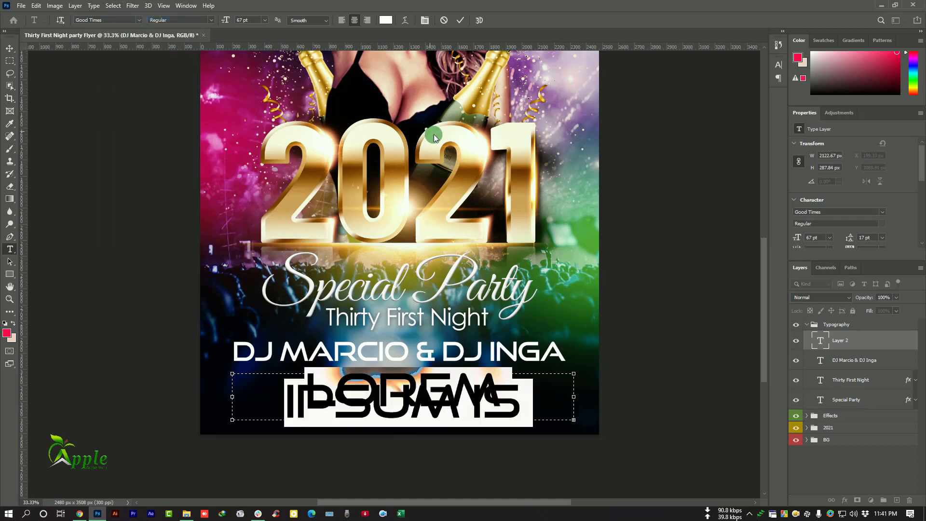
click(777, 64)
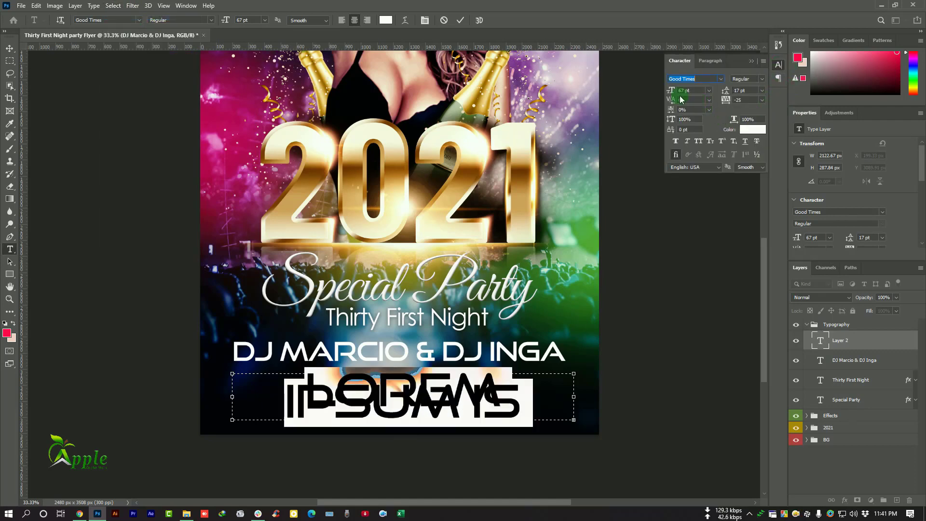
drag(671, 93, 645, 94)
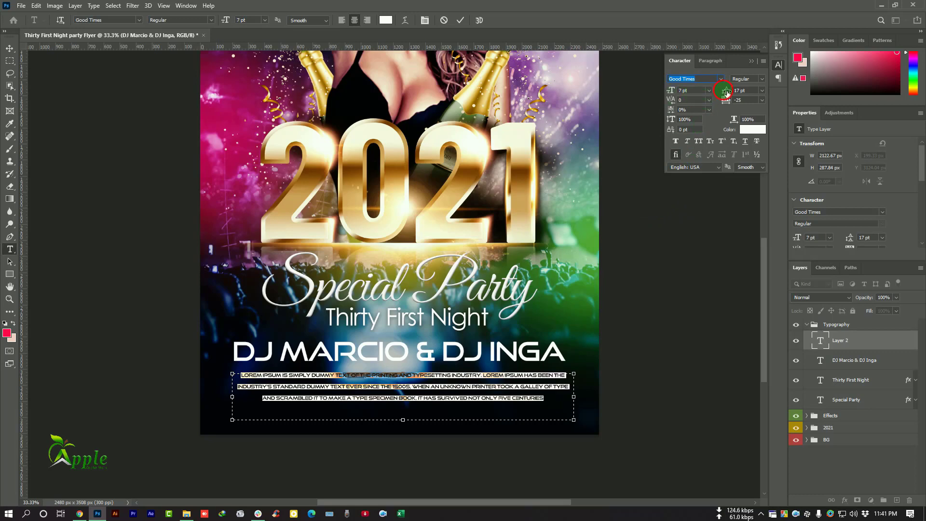
drag(726, 92, 719, 95)
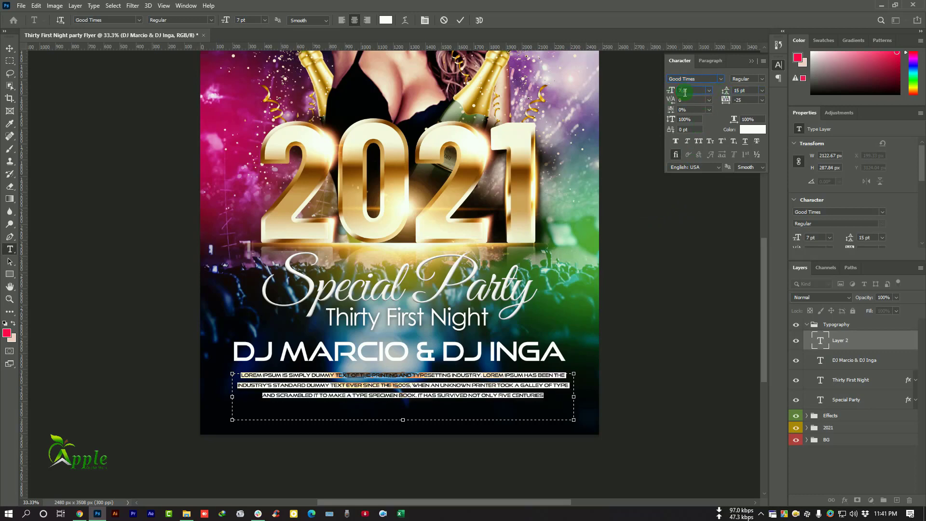
key(Return)
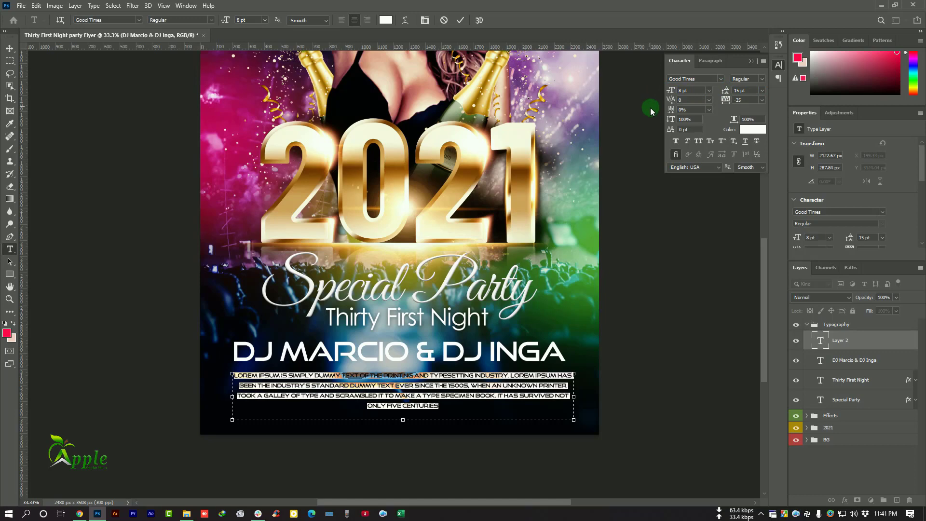
click(720, 79)
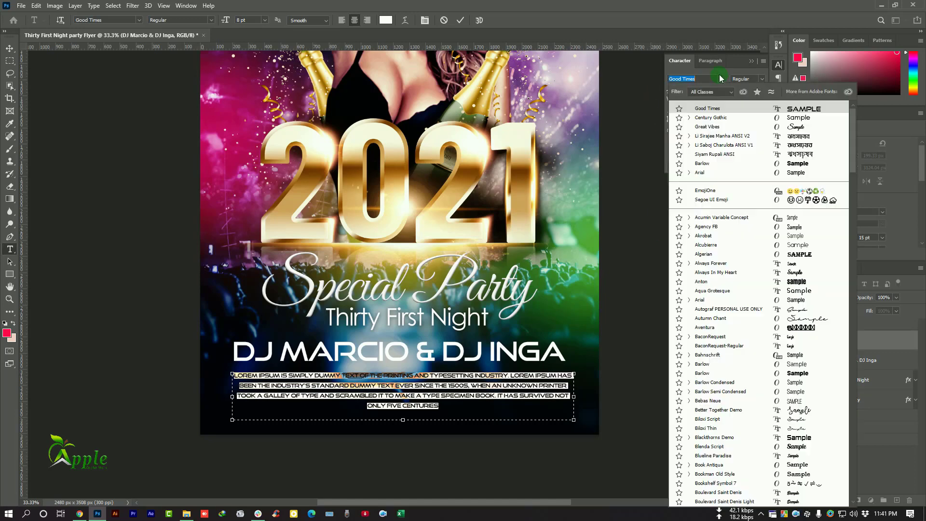
click(727, 118)
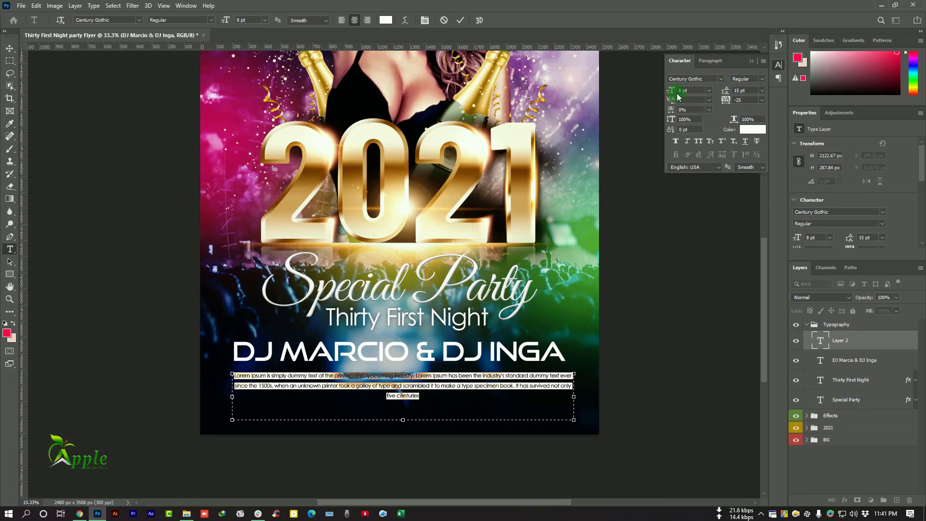
drag(674, 93, 676, 95)
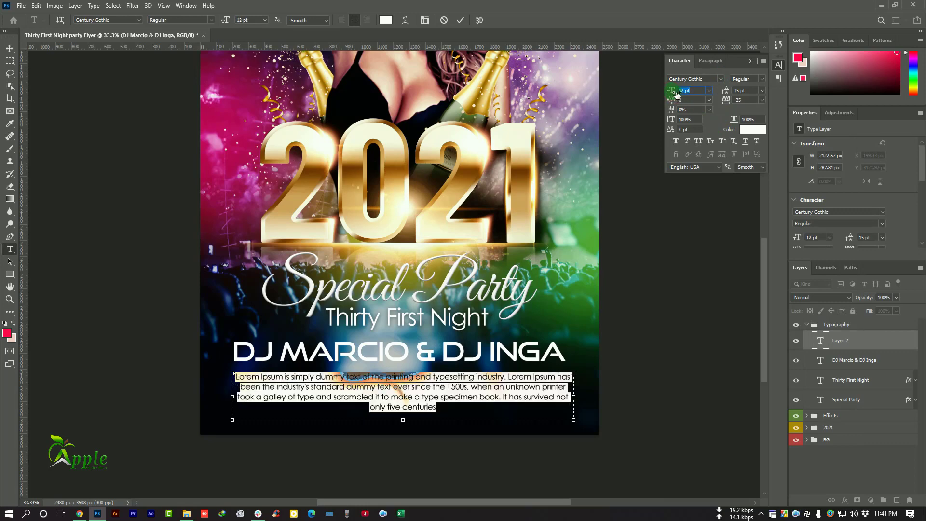
- Separate "It has survived not only five centuries" with two line breaks and shorten the text box to end after "specimen book."
click(438, 408)
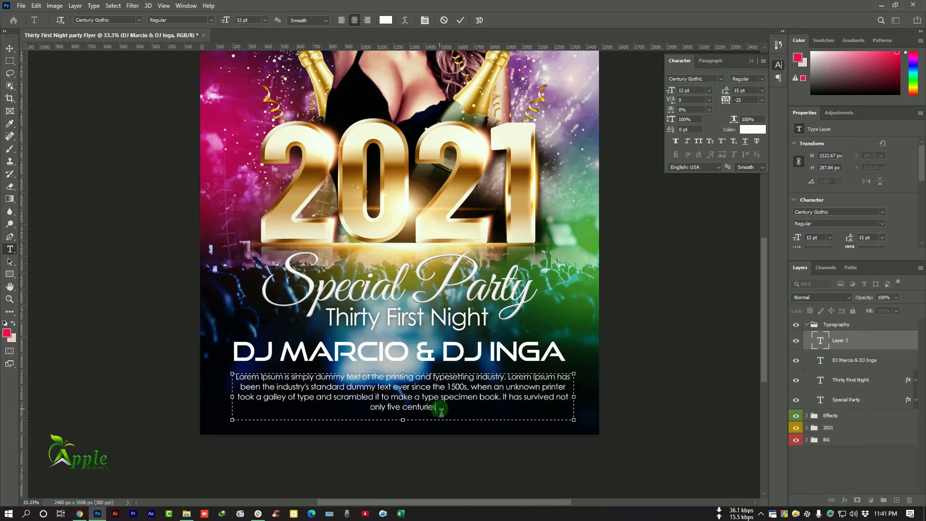
click(503, 397)
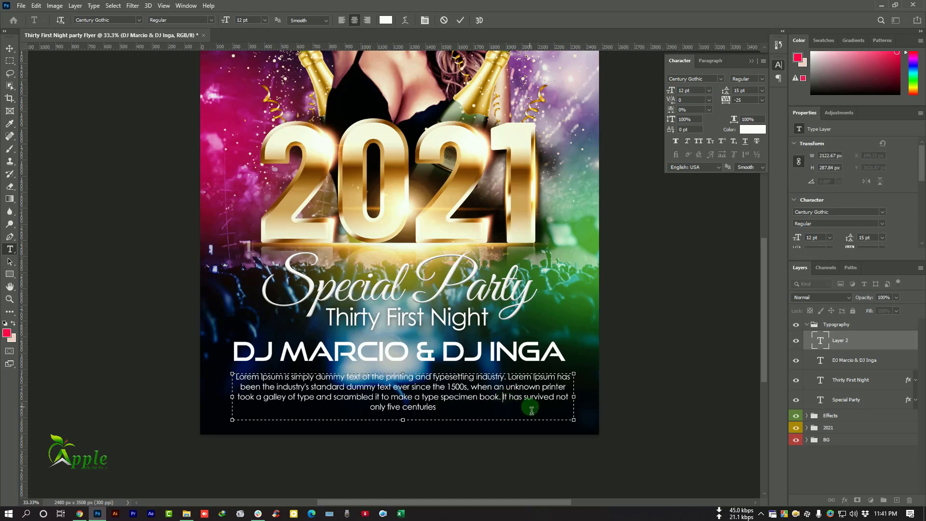
key(BackSpace)
key(Return)
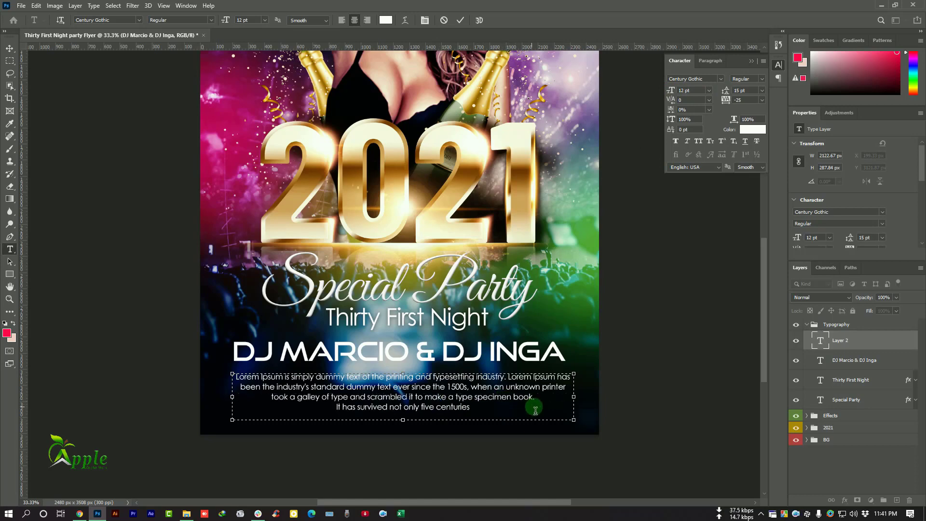
key(Return)
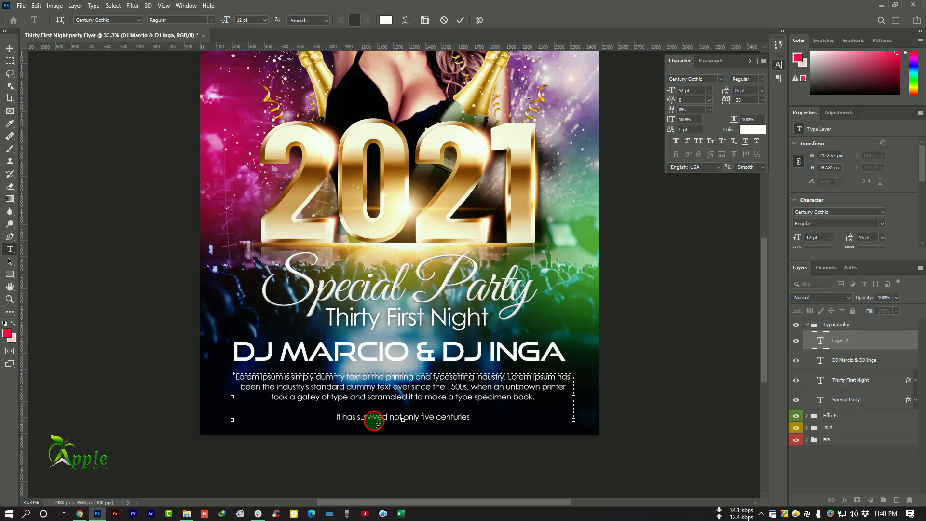
drag(374, 421, 373, 406)
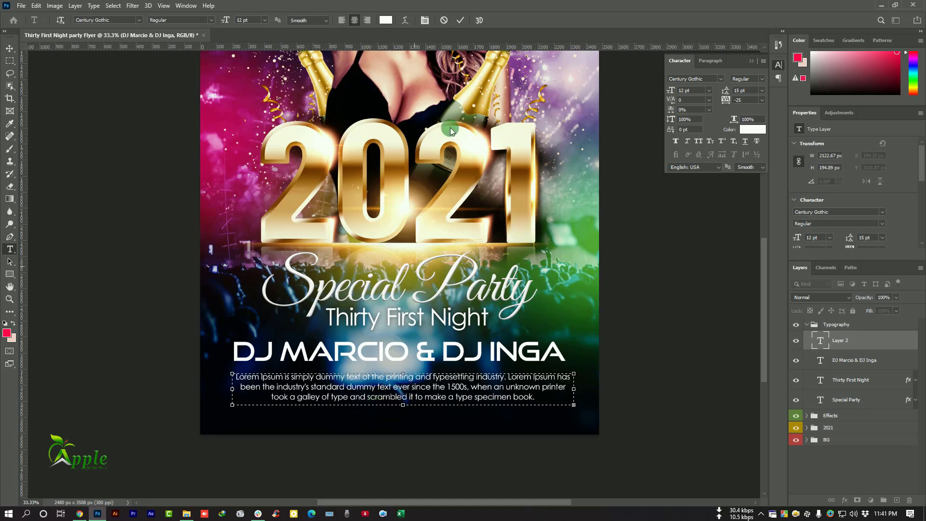
click(461, 20)
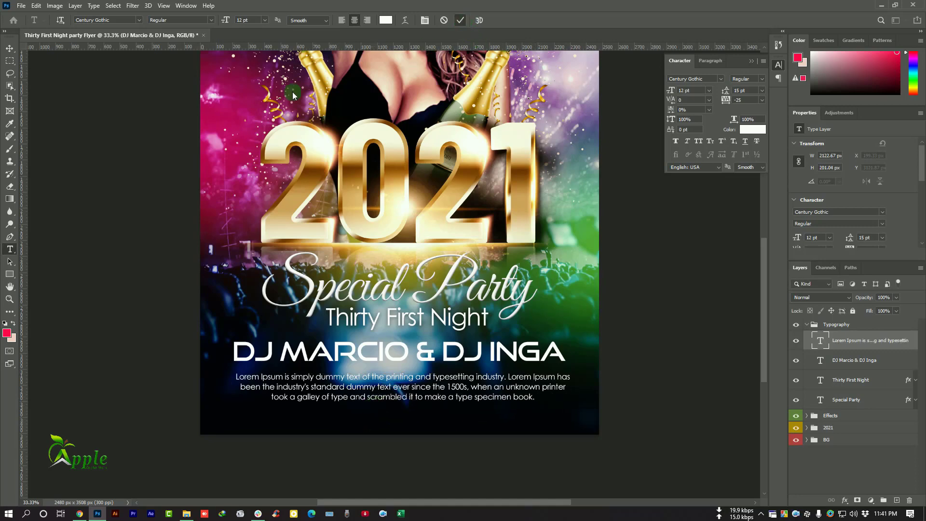
- Move the paragraph slightly closer to the DJ names, centre it horizontally on the whole canvas, and clear the selection
click(9, 48)
scroll(417, 394, up, 1)
drag(419, 394, 415, 345)
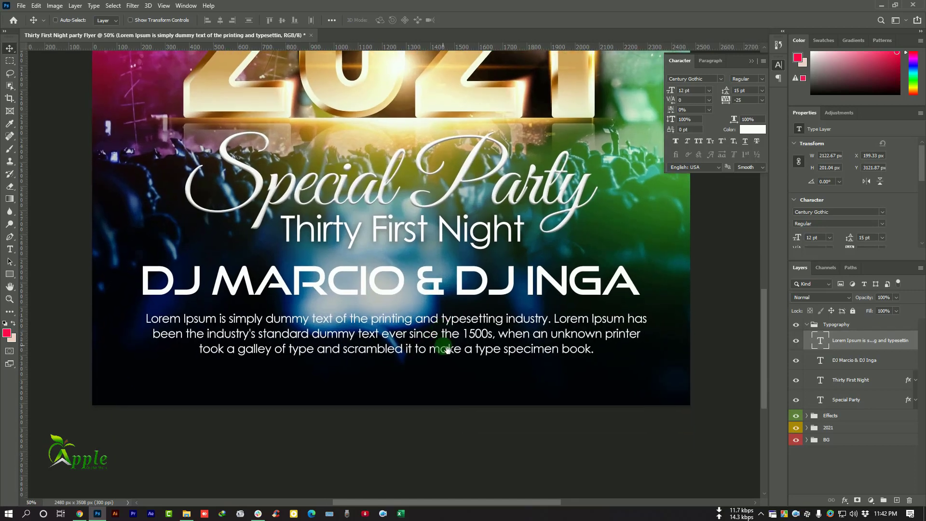
drag(534, 328, 527, 327)
click(112, 6)
click(118, 21)
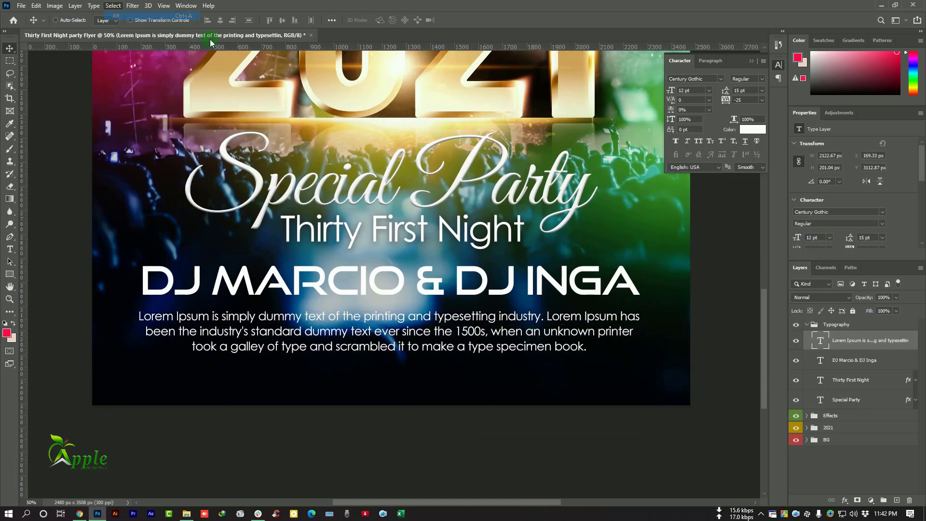
click(221, 20)
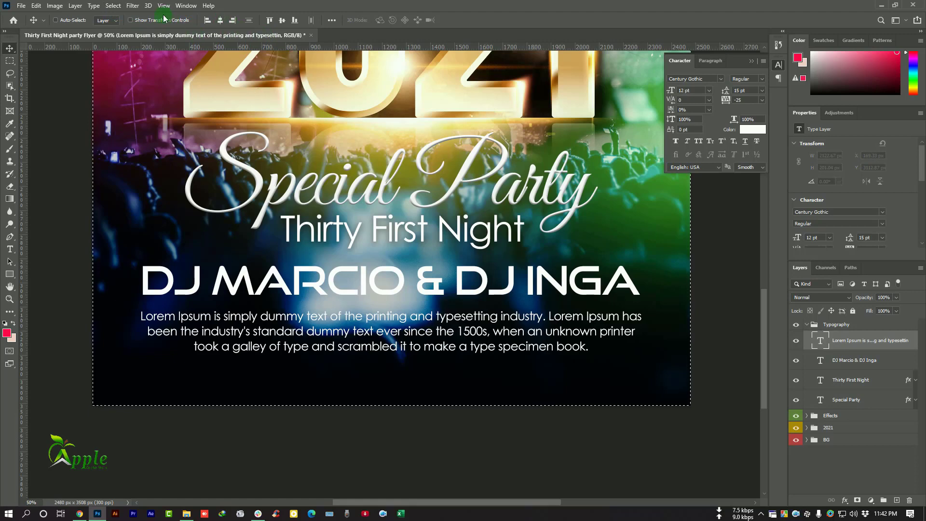
click(113, 6)
click(121, 32)
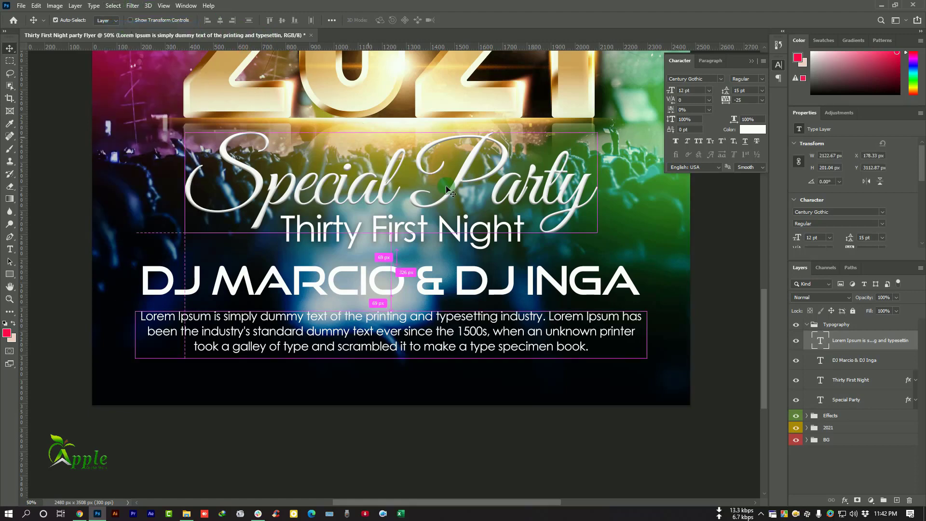
- Select the DJ names and paragraph text layers together and move them slightly lower on the flyer
key(ctrl+minus)
click(778, 64)
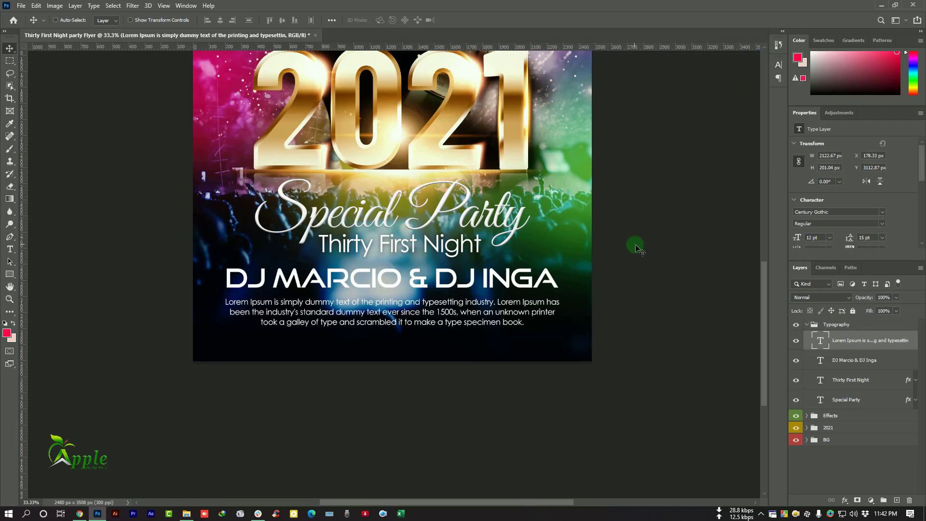
ctrl+click(854, 364)
drag(511, 256, 534, 268)
key(ctrl+minus)
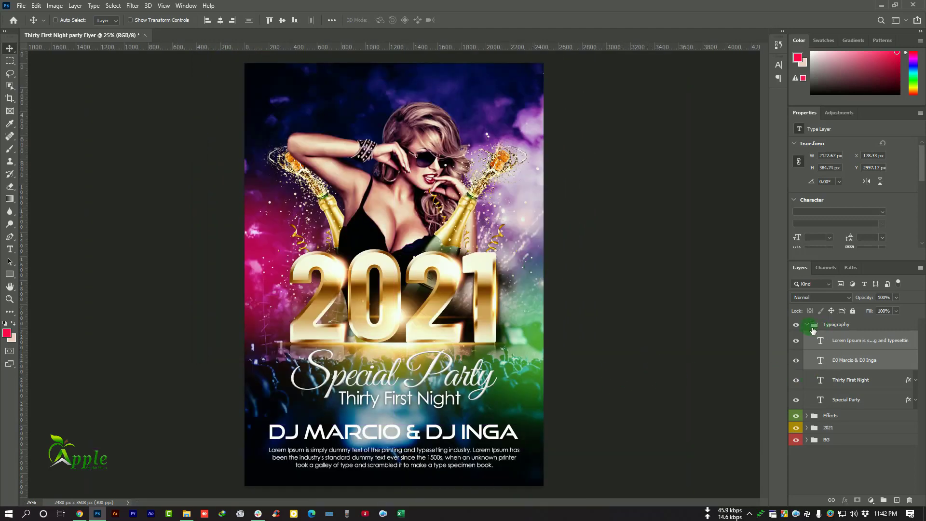
- Scale the Thirty First Night and Special Party text layers together to about 104%
click(850, 380)
ctrl+click(819, 399)
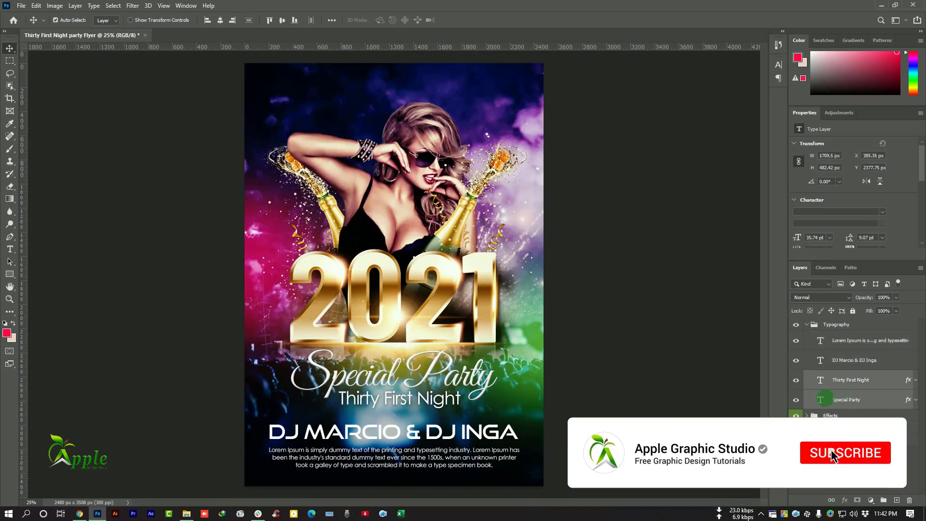
key(ctrl+t)
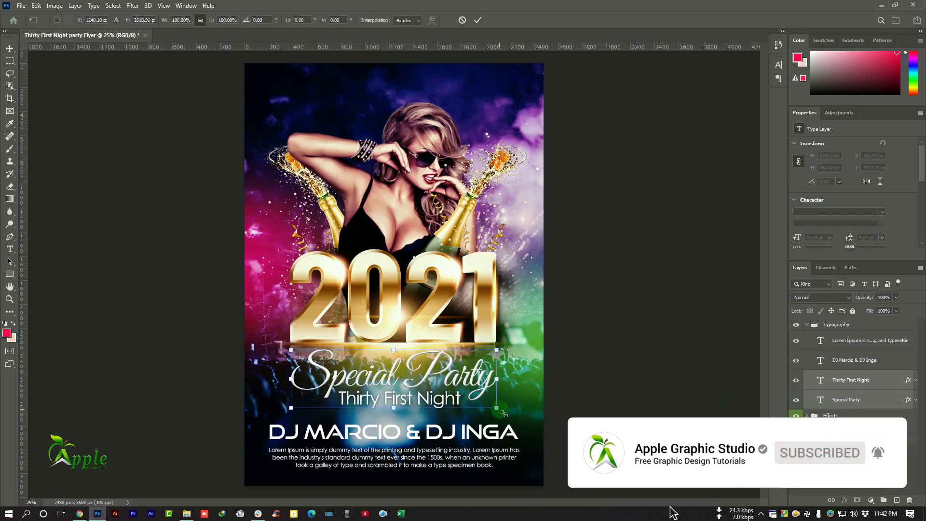
drag(503, 413, 508, 416)
click(477, 19)
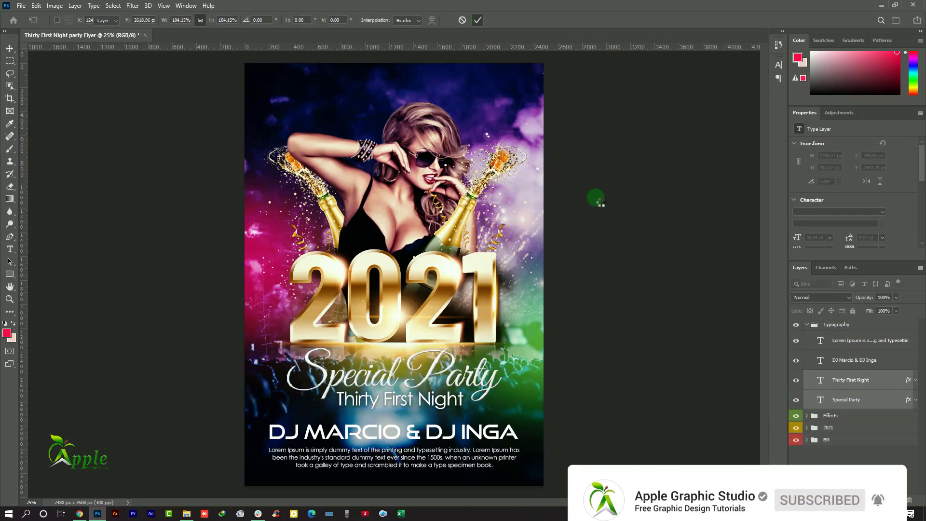
- Add the 2021 group to the selected party title layers and move them all slightly higher on the flyer
click(835, 428)
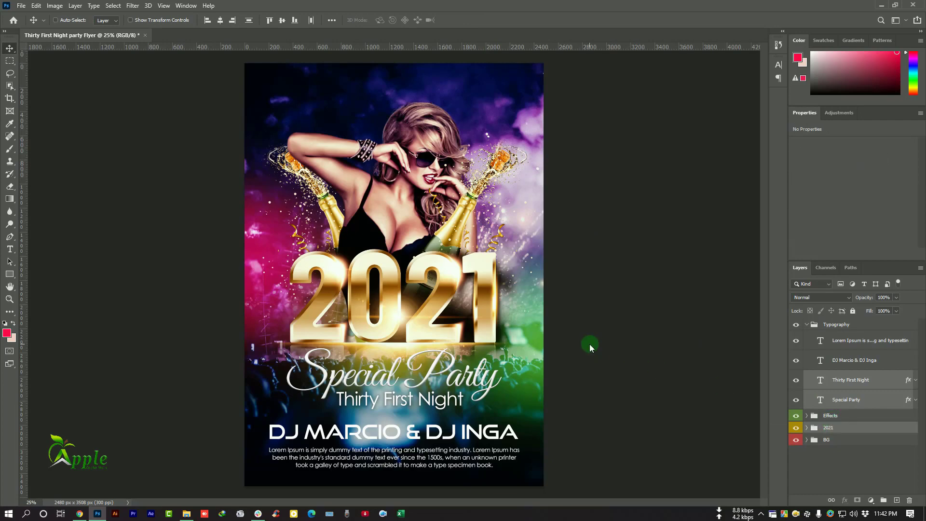
key(Up)
key(Up)
key(Up)
key(Up)
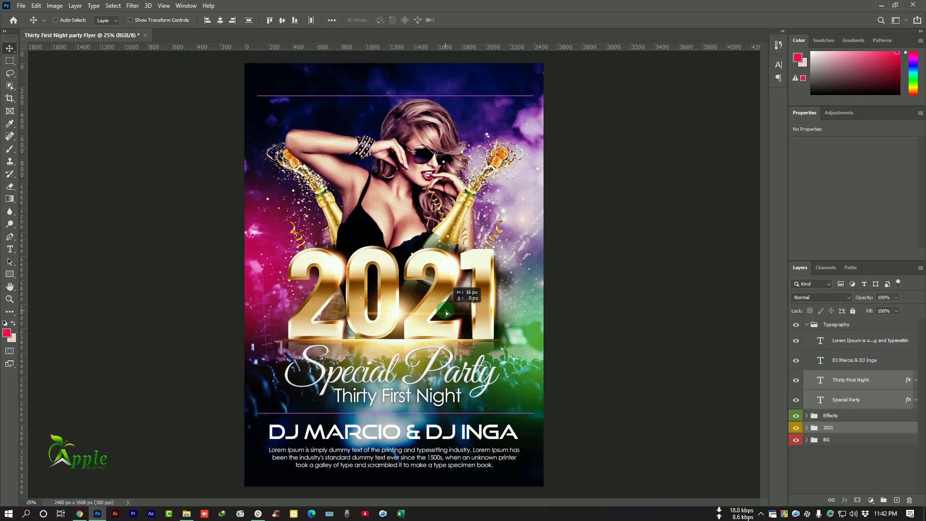
drag(446, 317, 446, 309)
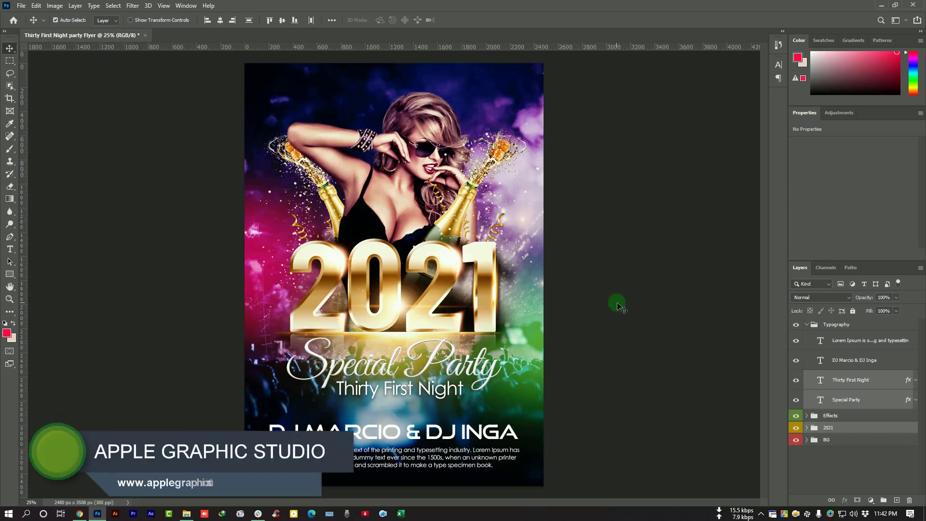
key(ctrl+minus)
key(ctrl+plus)
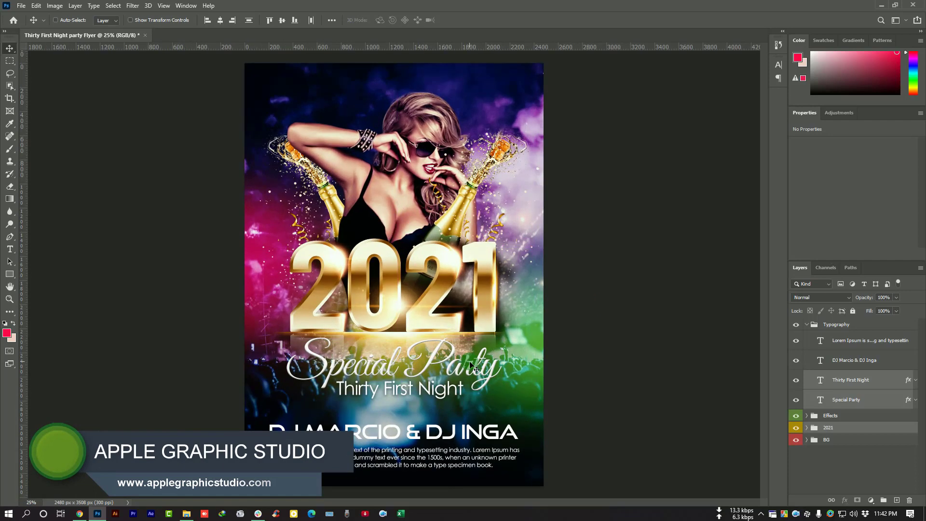
- Collapse the Typography group and place 3.png from the Abstract Light Image folder above it, covering the upper part of the flyer
click(815, 325)
click(806, 324)
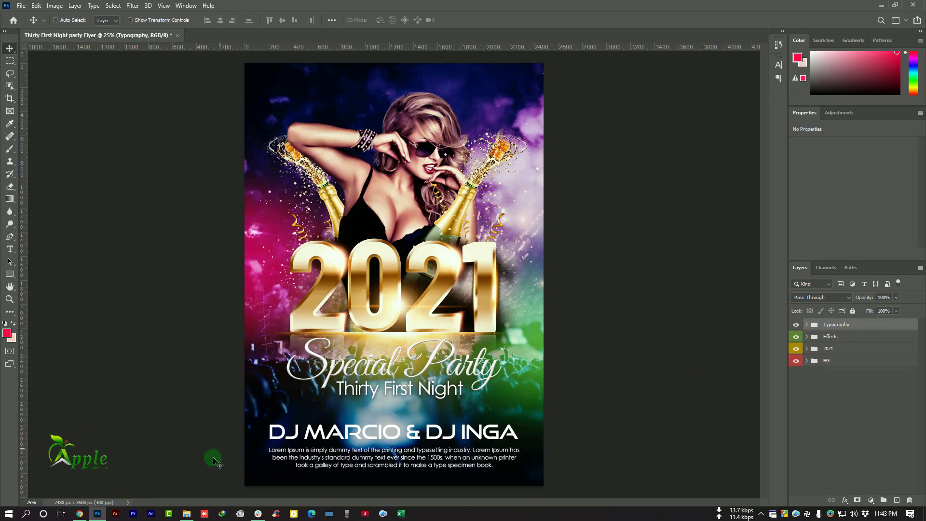
click(186, 514)
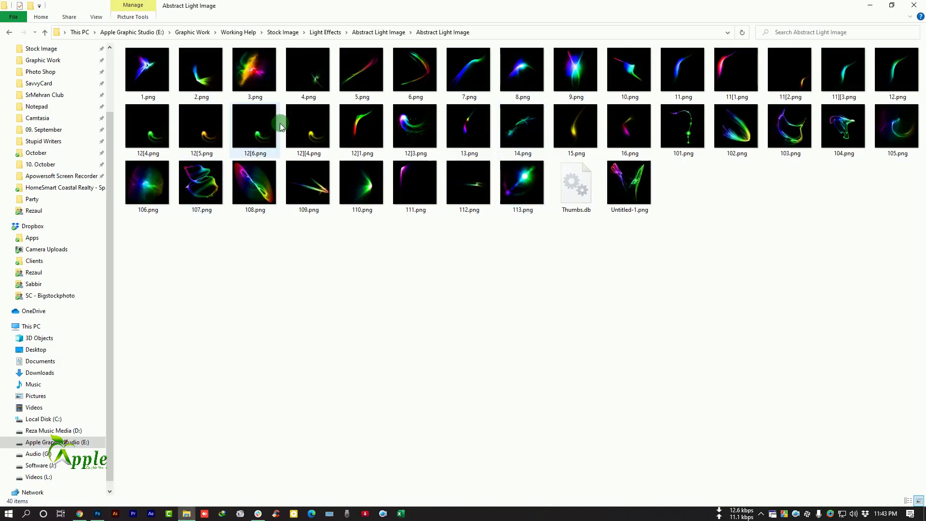
drag(254, 73, 364, 204)
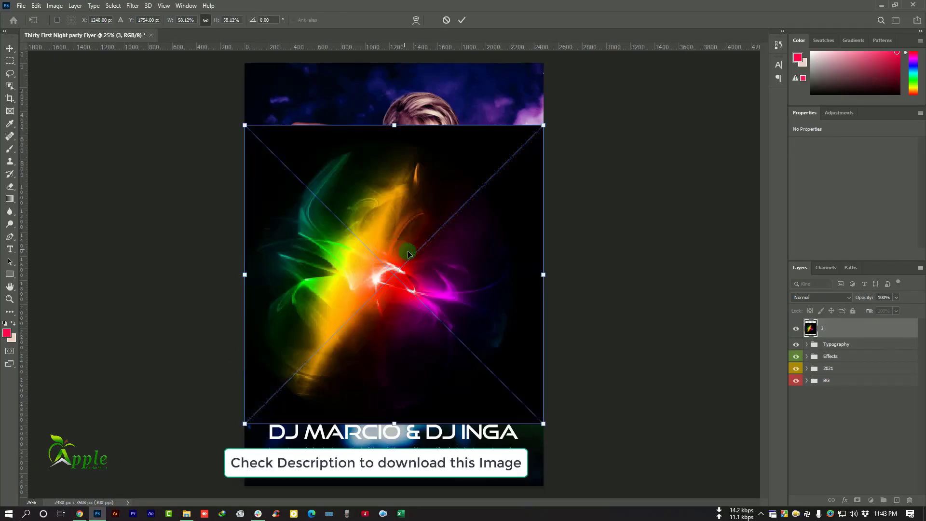
drag(424, 255, 412, 183)
click(463, 20)
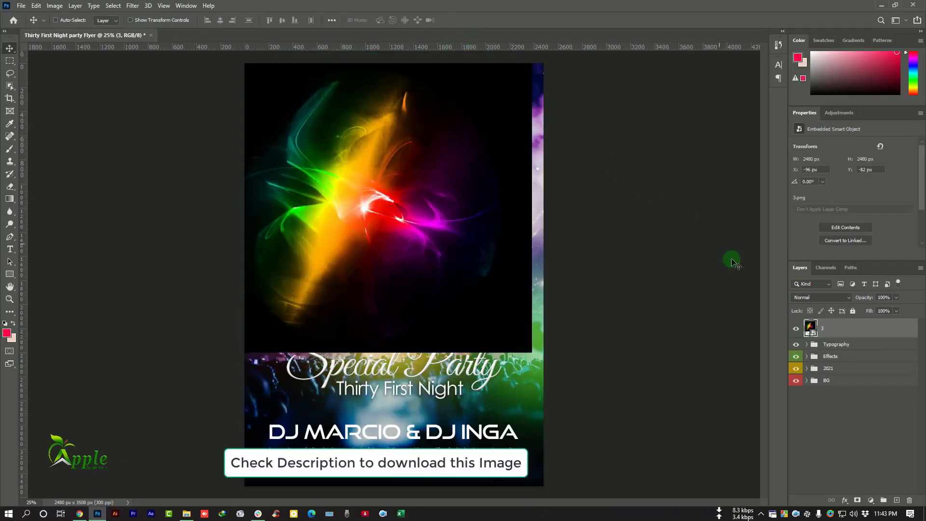
- Set the light image layer's blend mode to Screen and move it down over the 2021 numerals
click(826, 297)
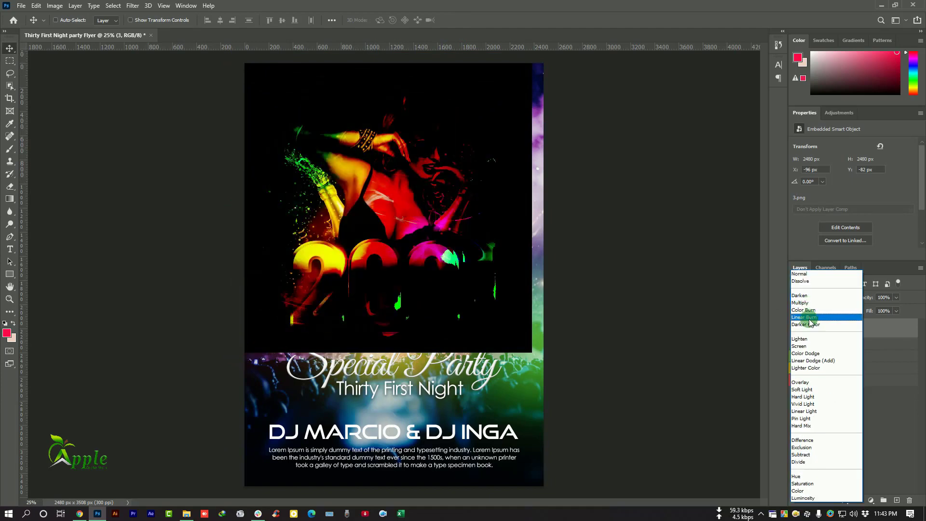
click(796, 346)
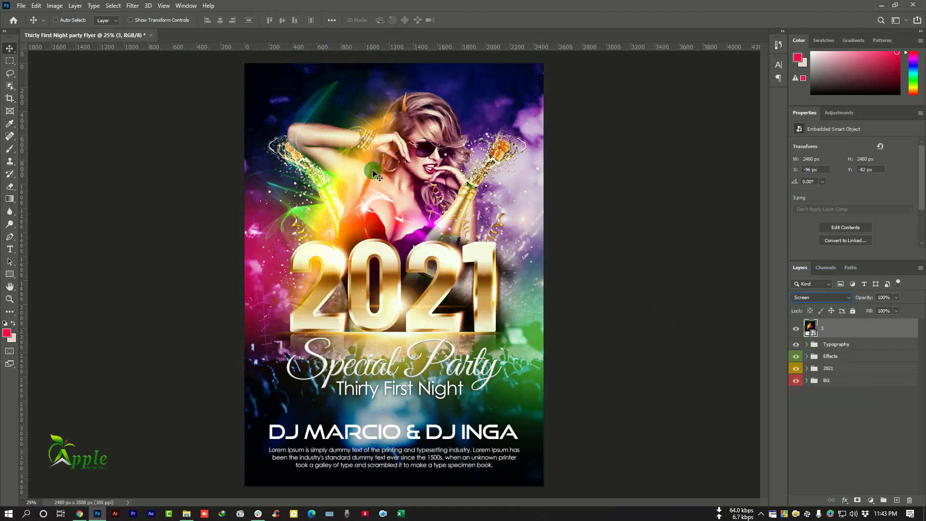
drag(374, 172, 468, 225)
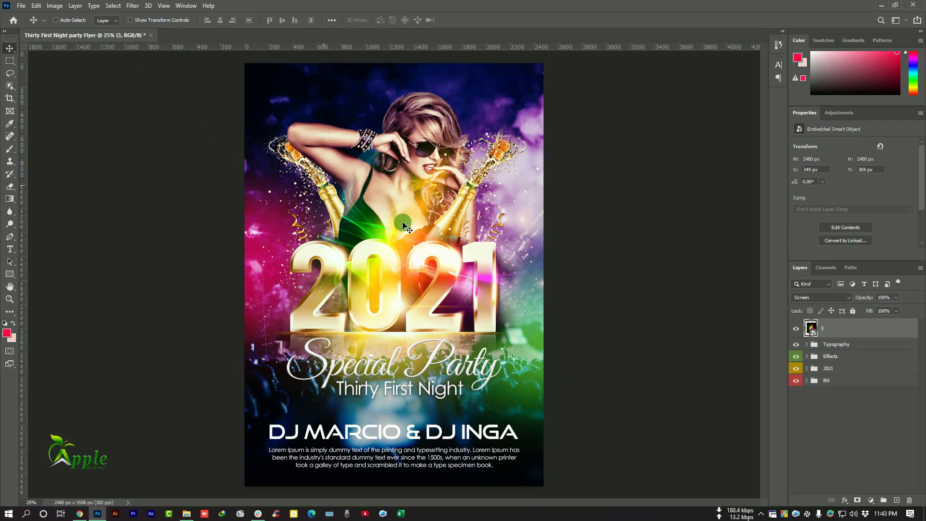
- Move light layer 3 into the 2021 group above the 2021 numerals layer and shift the glow lower over the numerals
click(812, 382)
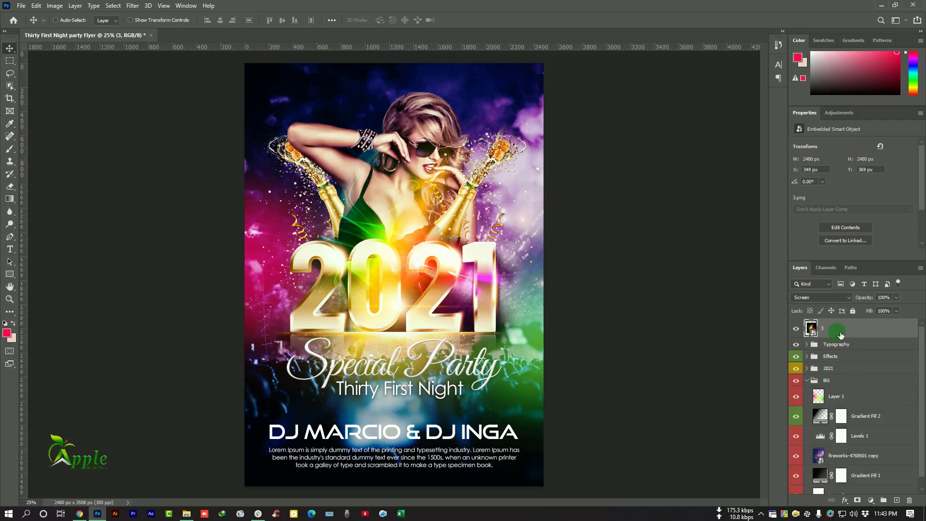
click(809, 381)
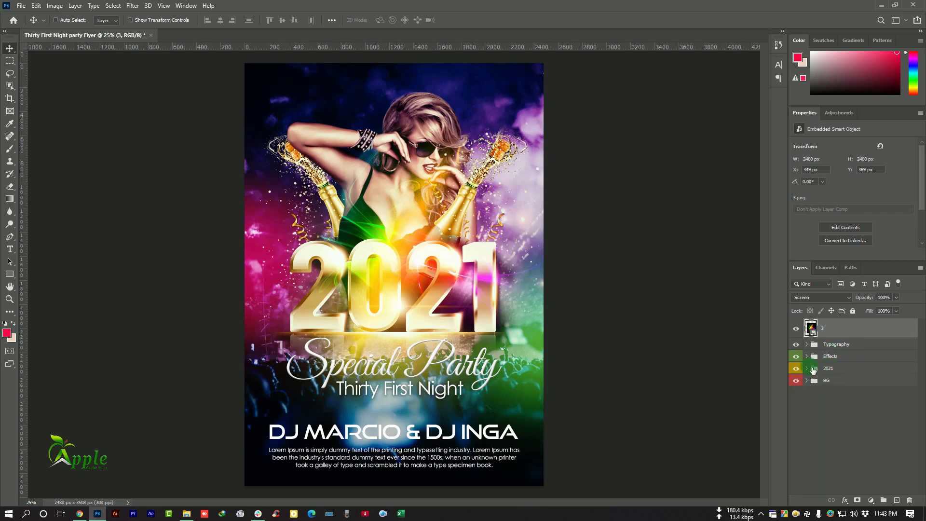
click(813, 370)
drag(844, 329, 852, 378)
drag(458, 249, 439, 271)
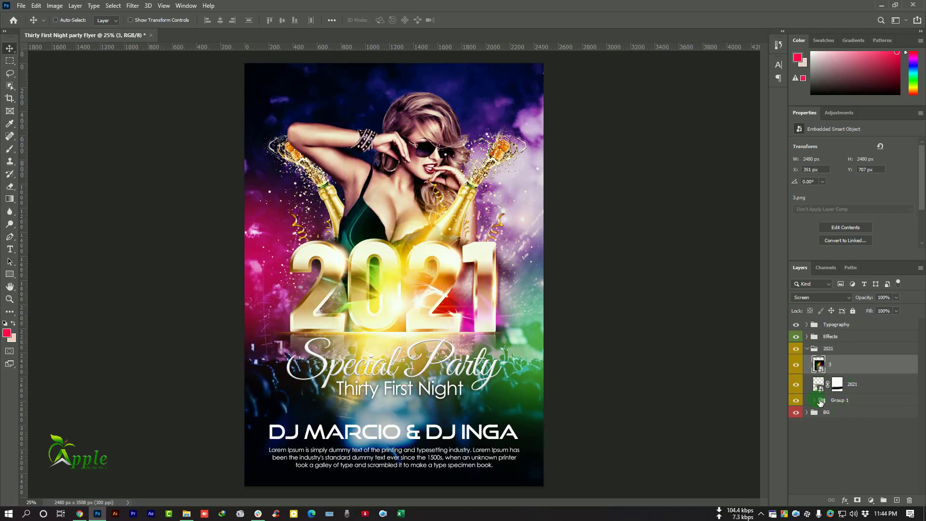
- Move light layer 3 into Group 1 directly below Party copy and reposition the glow up over the woman
click(814, 400)
drag(851, 364, 862, 415)
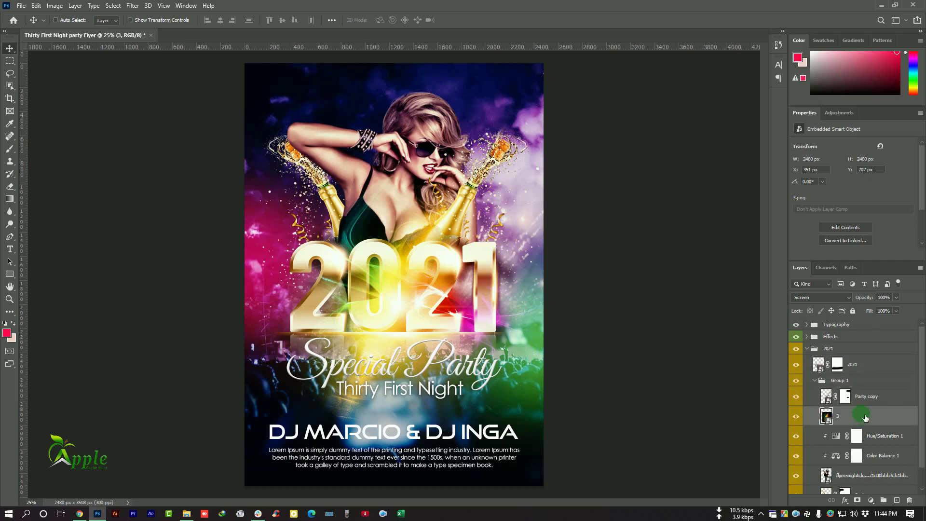
drag(488, 282, 475, 220)
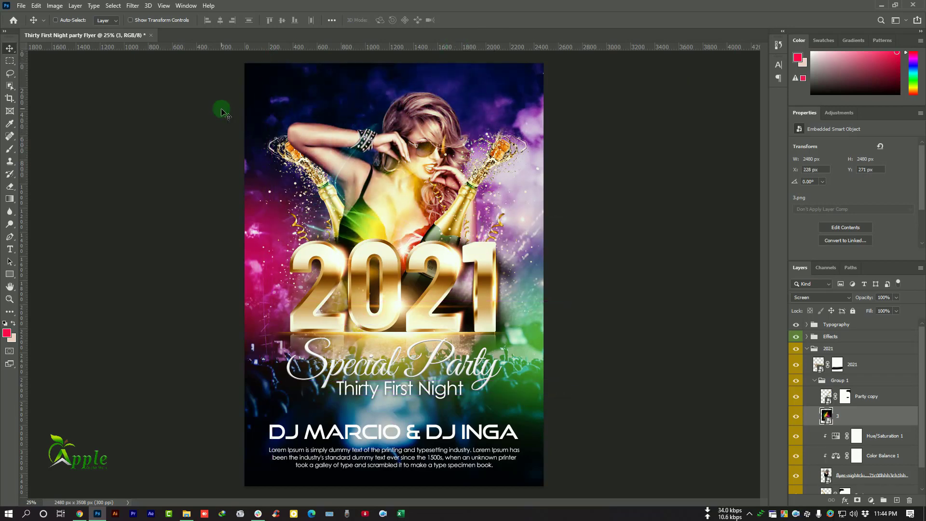
- Apply a strong Gaussian Blur to light layer 3 and shift the glow up and left across the woman's shoulder and chest
click(128, 3)
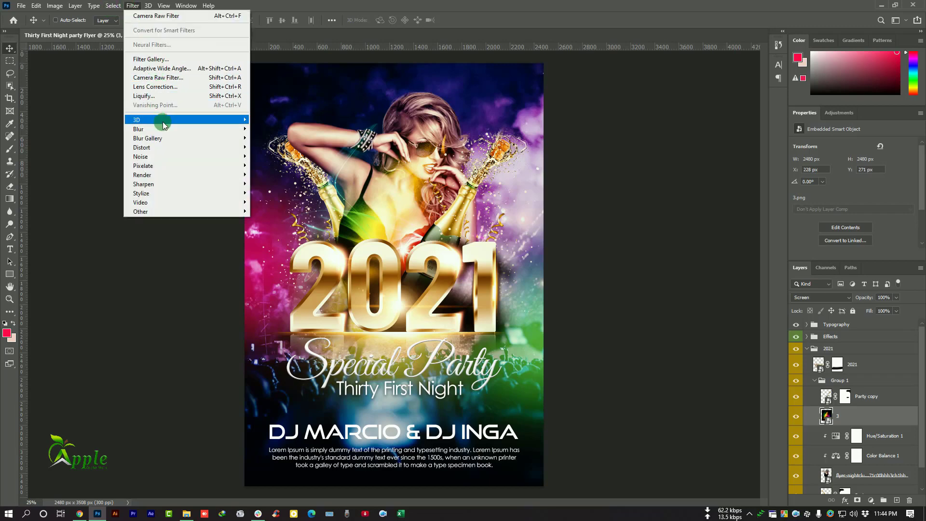
mouse_move(236, 128)
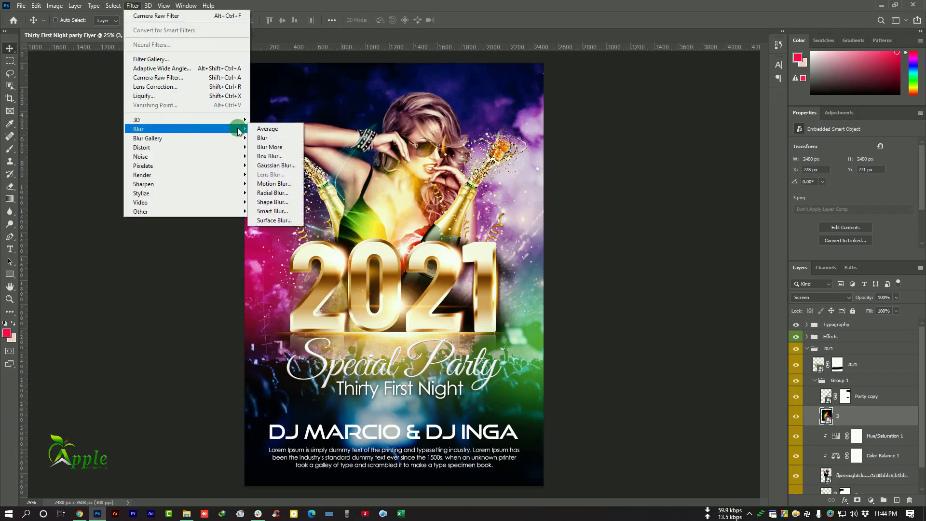
click(292, 166)
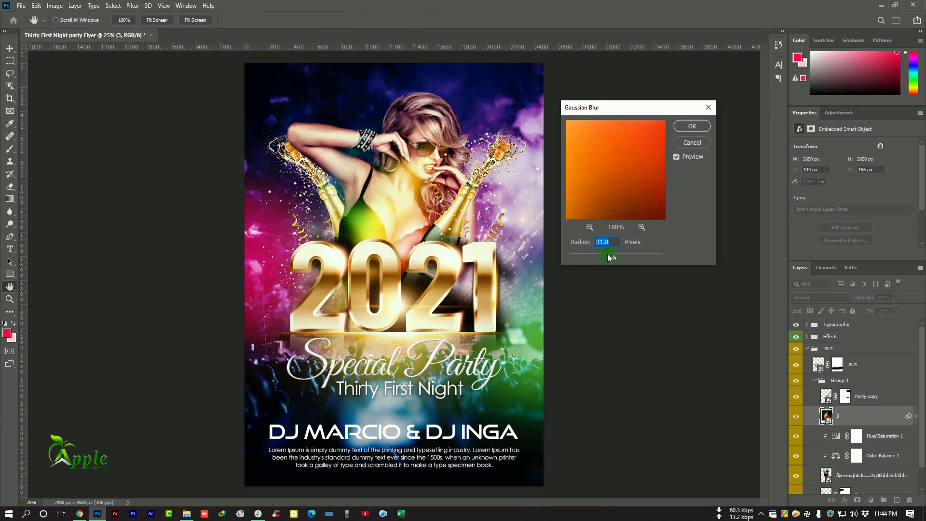
click(622, 255)
click(689, 127)
drag(434, 198, 447, 180)
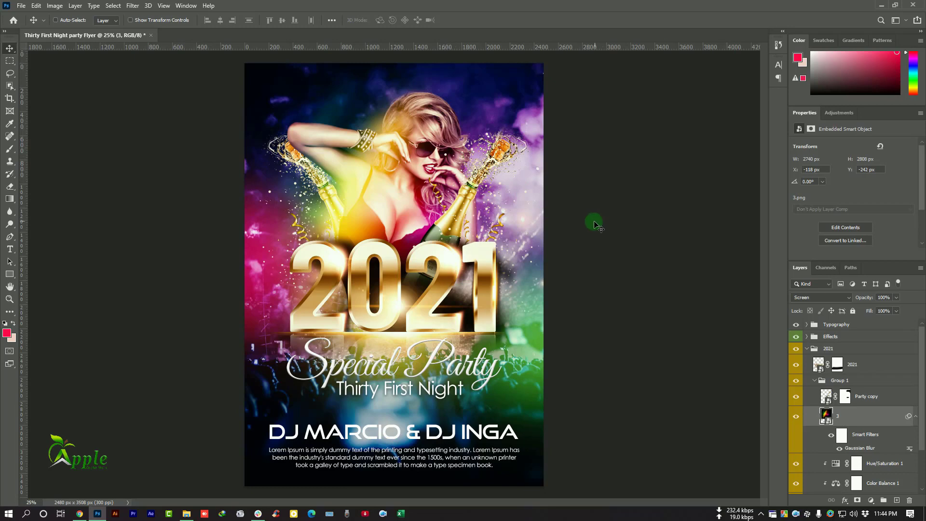
- Add a layer mask to light layer 3 and set up the Brush tool with 27% opacity and 29% flow
click(857, 500)
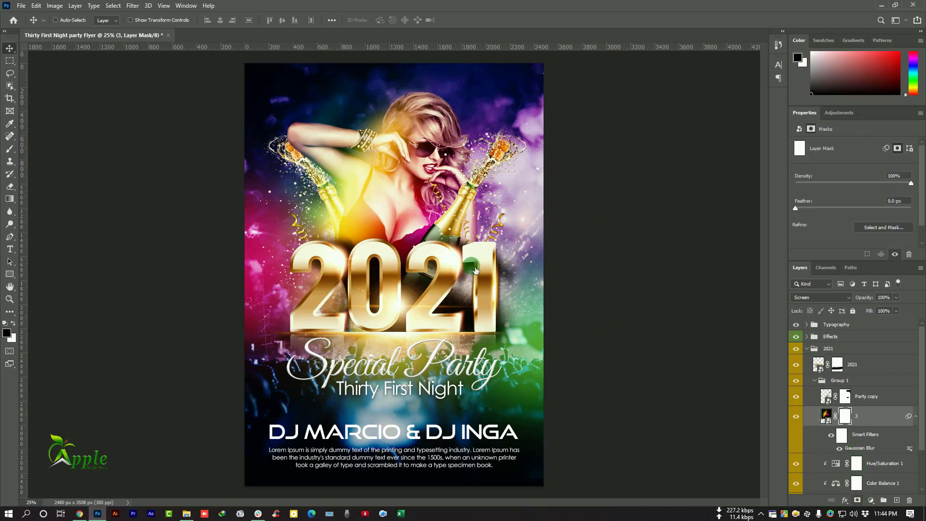
click(9, 149)
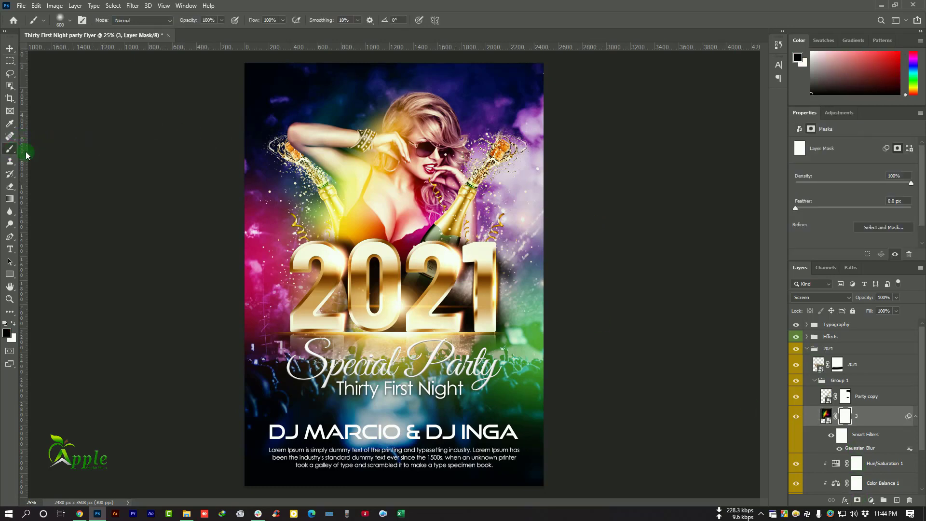
click(283, 21)
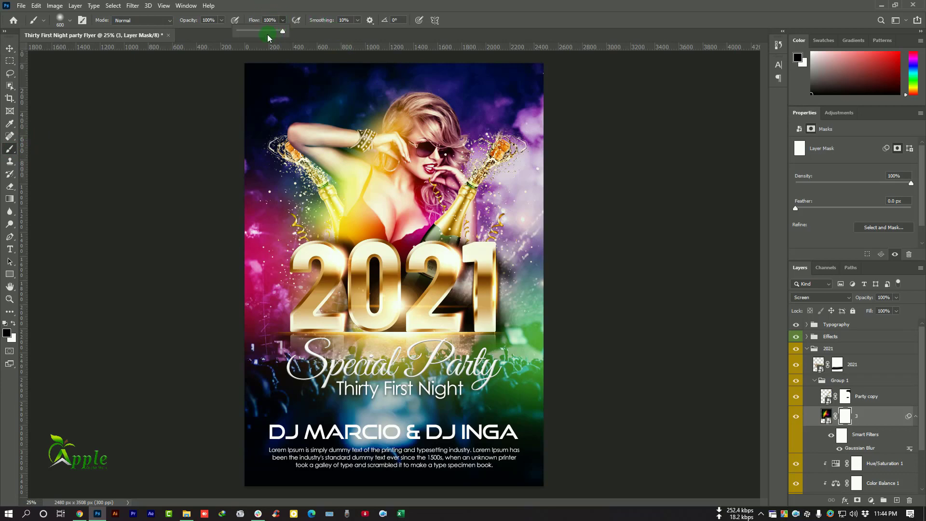
click(220, 20)
drag(223, 30, 188, 33)
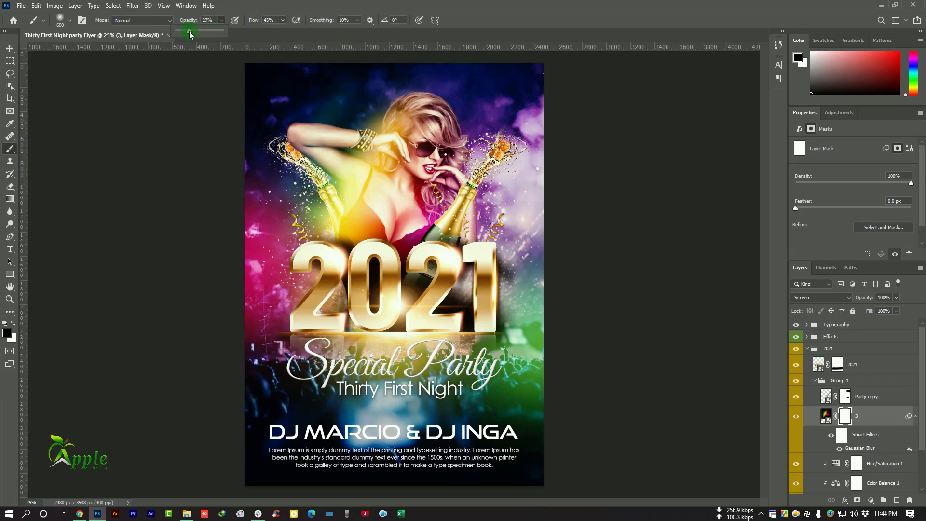
click(282, 20)
drag(275, 33, 276, 34)
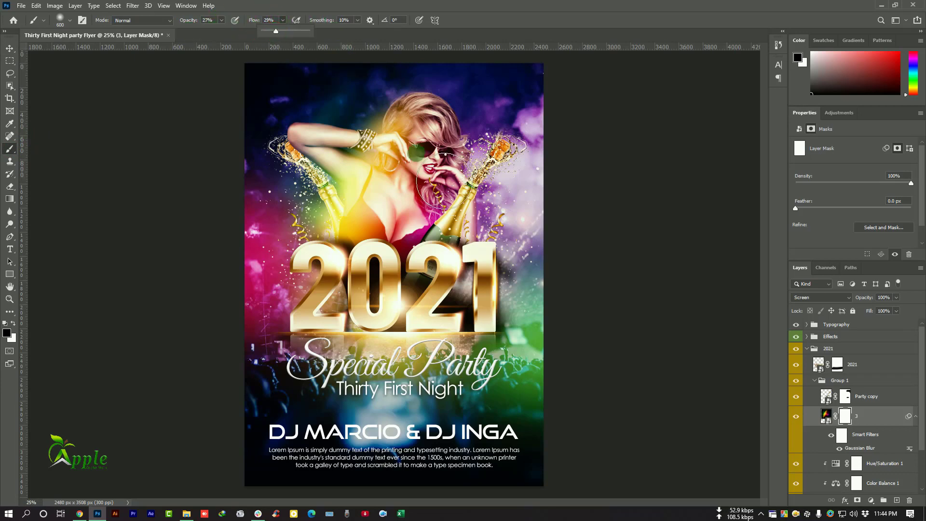
- Paint black on light layer 3's mask around the woman's face, hair, arm and the bottles to soften the glow
click(385, 143)
click(343, 183)
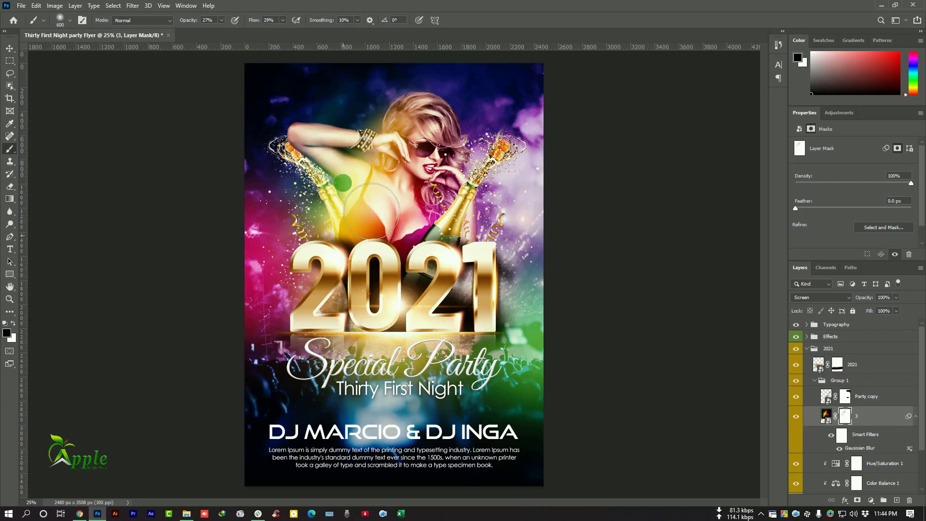
click(312, 216)
click(401, 117)
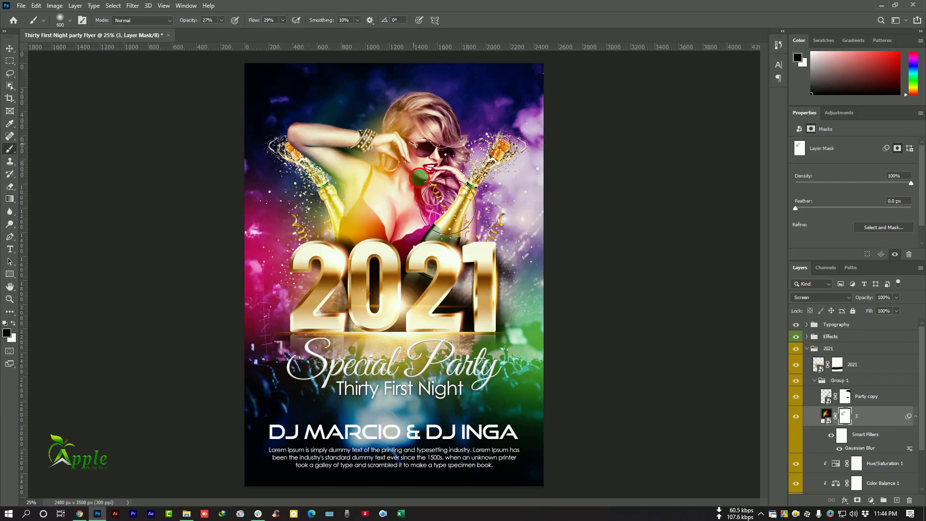
click(504, 278)
click(314, 166)
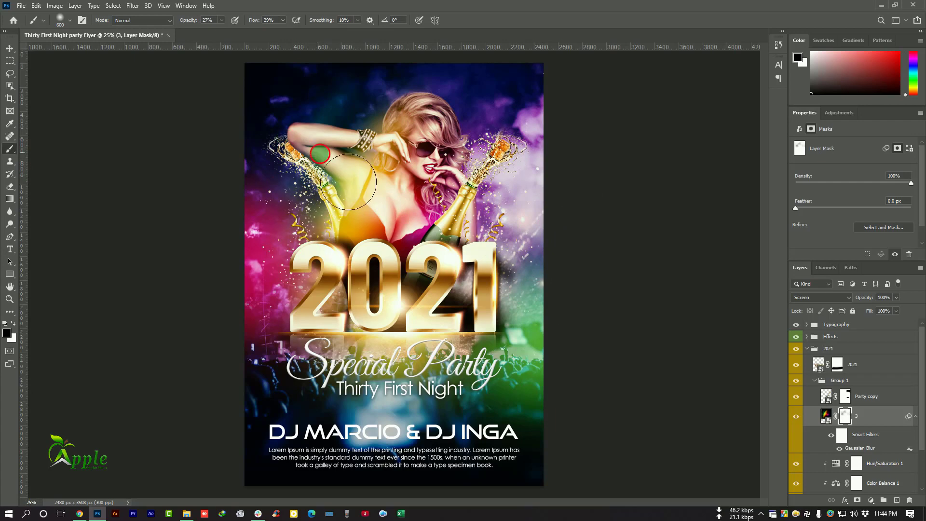
- Compare the woman with and without the colored glow of light layer 3, also at a closer zoom
click(799, 420)
click(800, 420)
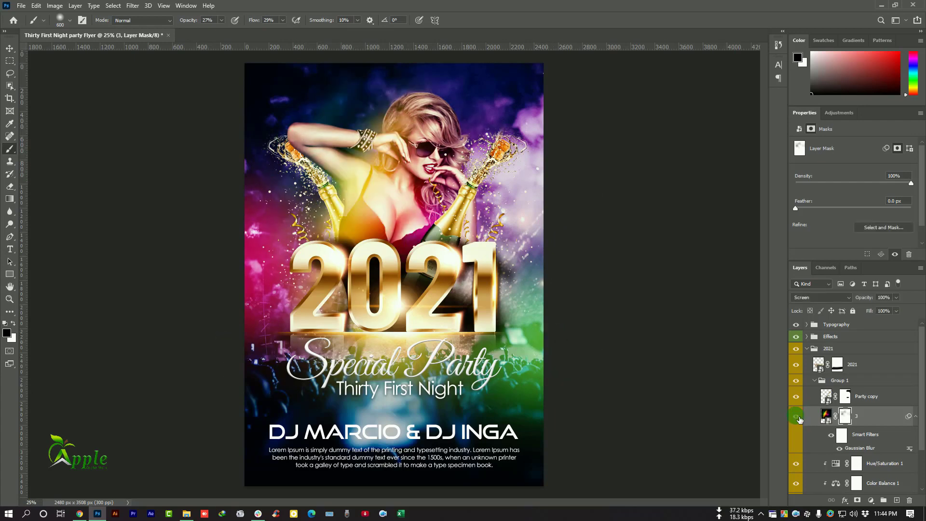
click(10, 48)
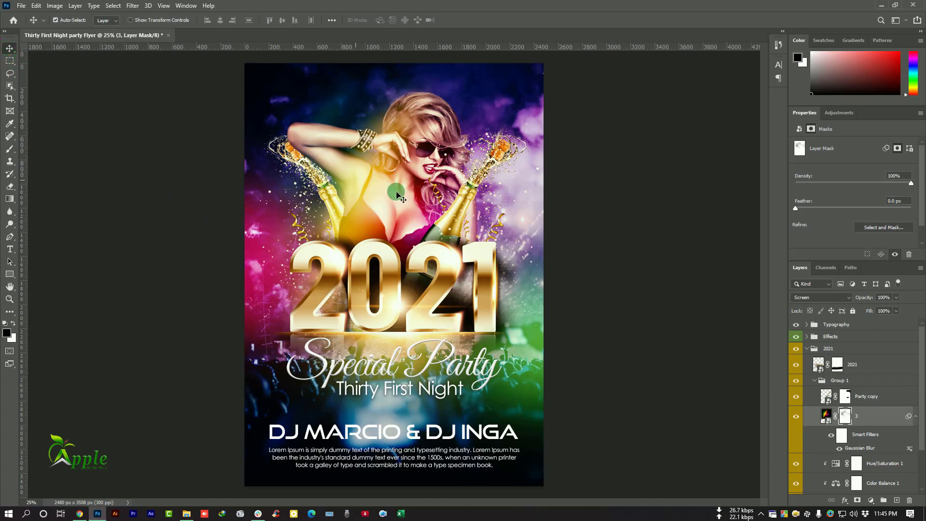
key(ctrl+minus)
key(ctrl+plus)
key(ctrl+plus)
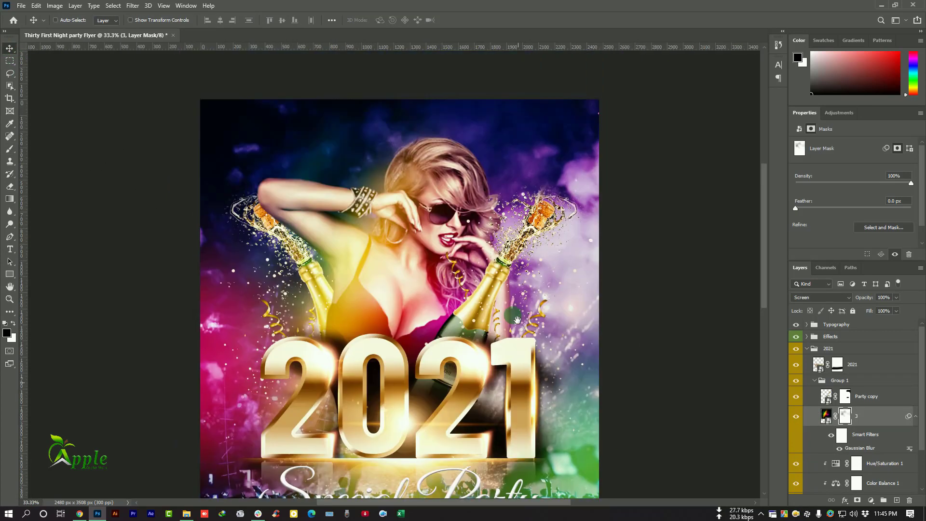
click(801, 416)
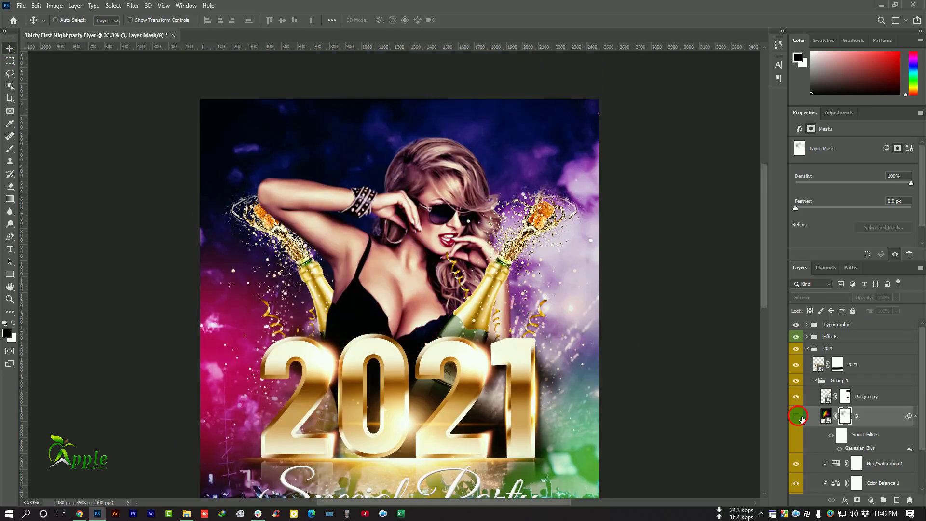
click(800, 416)
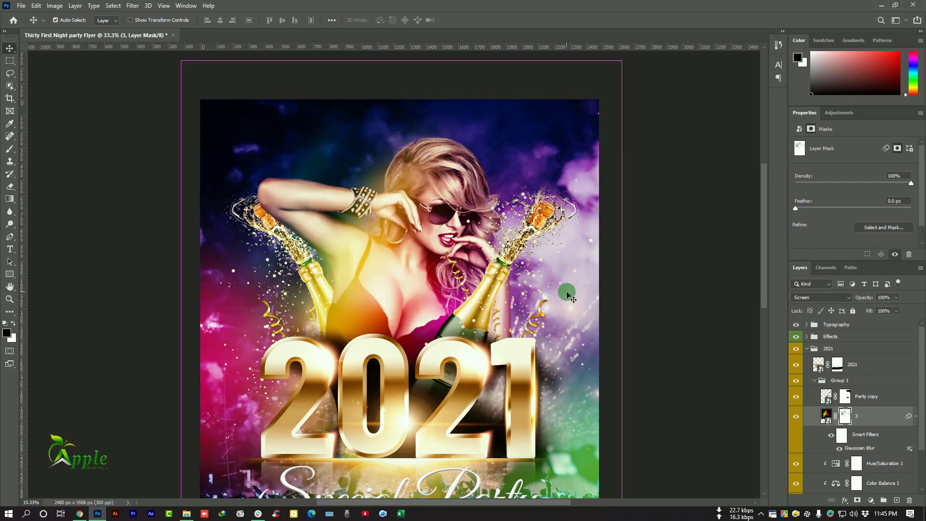
key(ctrl+minus)
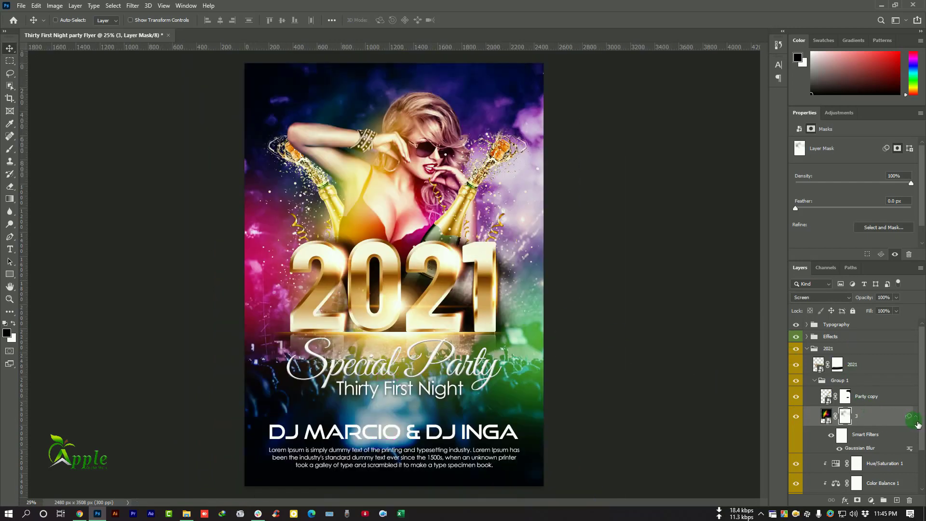
- Collapse light layer 3's smart filter list, Group 1 and the 2021 group
click(915, 415)
click(816, 381)
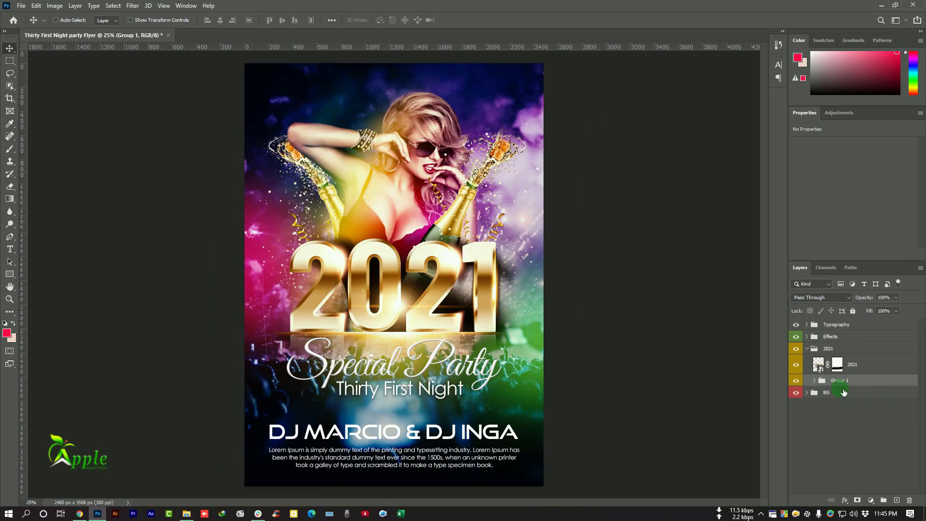
click(807, 348)
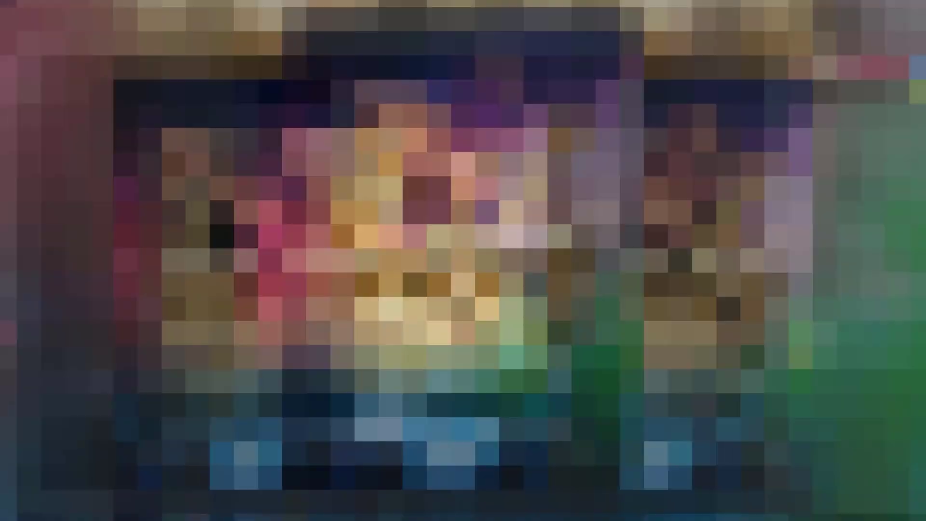